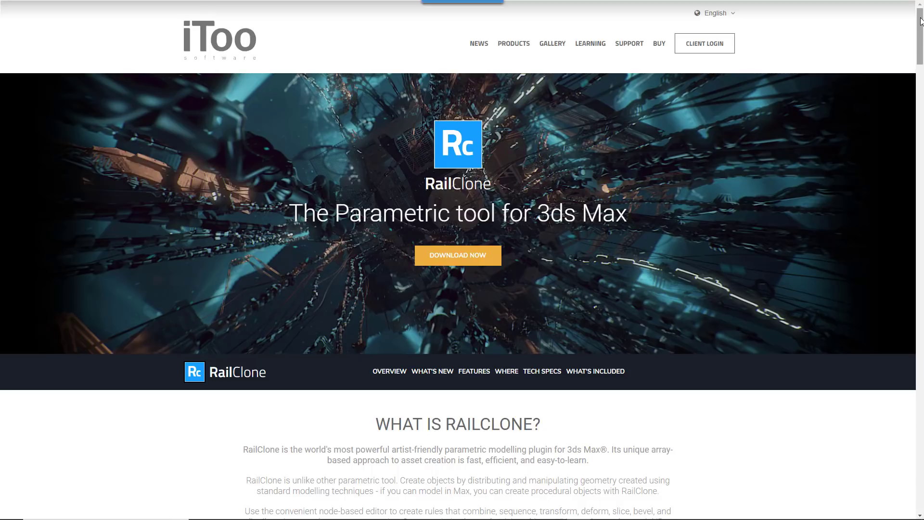
# - Look through the RailClone product page down past its latest features
pyautogui.scroll(-15, 921, 21)
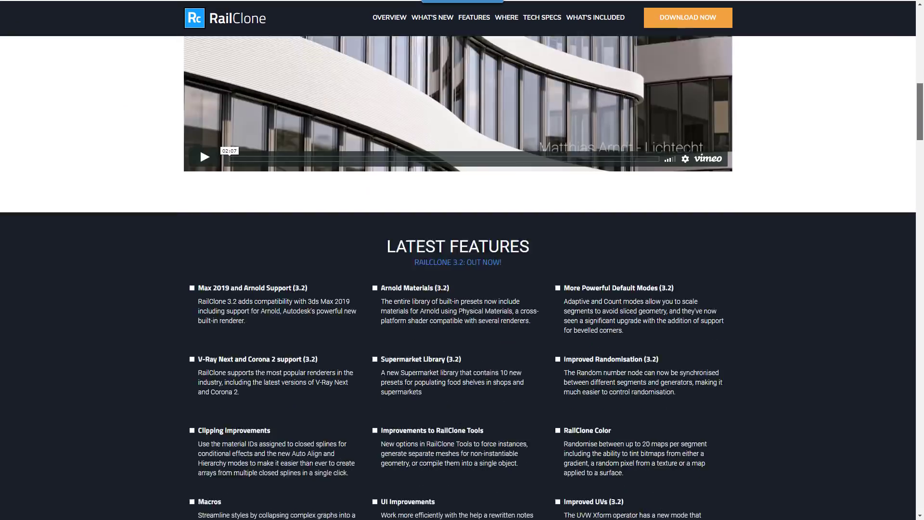
pyautogui.moveTo(920, 111)
pyautogui.mouseDown()
pyautogui.moveTo(920, 33)
pyautogui.moveTo(921, 450)
pyautogui.mouseUp()
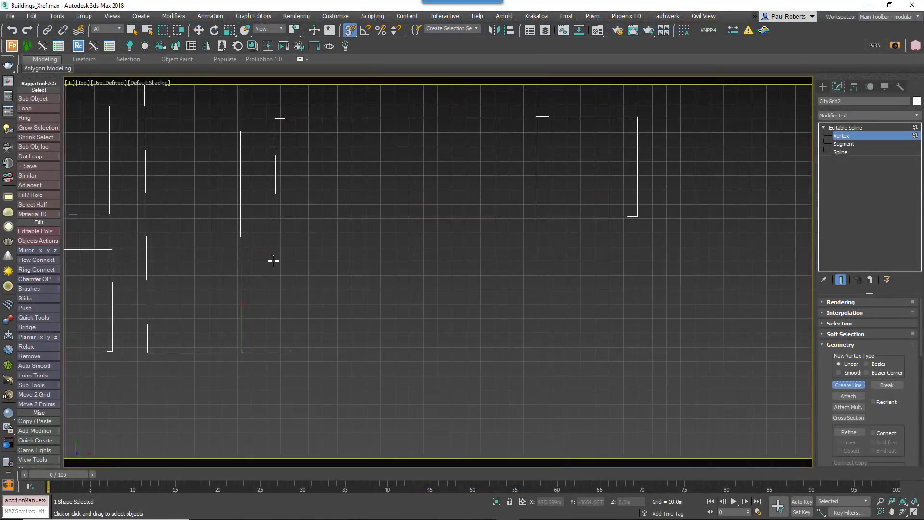
# - Draw a closed four-sided block outline on the CityGrid2 spline, below the wide block in the middle
pyautogui.click(273, 259)
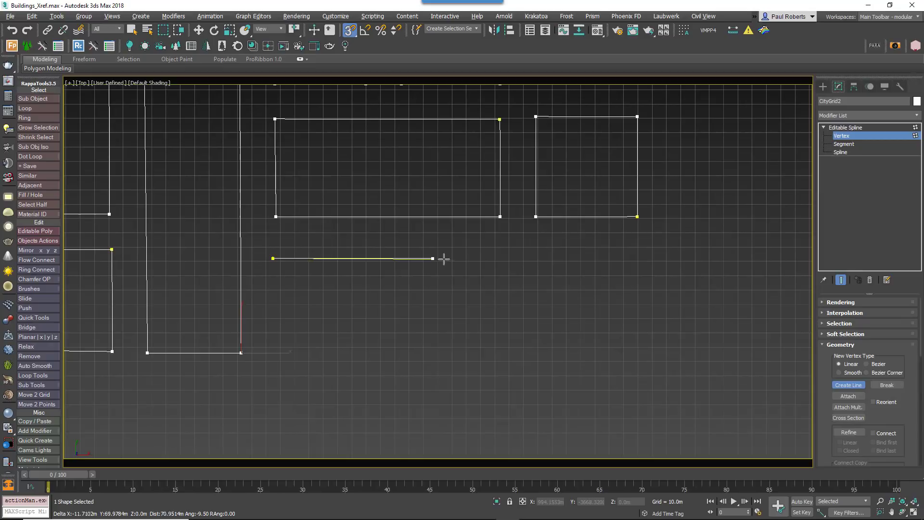
pyautogui.click(496, 258)
pyautogui.click(496, 352)
pyautogui.click(496, 360)
pyautogui.click(271, 360)
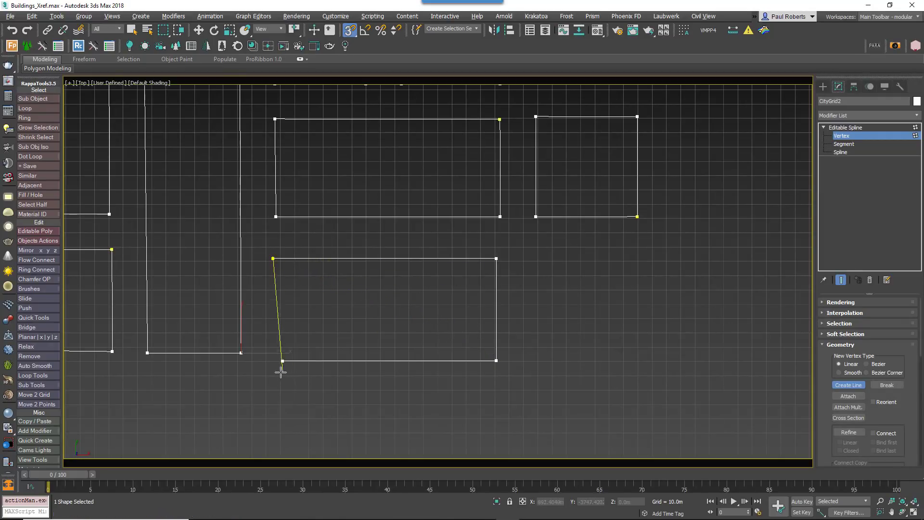
pyautogui.click(272, 259)
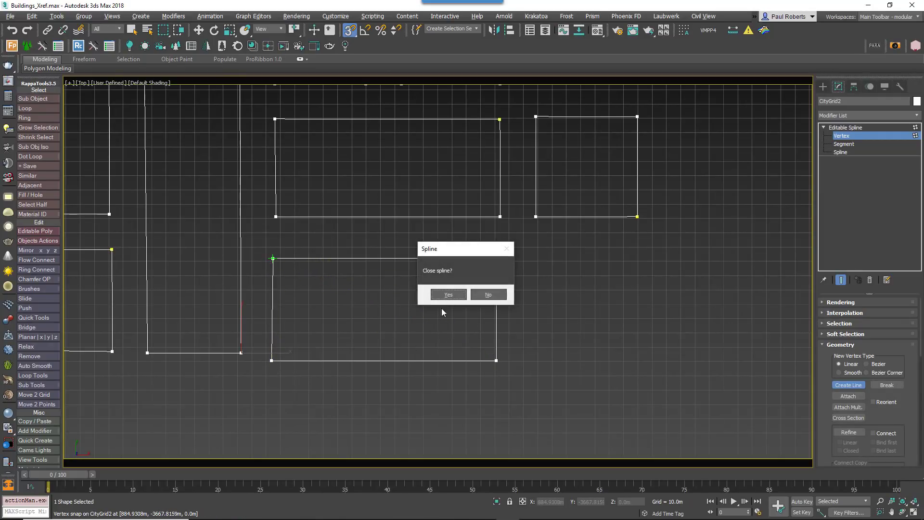
pyautogui.click(441, 293)
# - Draw a second, larger closed four-sided block outline on CityGrid2 beside the one just drawn
pyautogui.click(533, 259)
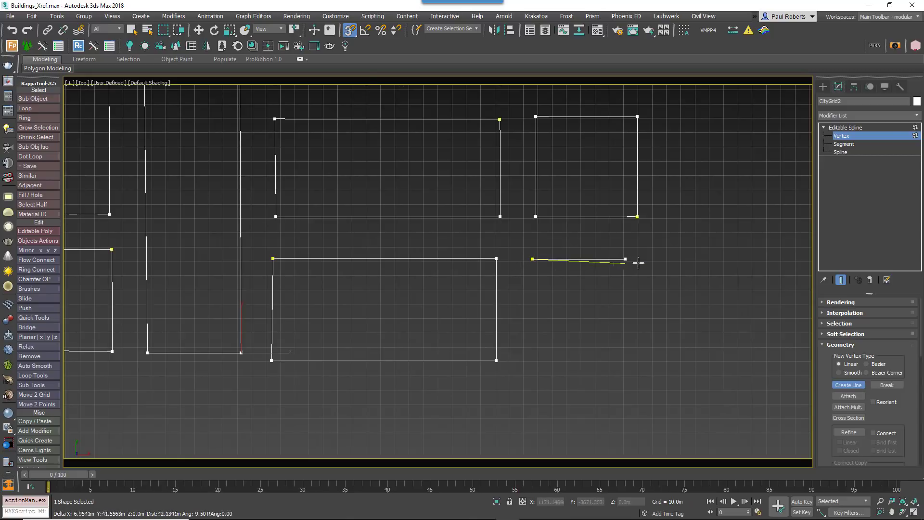
pyautogui.click(781, 259)
pyautogui.click(780, 378)
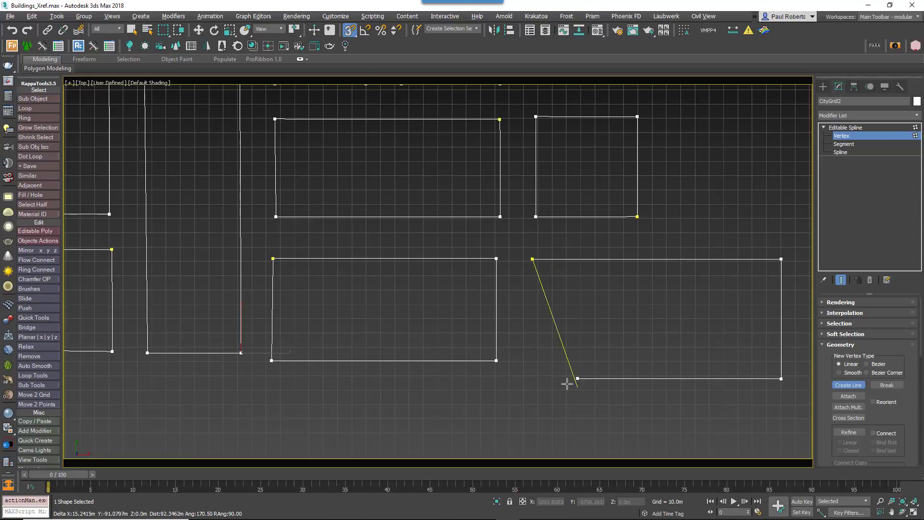
pyautogui.click(534, 378)
pyautogui.click(532, 260)
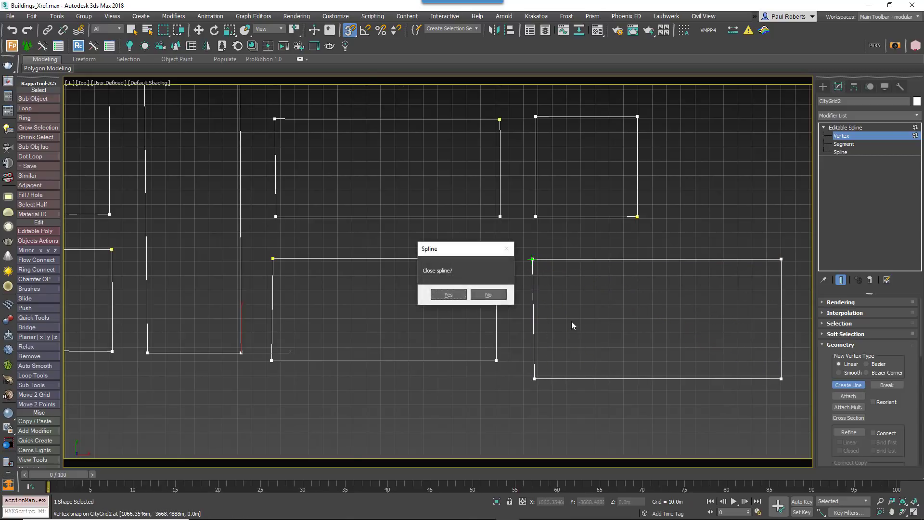
pyautogui.click(445, 294)
pyautogui.moveTo(625, 411); pyautogui.dragTo(582, 393, button='middle')
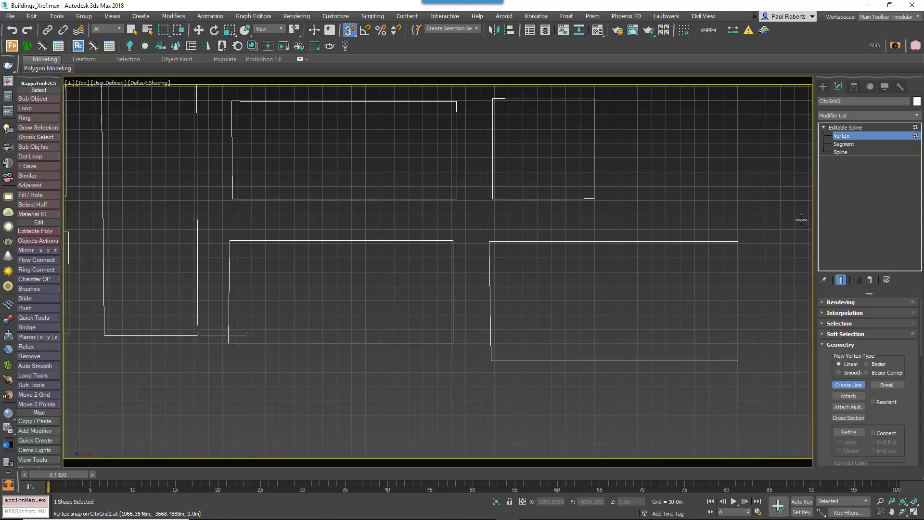
pyautogui.press('w')
pyautogui.moveTo(729, 230); pyautogui.dragTo(729, 231)
pyautogui.rightClick(745, 257)
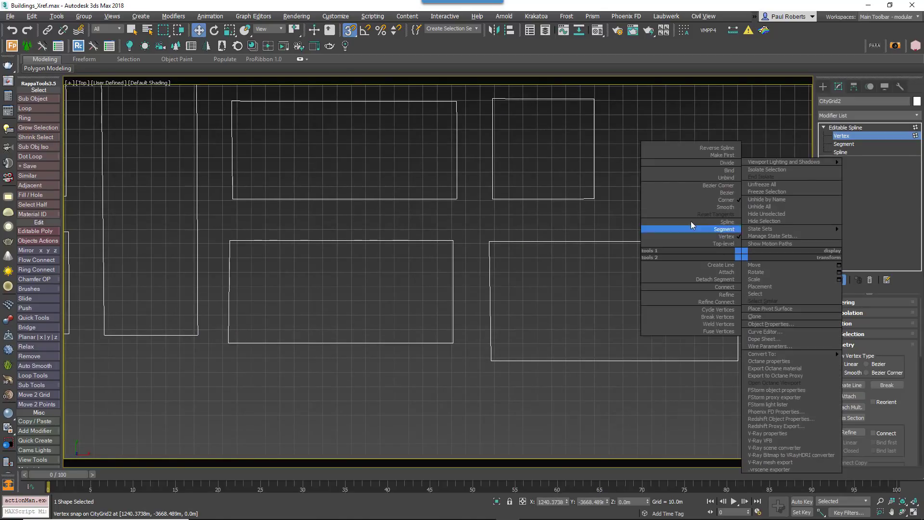
pyautogui.click(648, 209)
pyautogui.click(515, 199)
pyautogui.rightClick(520, 181)
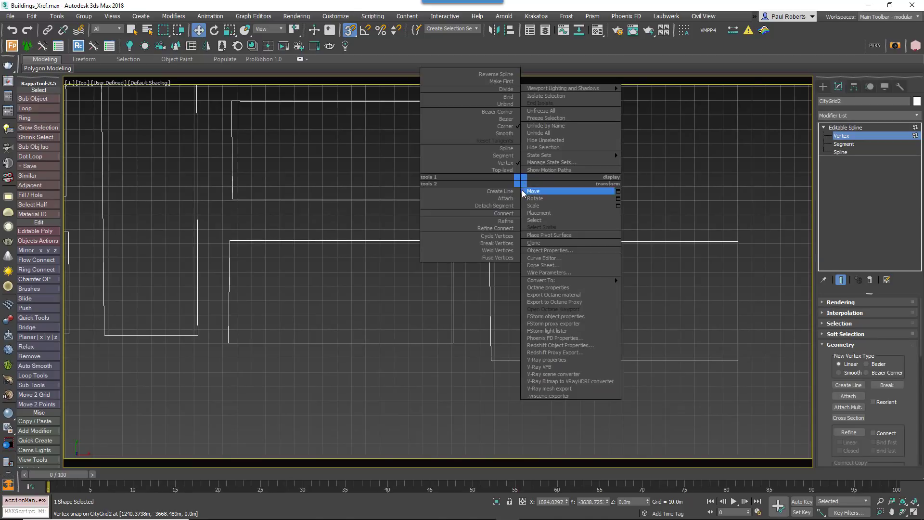
pyautogui.click(503, 126)
pyautogui.moveTo(613, 342); pyautogui.dragTo(643, 348, button='middle')
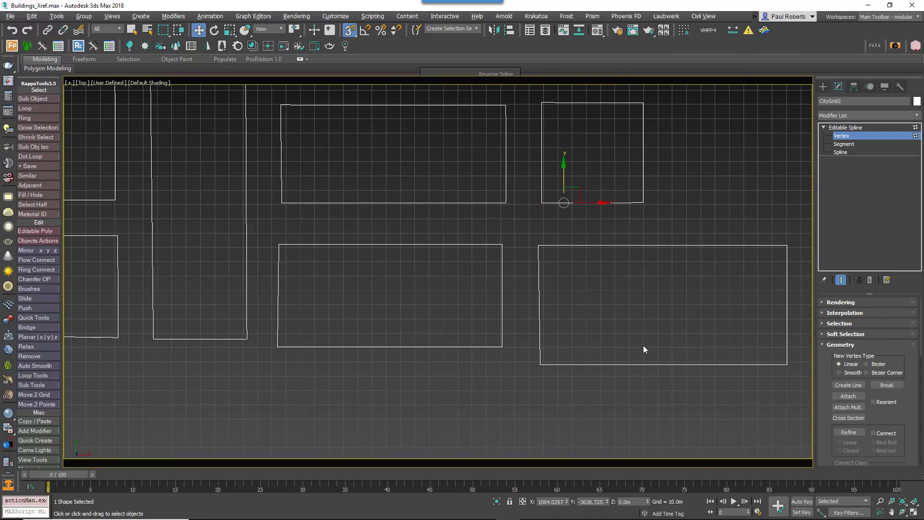
# - Divide the lower segment of the first newly drawn block outline to add a vertex at its middle
pyautogui.click(849, 143)
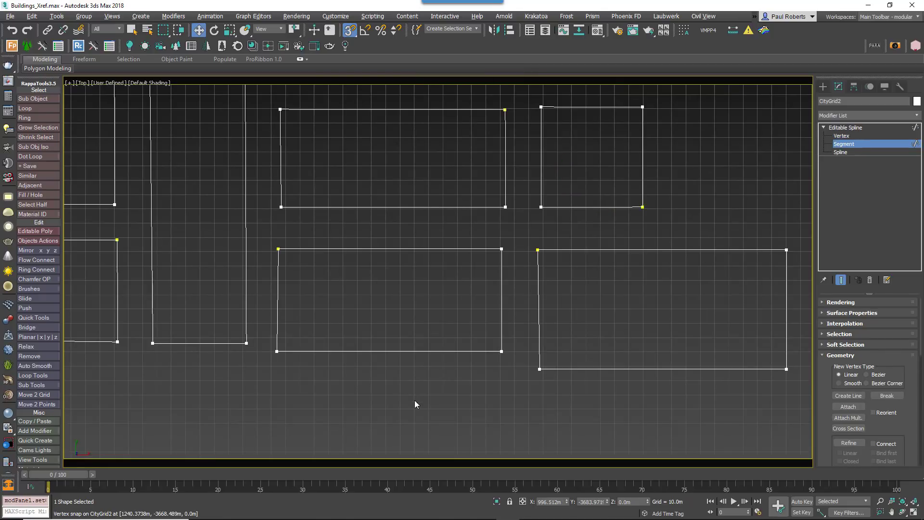
pyautogui.moveTo(414, 400); pyautogui.dragTo(401, 364, button='middle')
pyautogui.click(389, 316)
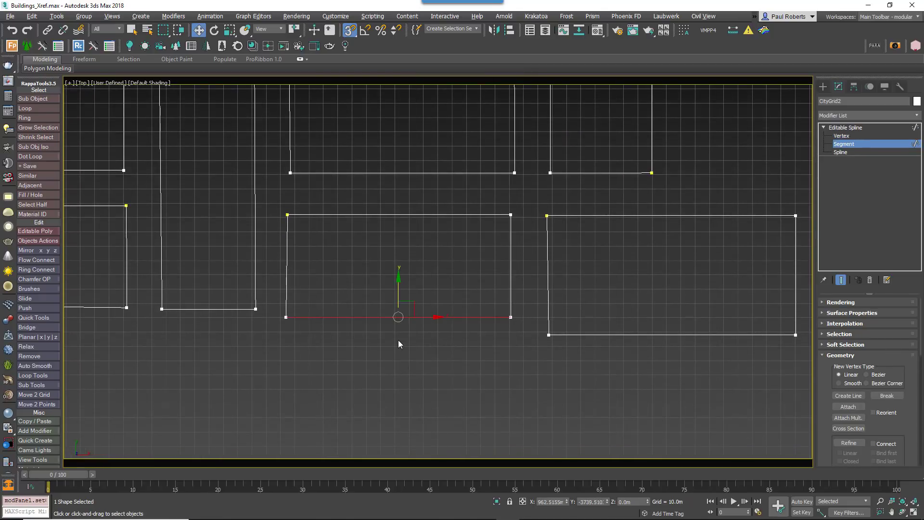
pyautogui.rightClick(391, 301)
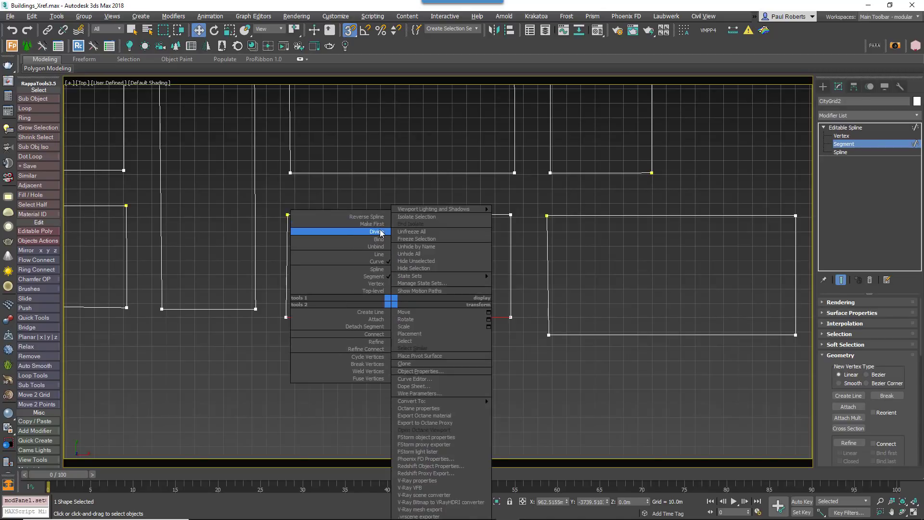
pyautogui.click(376, 231)
# - Move the added middle vertex about 3 m outward along Y so the block's lower edge bends slightly
pyautogui.press('1')
pyautogui.moveTo(422, 351); pyautogui.dragTo(389, 308)
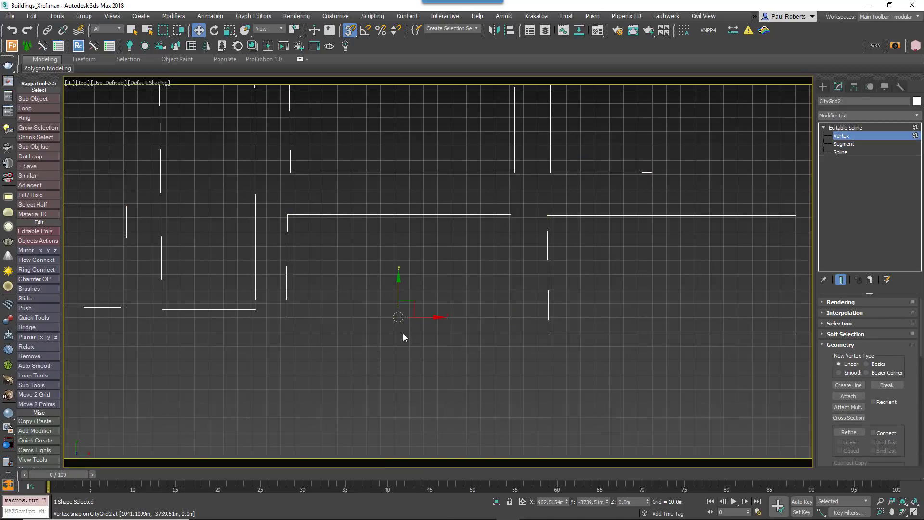
pyautogui.rightClick(400, 302)
pyautogui.click(389, 254)
pyautogui.moveTo(400, 301)
pyautogui.mouseDown()
pyautogui.moveTo(400, 320)
pyautogui.moveTo(395, 285)
pyautogui.moveTo(397, 303)
pyautogui.mouseUp()
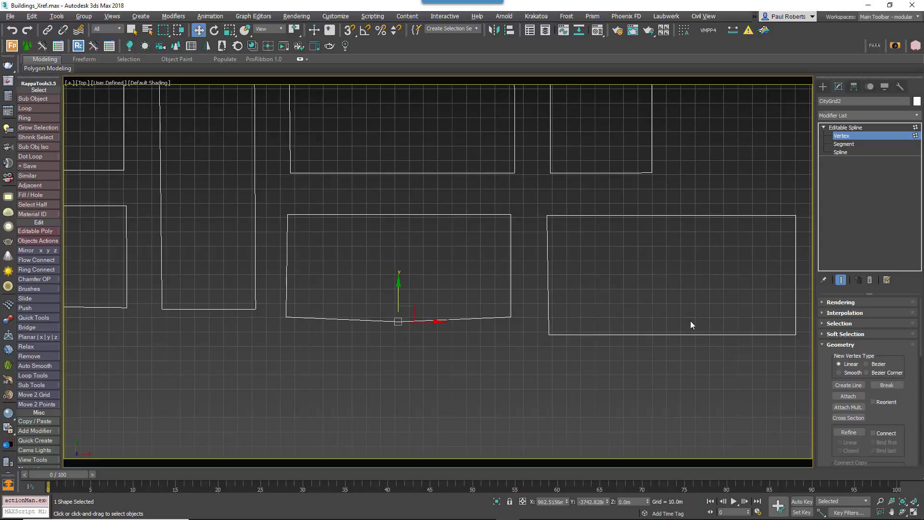
# - Draw a rectangle about 394 m wide and 156 m long in the empty area below the city blocks
pyautogui.scroll(-6, 691, 321)
pyautogui.keyDown('alt'); pyautogui.moveTo(690, 321); pyautogui.dragTo(511, 365, button='middle'); pyautogui.keyUp('alt')
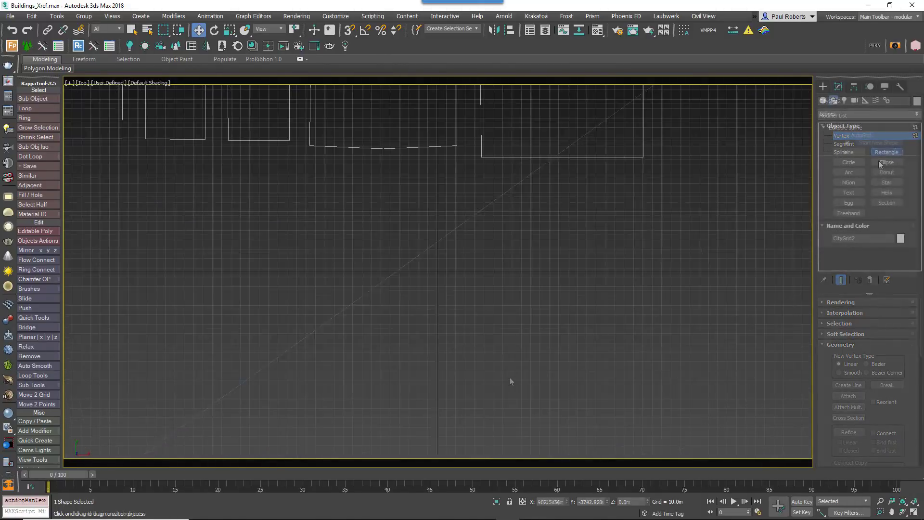
pyautogui.click(886, 153)
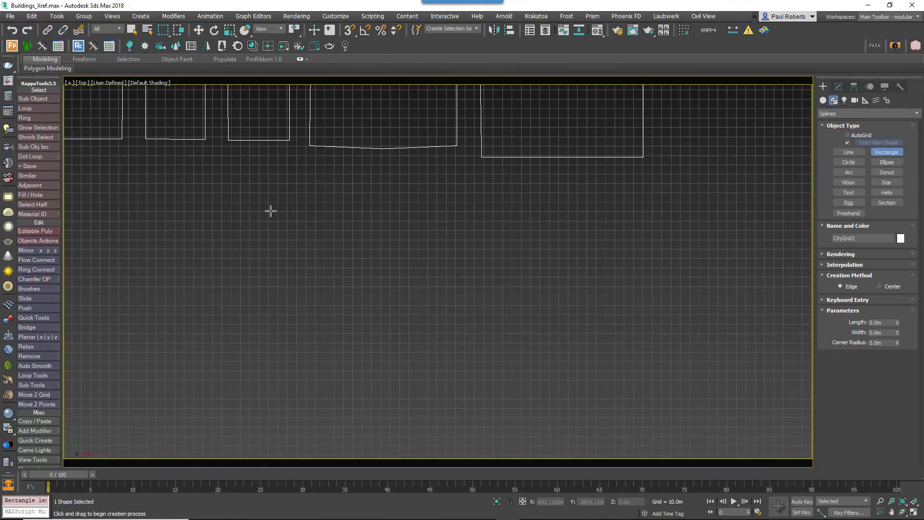
pyautogui.moveTo(270, 210); pyautogui.dragTo(638, 357)
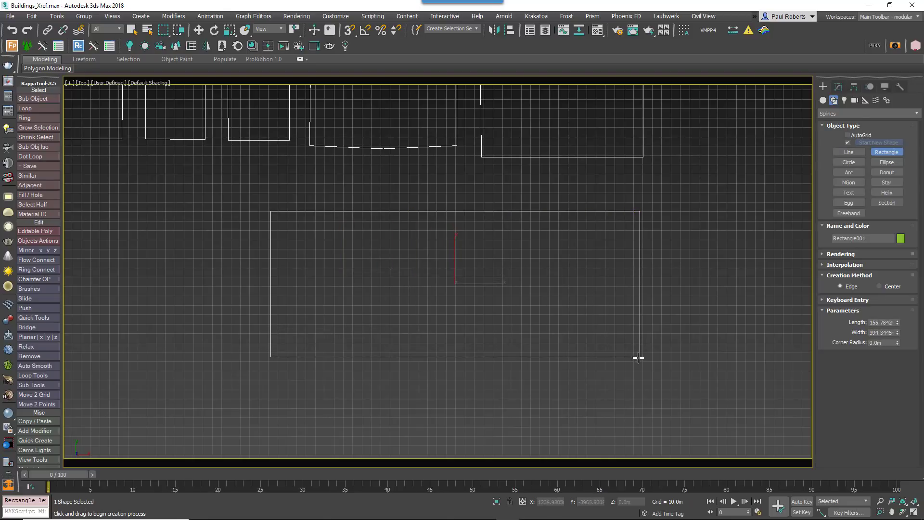
pyautogui.moveTo(638, 357); pyautogui.dragTo(646, 278, button='middle')
# - Turn off Start New Shape and add two blocks below the large rectangle, one a square of about 162 m
pyautogui.click(847, 143)
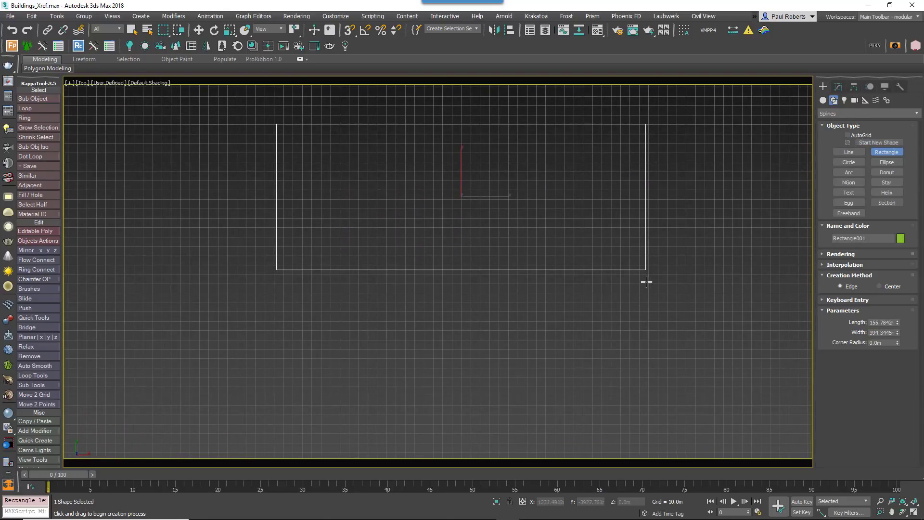
pyautogui.keyDown('ctrl'); pyautogui.moveTo(645, 317); pyautogui.dragTo(473, 407); pyautogui.keyUp('ctrl')
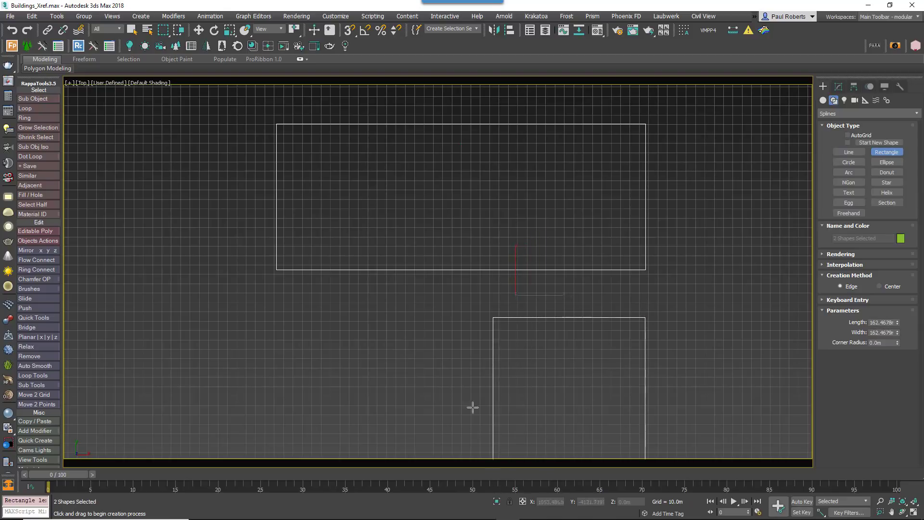
pyautogui.moveTo(473, 407); pyautogui.dragTo(523, 339, button='middle')
pyautogui.moveTo(325, 237); pyautogui.dragTo(487, 398)
# - Add another rectangle to the same shape, starting to the left of the large rectangle
pyautogui.press('w')
pyautogui.scroll(-3, 558, 305)
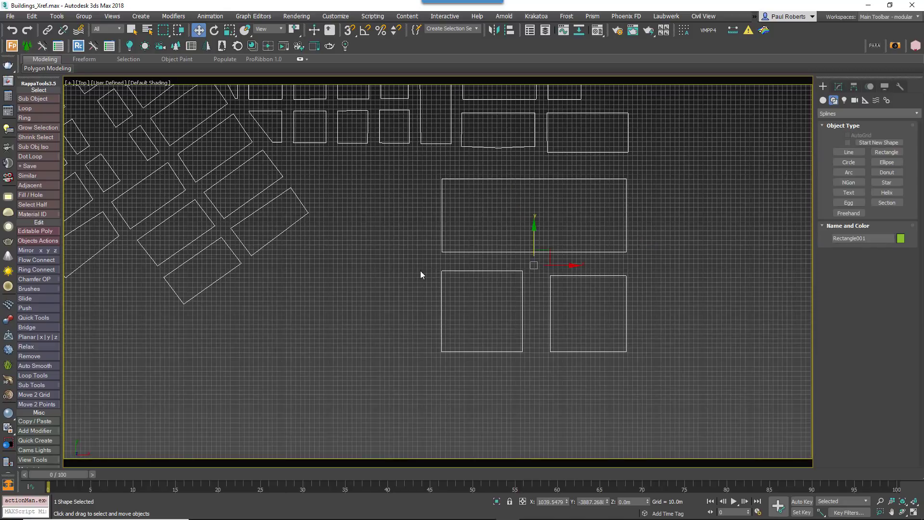
pyautogui.moveTo(420, 275); pyautogui.dragTo(433, 272, button='middle')
pyautogui.click(887, 152)
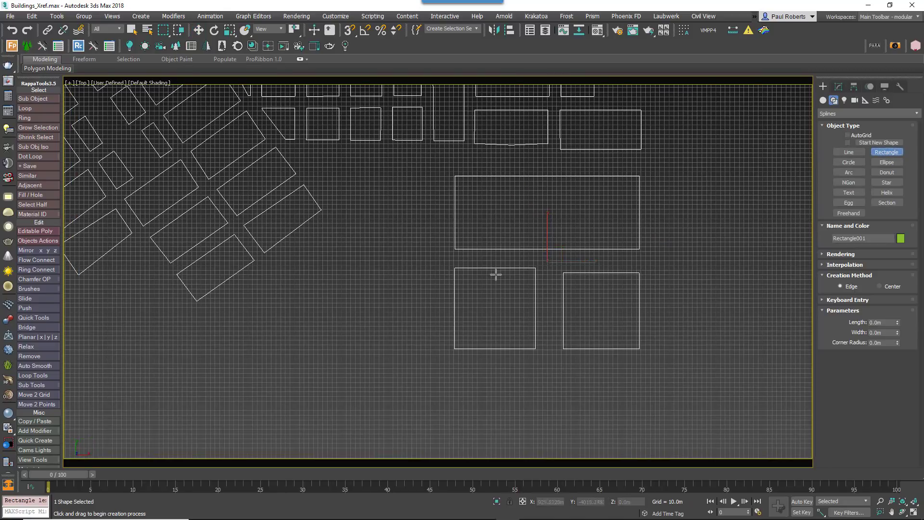
pyautogui.moveTo(332, 179); pyautogui.dragTo(534, 433)
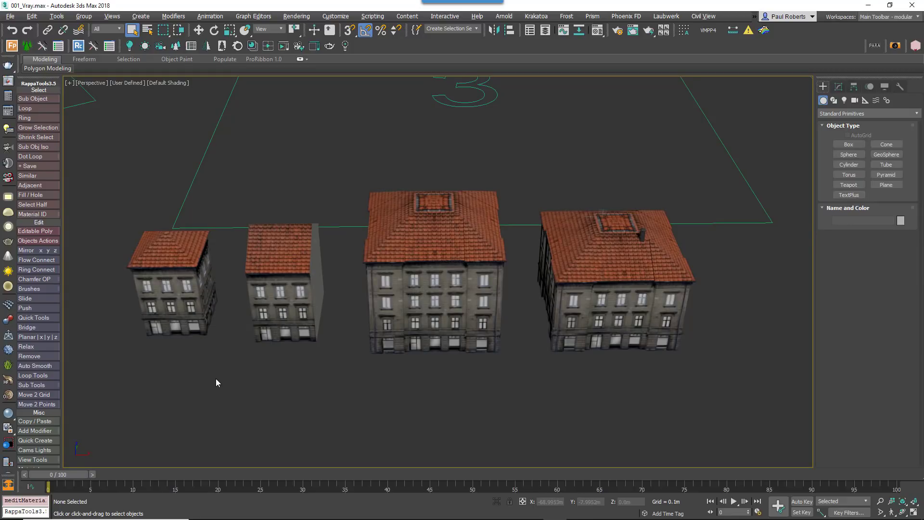
# - Sample the leftmost building's material into the 18 - Default material slot
pyautogui.moveTo(214, 372); pyautogui.dragTo(220, 374, button='middle')
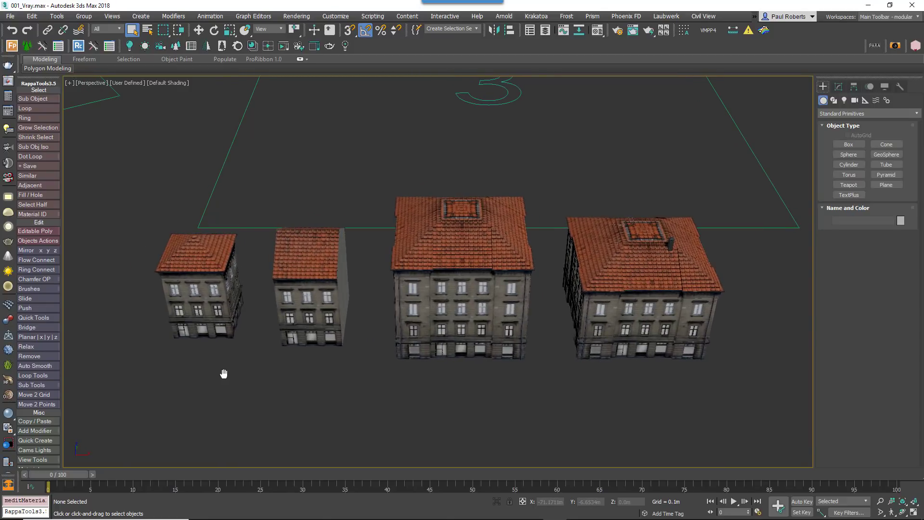
pyautogui.press('m')
pyautogui.click(76, 252)
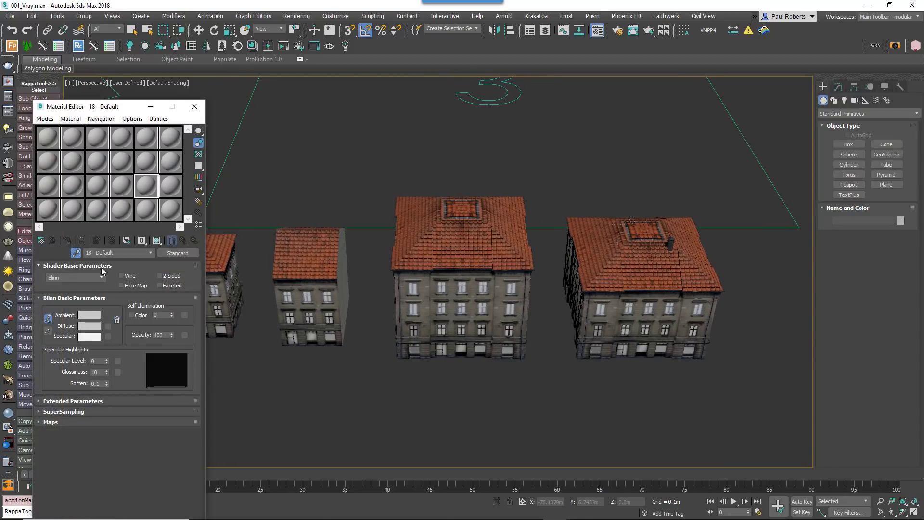
pyautogui.click(216, 273)
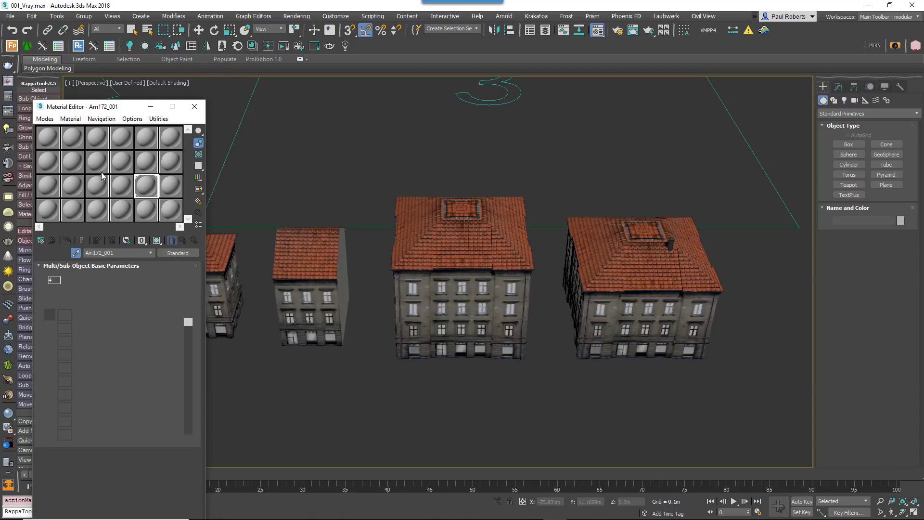
# - Sample the leftmost building's material into slot 02 - Default and the tall third building's material into slot 03 - Default
pyautogui.click(73, 141)
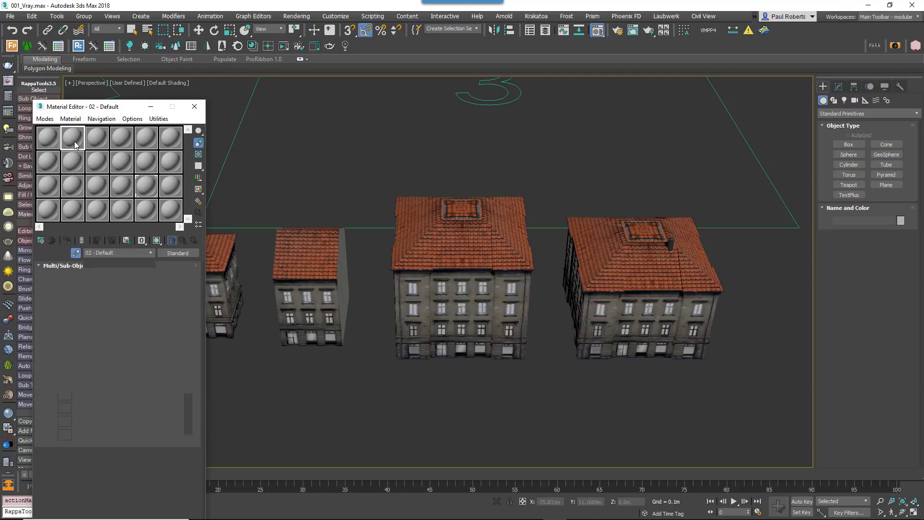
pyautogui.click(75, 253)
pyautogui.click(236, 254)
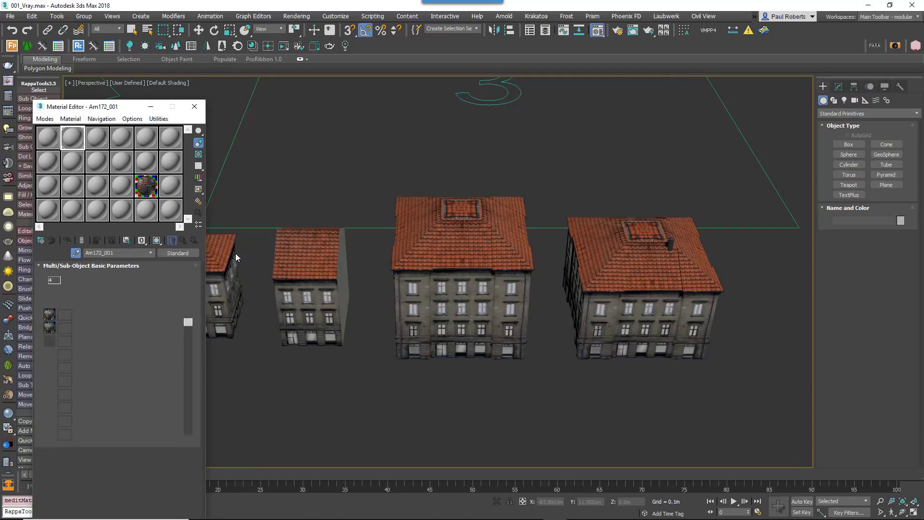
pyautogui.click(97, 138)
pyautogui.click(76, 253)
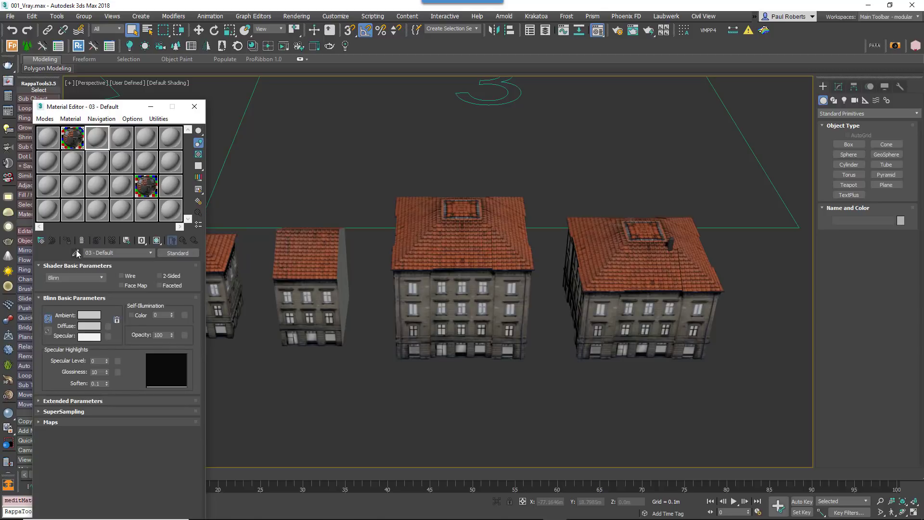
pyautogui.click(425, 253)
# - Sample the rightmost building's material into slot 04 - Default and the leftmost building's material into slot 01 - Default
pyautogui.click(122, 139)
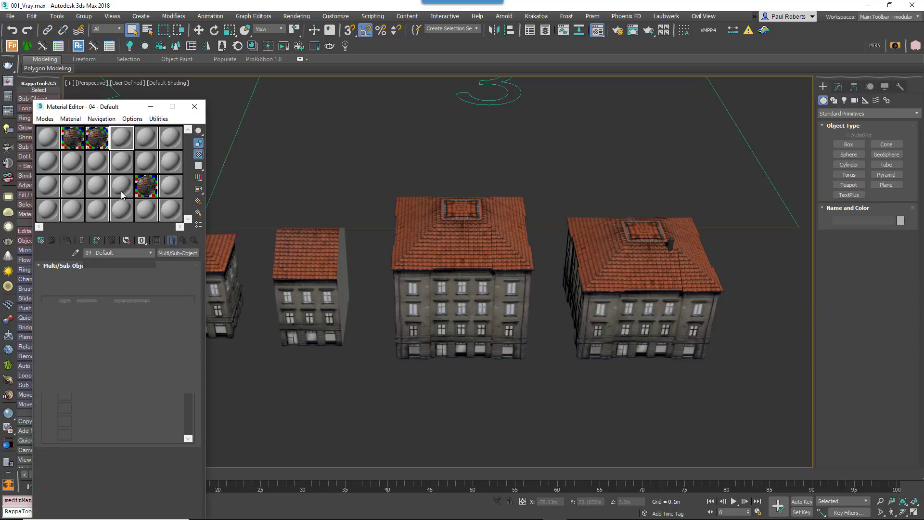
pyautogui.click(76, 253)
pyautogui.click(622, 250)
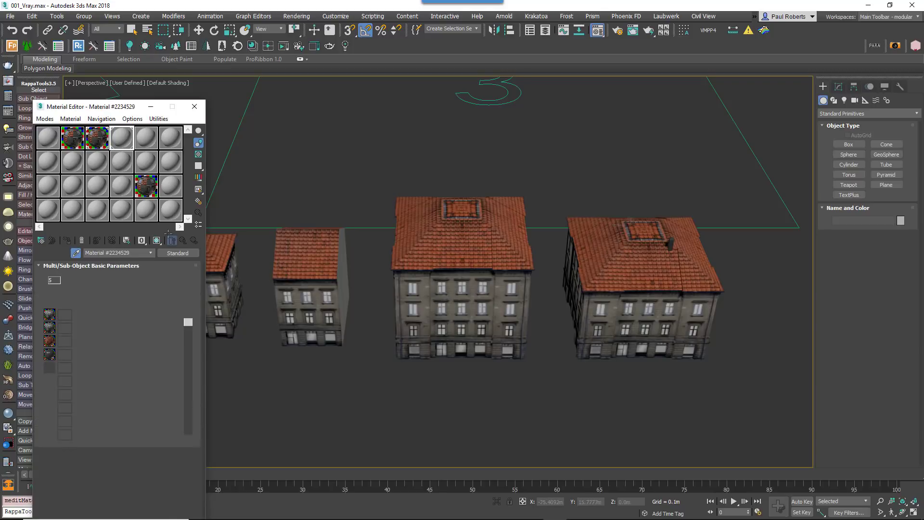
pyautogui.click(48, 138)
pyautogui.click(76, 252)
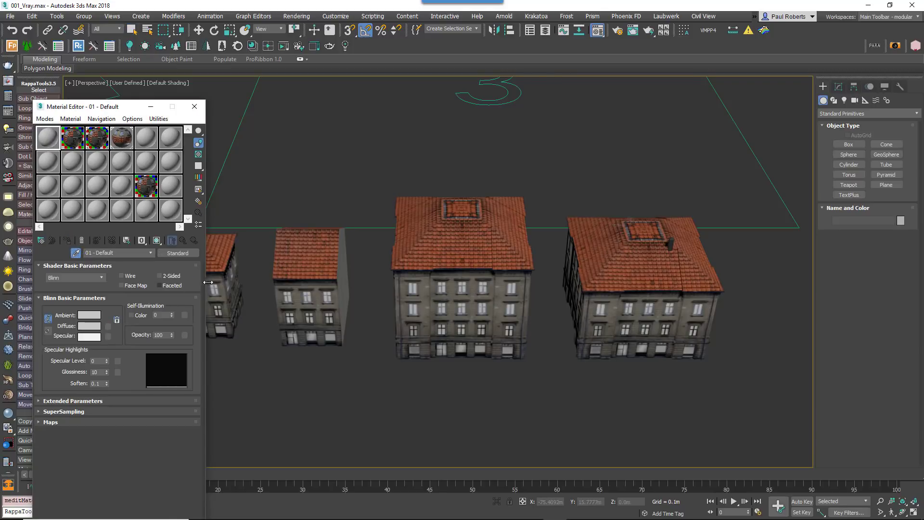
pyautogui.click(231, 274)
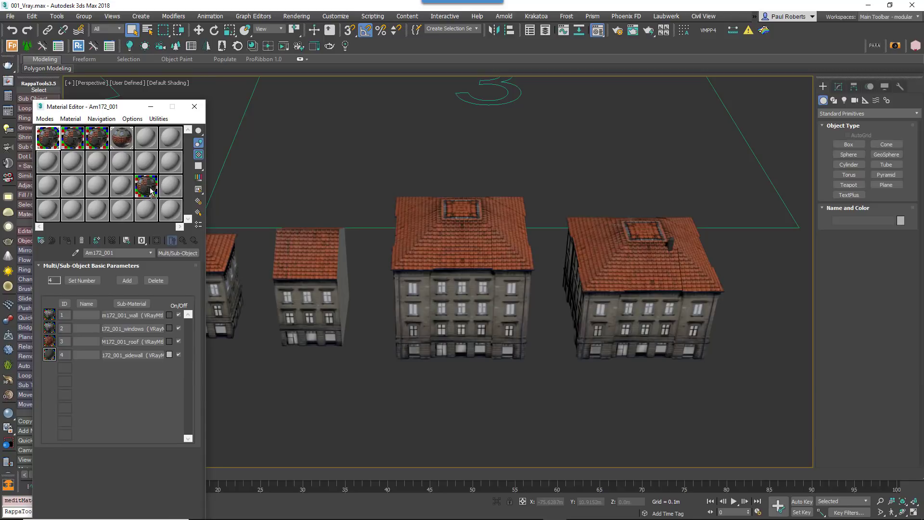
# - Undo the last material sampling and attach the other three buildings to the leftmost one with Match Material IDs to Material
pyautogui.hotkey('ctrl', 'z')
pyautogui.click(223, 283)
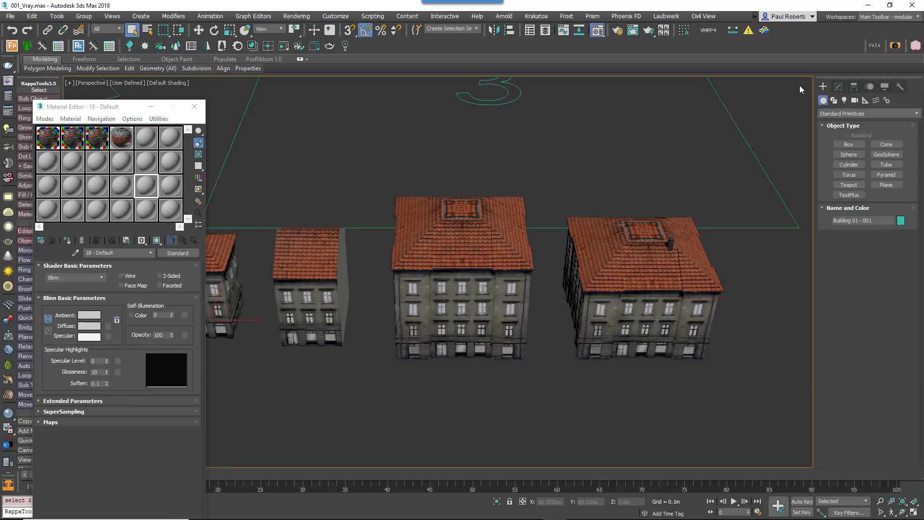
pyautogui.click(838, 87)
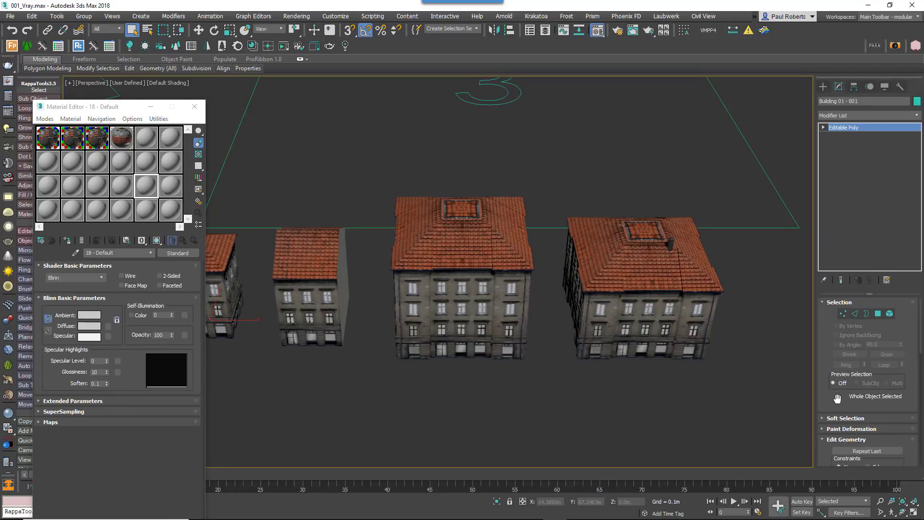
pyautogui.moveTo(837, 399); pyautogui.dragTo(844, 243)
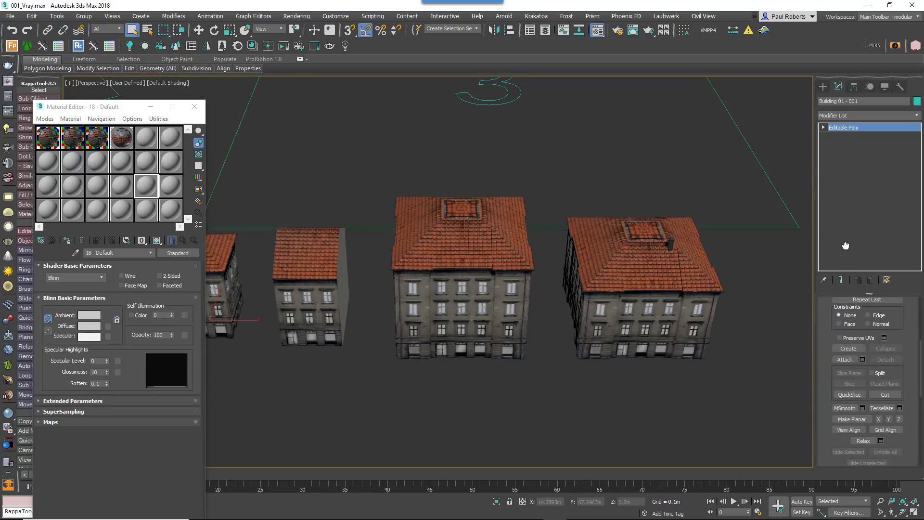
pyautogui.click(846, 358)
pyautogui.click(316, 308)
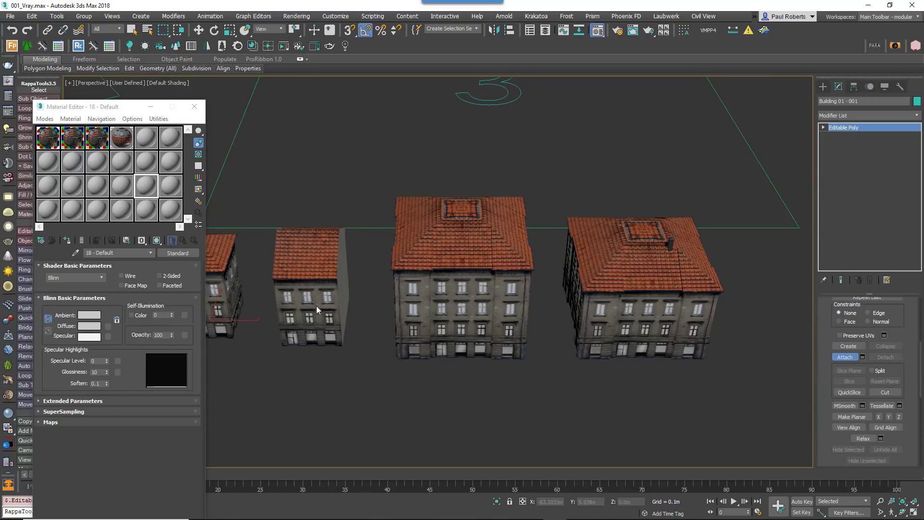
pyautogui.click(433, 254)
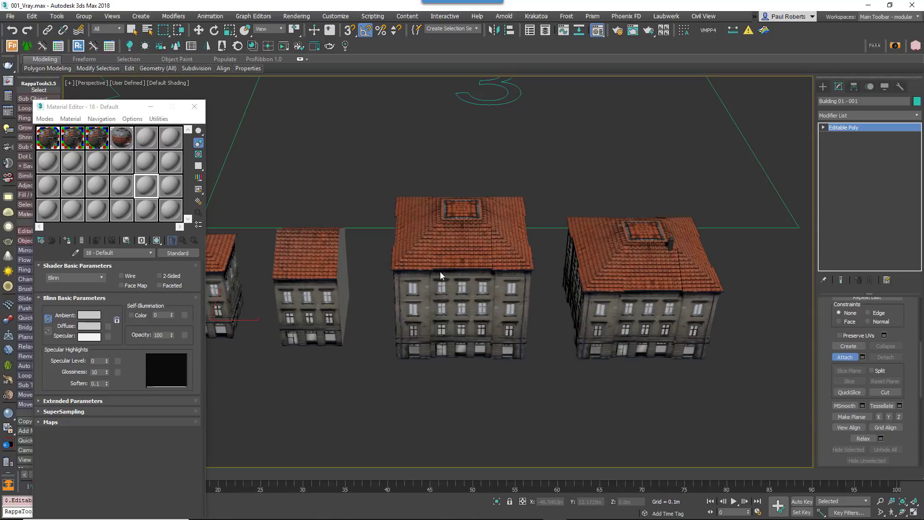
pyautogui.click(641, 278)
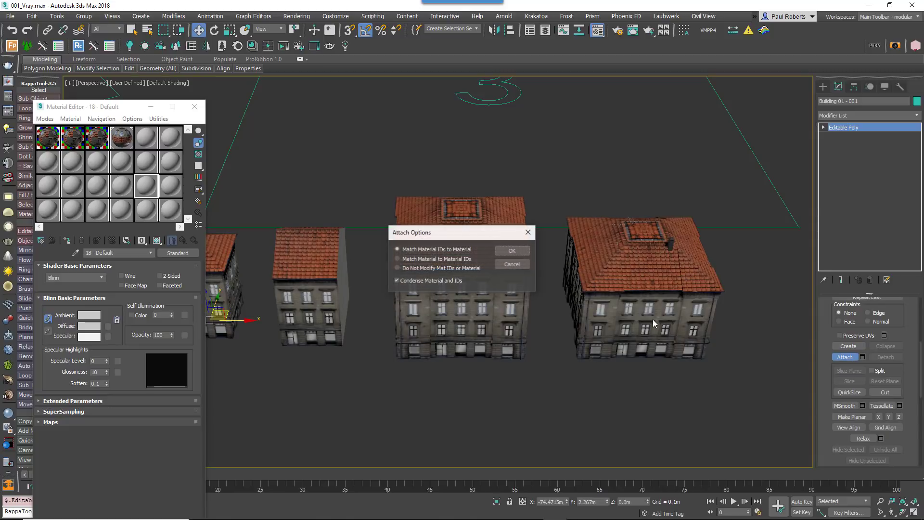
pyautogui.click(519, 252)
# - Detach all elements of the second building from the combined mesh as the separate object Object001
pyautogui.click(824, 128)
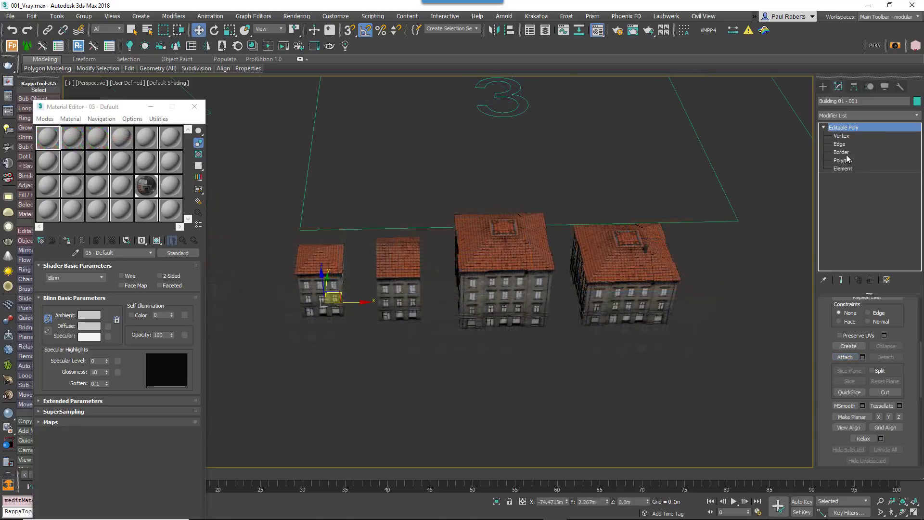
pyautogui.click(843, 169)
pyautogui.click(398, 262)
pyautogui.moveTo(495, 326); pyautogui.dragTo(495, 321, button='middle')
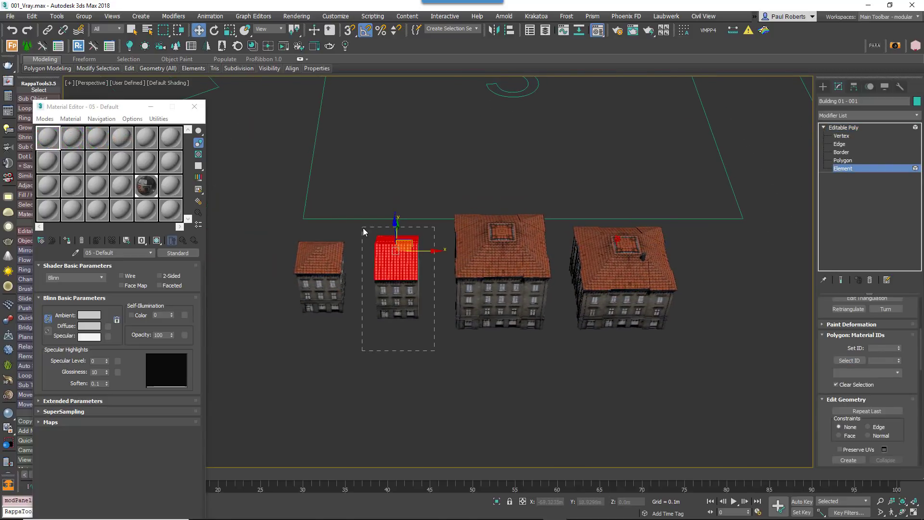
pyautogui.moveTo(363, 232); pyautogui.dragTo(363, 228)
pyautogui.scroll(-3, 857, 391)
pyautogui.click(886, 370)
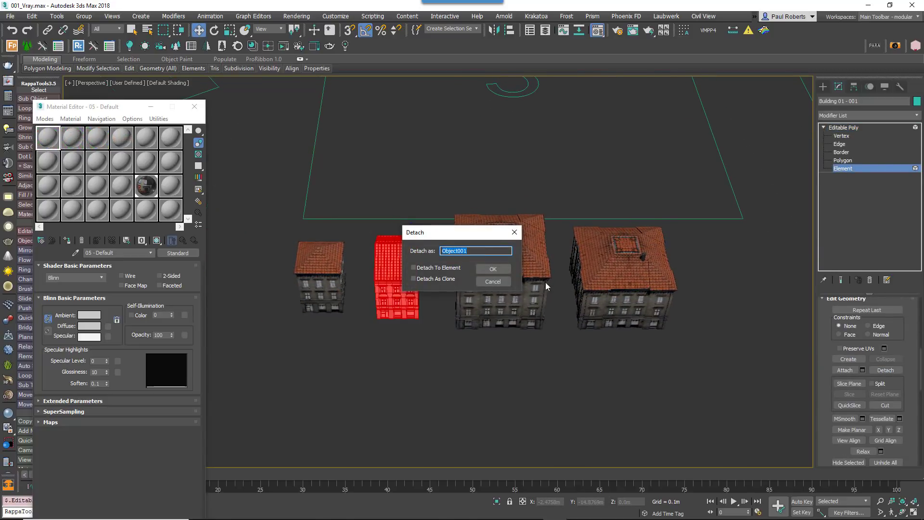
pyautogui.press('Return')
# - Detach the large third building and the rightmost building from the combined mesh as two separate objects
pyautogui.moveTo(446, 210); pyautogui.dragTo(445, 211)
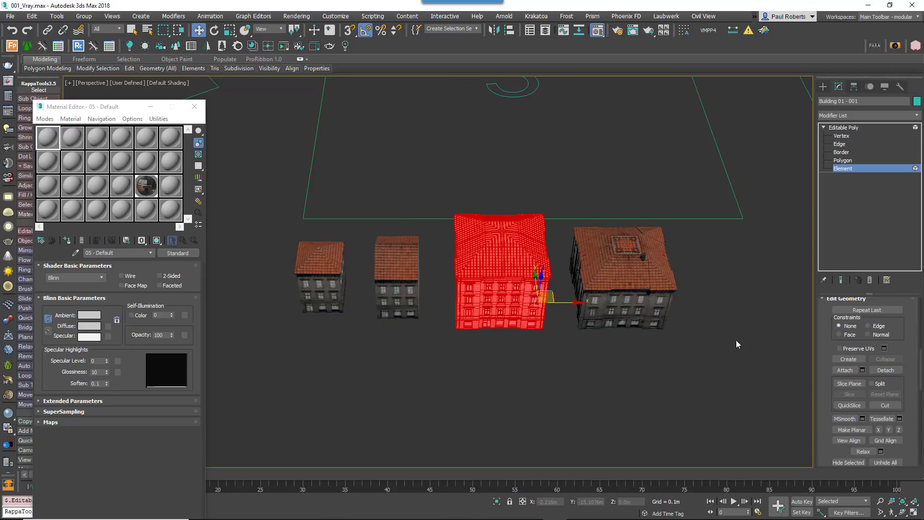
pyautogui.click(886, 370)
pyautogui.press('Return')
pyautogui.moveTo(566, 215); pyautogui.dragTo(566, 215)
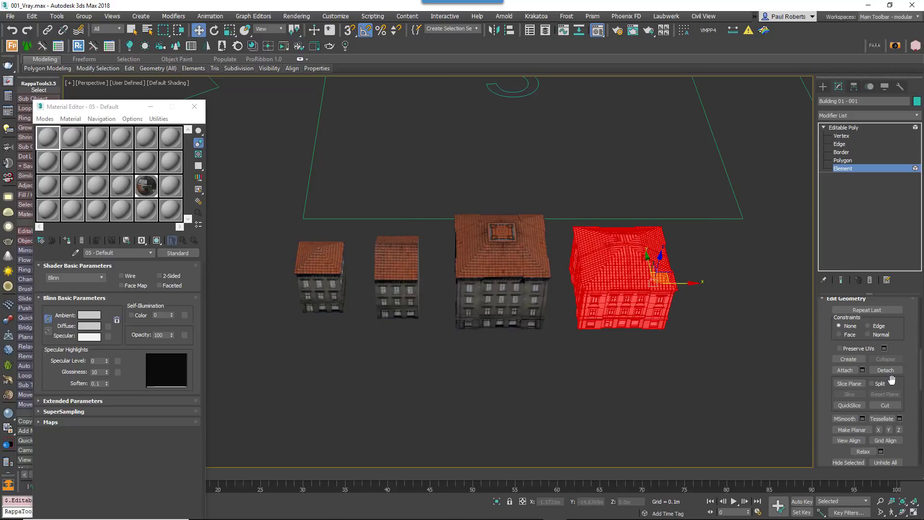
pyautogui.click(886, 370)
pyautogui.press('Return')
pyautogui.click(892, 168)
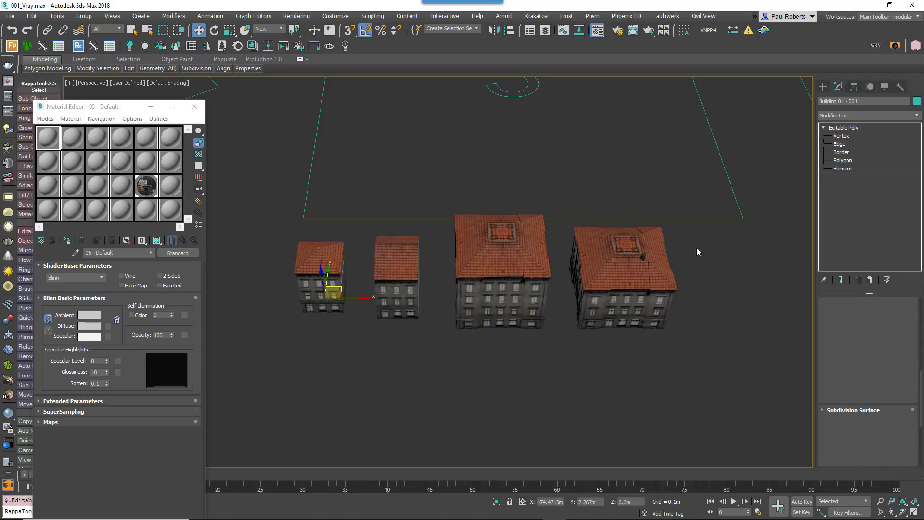
# - Center the pivots of all four buildings to their objects and set the pivots' Z position to 0
pyautogui.moveTo(679, 369); pyautogui.dragTo(309, 296)
pyautogui.click(855, 88)
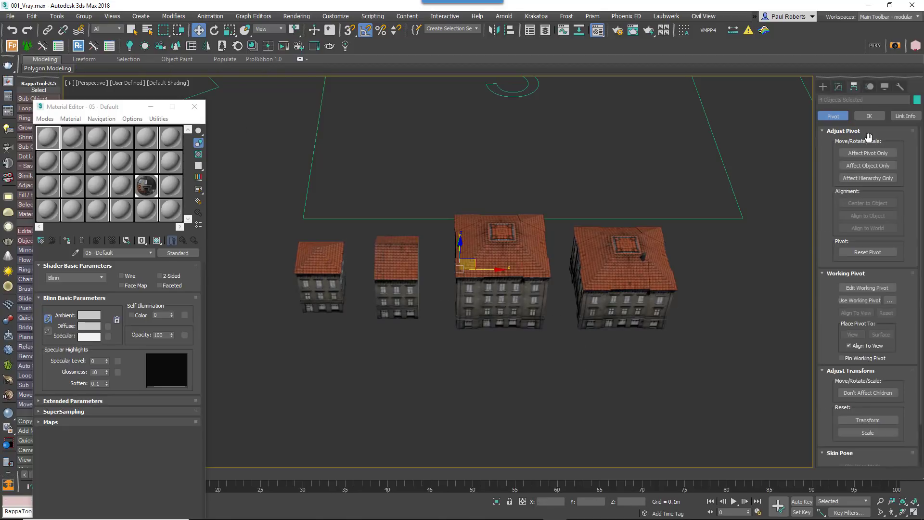
pyautogui.click(868, 153)
pyautogui.click(870, 203)
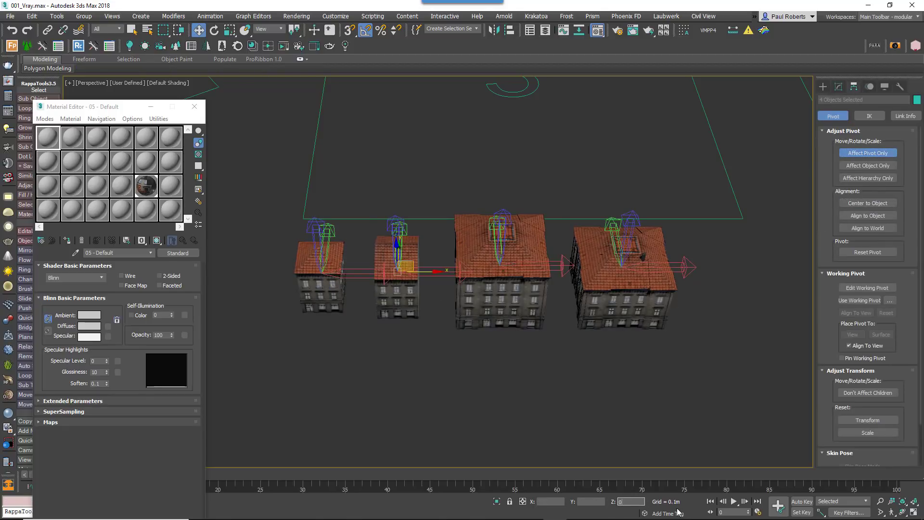
pyautogui.click(869, 153)
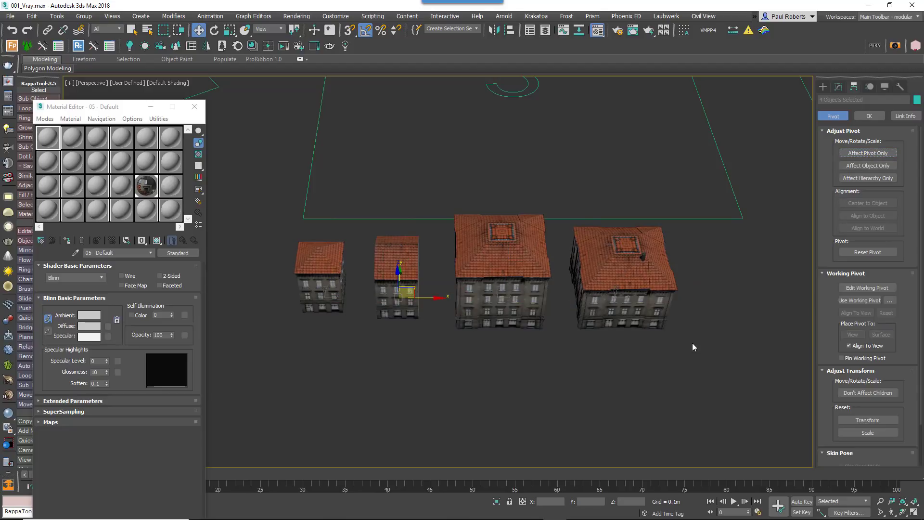
pyautogui.click(618, 320)
pyautogui.click(504, 315)
pyautogui.click(398, 309)
pyautogui.click(325, 305)
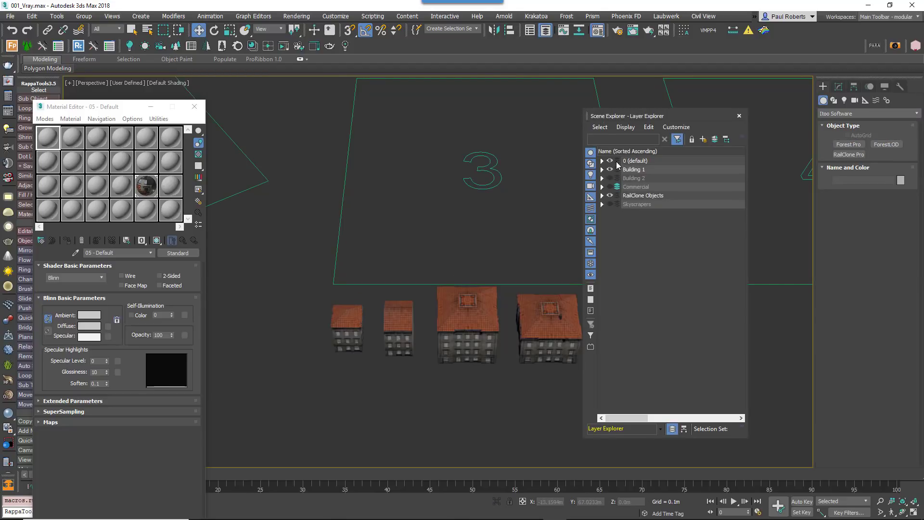
# - Make 0 (default) the current layer and create a RailClone Pro object inside city block 3
pyautogui.click(617, 161)
pyautogui.click(739, 116)
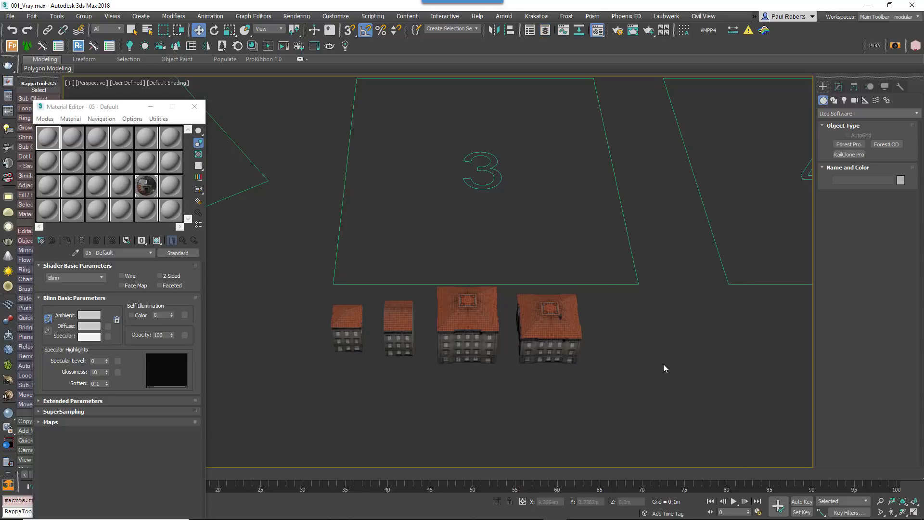
pyautogui.click(848, 155)
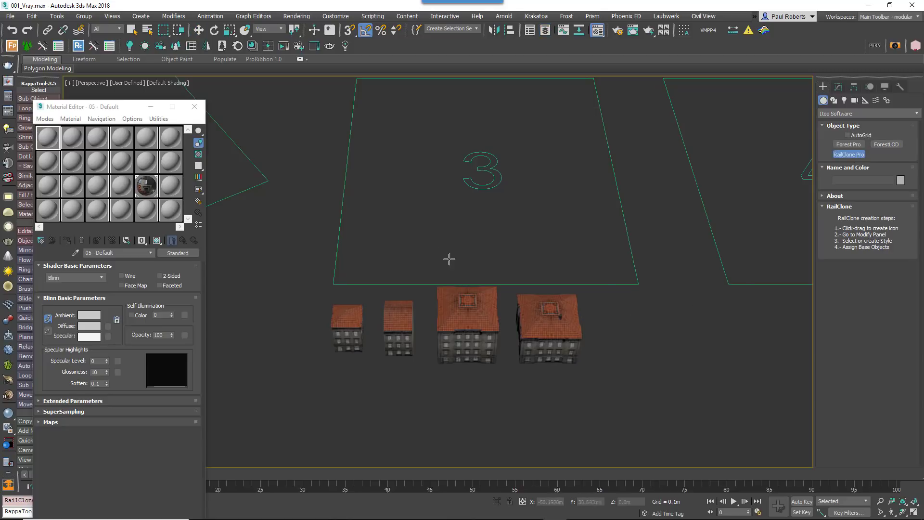
pyautogui.moveTo(444, 238); pyautogui.dragTo(464, 255)
pyautogui.press('w')
pyautogui.click(839, 87)
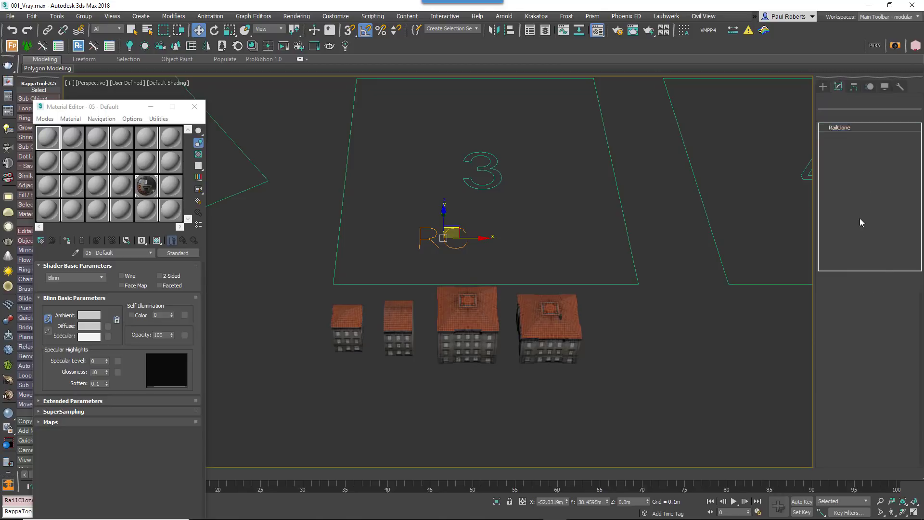
# - Add a Linear 1S generator and a Spline node to the RailClone style, and wire the node to the generator's Spline input
pyautogui.click(843, 399)
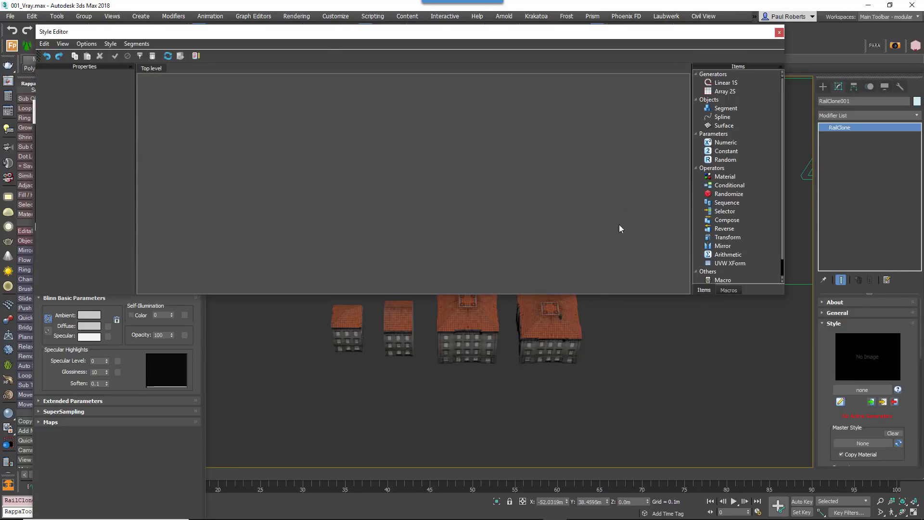
pyautogui.moveTo(725, 82); pyautogui.dragTo(588, 91)
pyautogui.click(723, 116)
pyautogui.moveTo(725, 116); pyautogui.dragTo(483, 106)
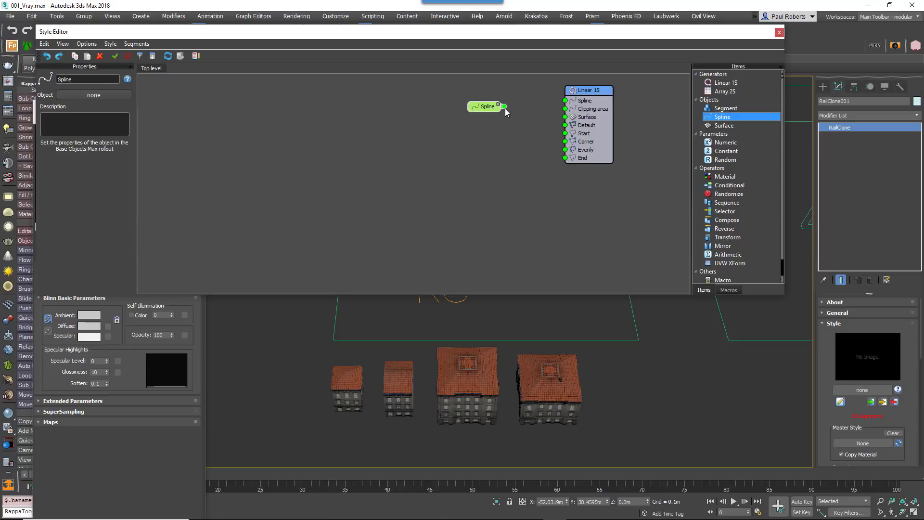
pyautogui.moveTo(562, 104); pyautogui.dragTo(565, 100)
pyautogui.moveTo(476, 110); pyautogui.dragTo(466, 104)
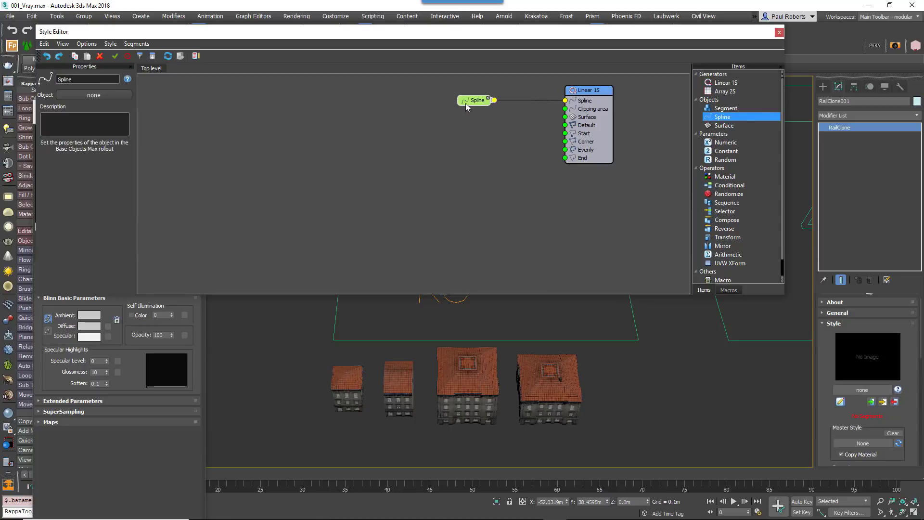
# - Assign the city-block outline shape in the scene as the Spline node's object
pyautogui.scroll(-5, 427, 381)
pyautogui.moveTo(427, 381); pyautogui.dragTo(423, 412, button='middle')
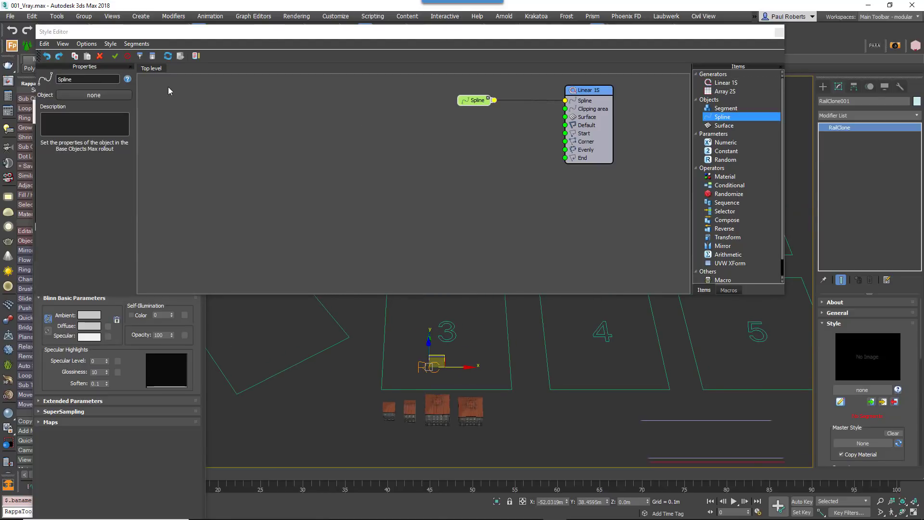
pyautogui.click(126, 94)
pyautogui.click(503, 391)
# - Add a Segment node to the style and disable its Bend and Slice deform options
pyautogui.moveTo(726, 108); pyautogui.dragTo(426, 152)
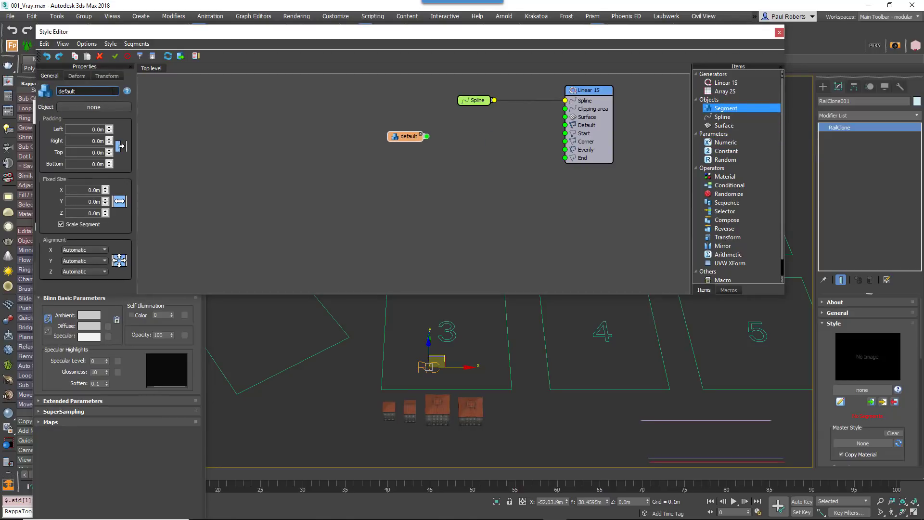
pyautogui.click(76, 77)
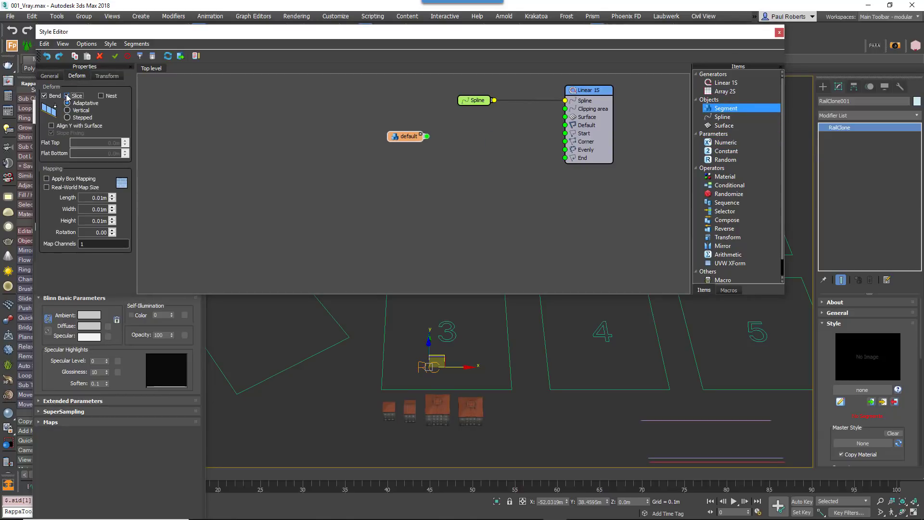
pyautogui.click(45, 96)
pyautogui.moveTo(386, 135); pyautogui.dragTo(331, 121)
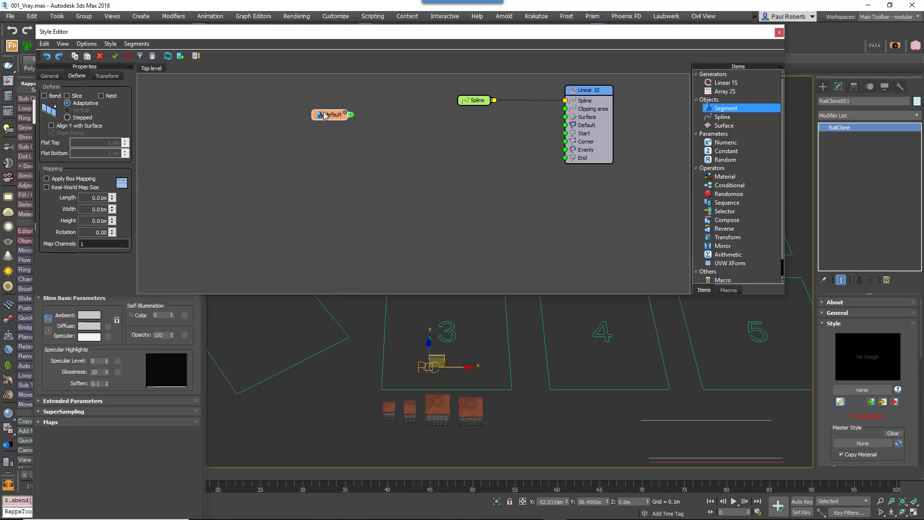
# - Clone the default segment with Clone Multiple for Building 01 - 001, Object001, Object002 and Object003
pyautogui.rightClick(325, 116)
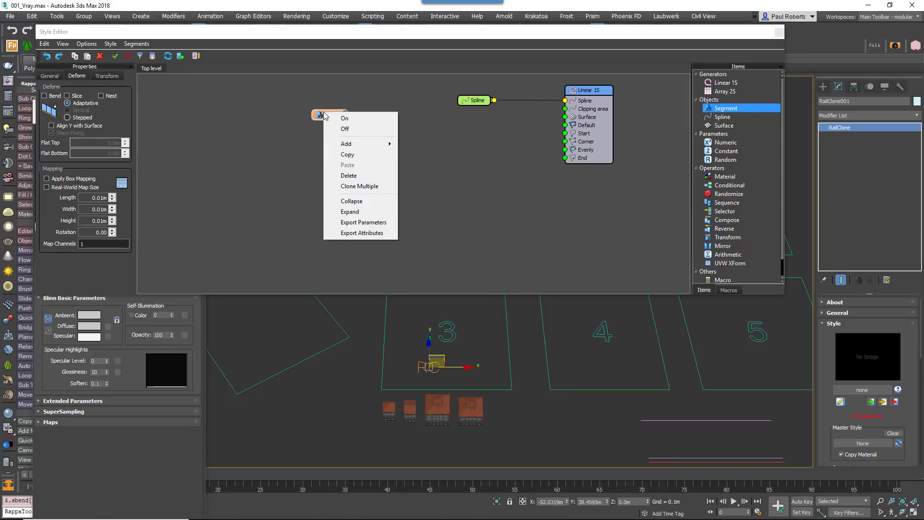
pyautogui.click(390, 191)
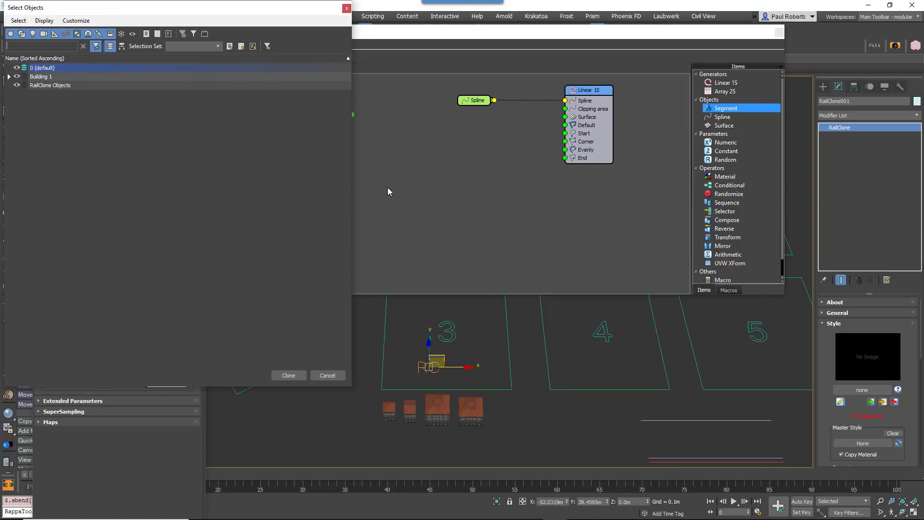
pyautogui.click(10, 77)
pyautogui.click(50, 86)
pyautogui.keyDown('shift'); pyautogui.click(60, 111); pyautogui.keyUp('shift')
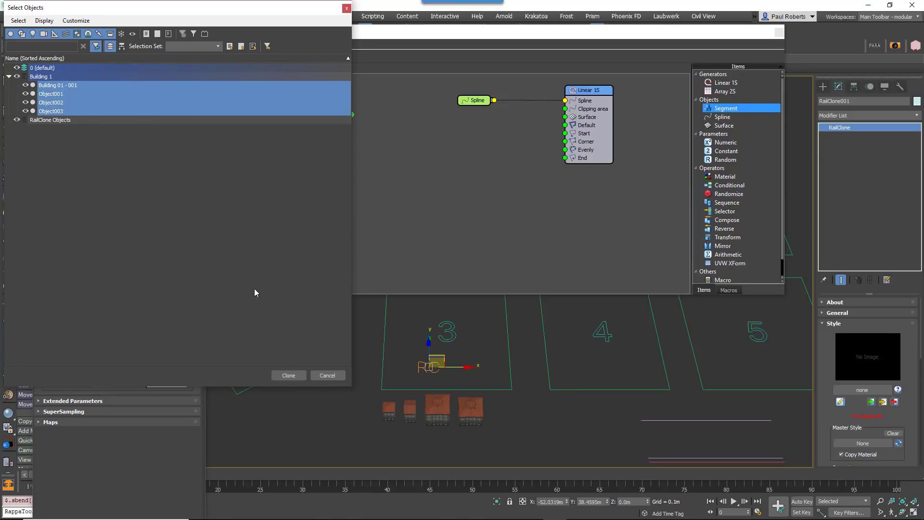
pyautogui.click(288, 375)
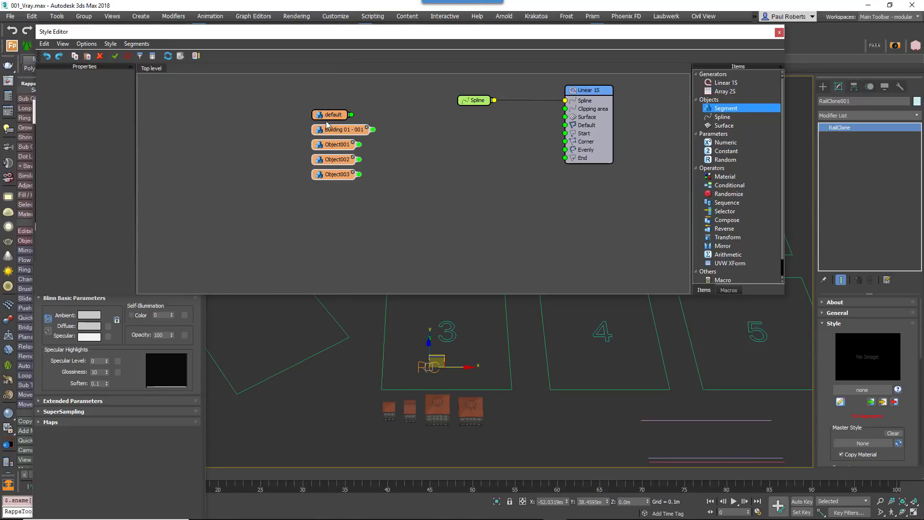
# - Delete the default segment node and move the four building segments farther away from the generator
pyautogui.click(334, 134)
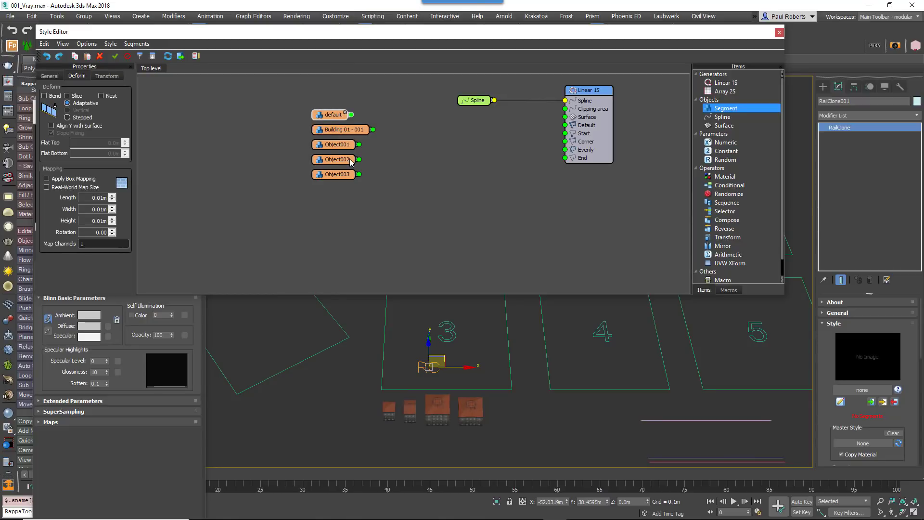
pyautogui.press('Delete')
pyautogui.click(77, 76)
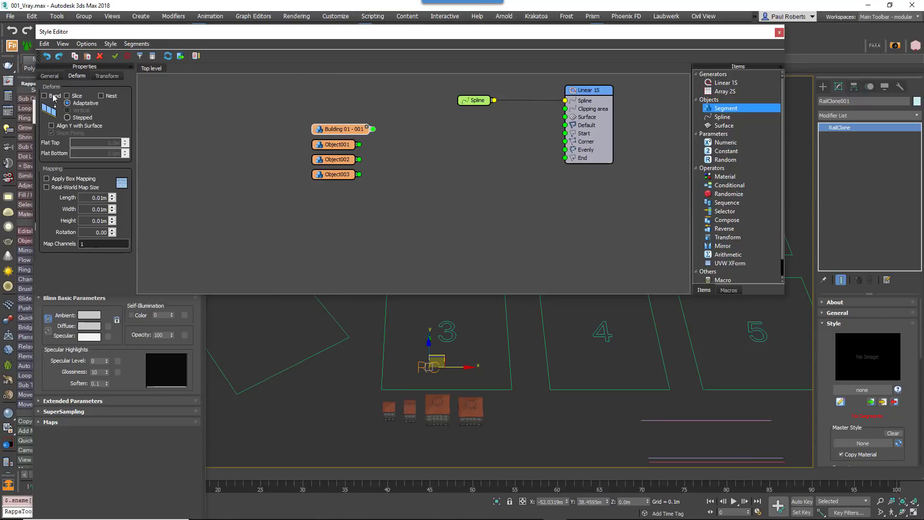
pyautogui.moveTo(337, 204); pyautogui.dragTo(305, 123)
pyautogui.moveTo(337, 159); pyautogui.dragTo(294, 151)
# - Add a Randomize operator, feed the four building segments into it, and connect it to the generator's Default input
pyautogui.click(729, 194)
pyautogui.moveTo(729, 194); pyautogui.dragTo(378, 144)
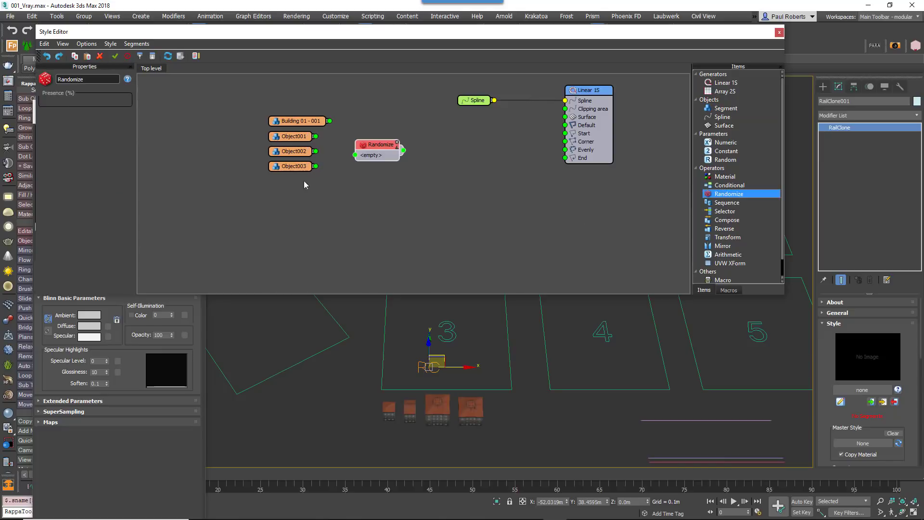
pyautogui.moveTo(330, 120); pyautogui.dragTo(355, 155)
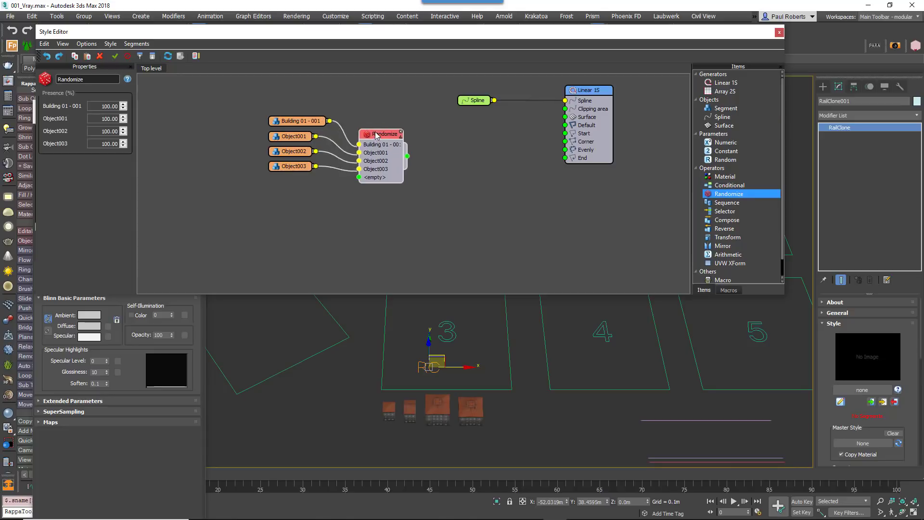
pyautogui.moveTo(410, 144); pyautogui.dragTo(565, 125)
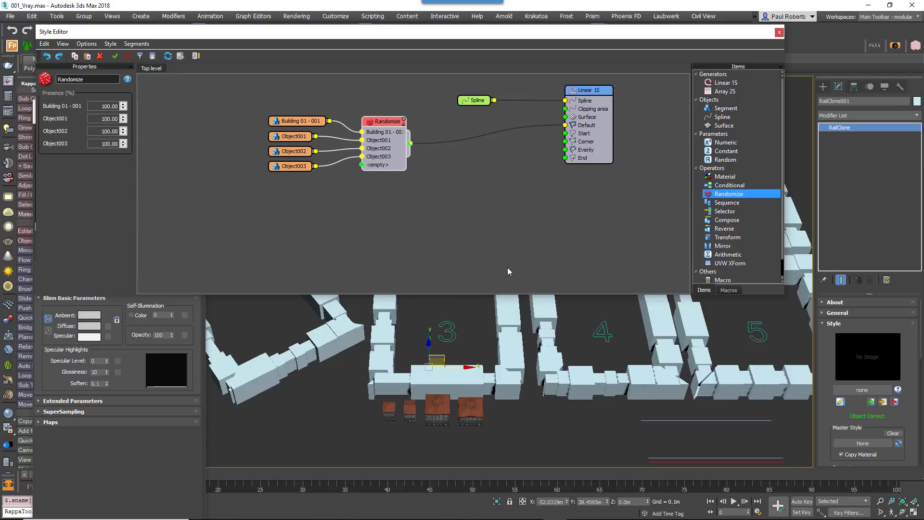
# - Assign the textured building material from the Material Editor to the RailClone object and close the editor
pyautogui.click(440, 397)
pyautogui.moveTo(146, 187)
pyautogui.mouseDown()
pyautogui.moveTo(314, 335)
pyautogui.moveTo(378, 358)
pyautogui.mouseUp()
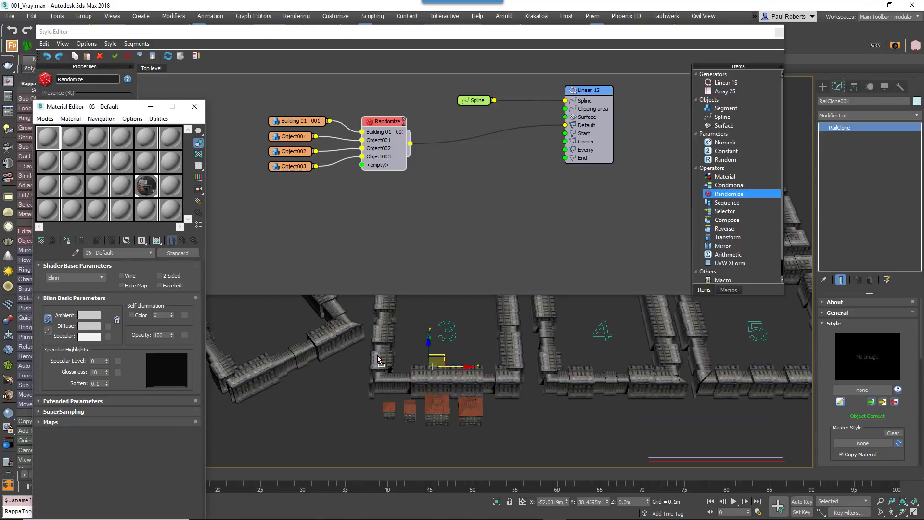
pyautogui.click(194, 106)
# - Insert a Transform operator between the Randomize node and the Linear 1S generator's Default input
pyautogui.moveTo(460, 387); pyautogui.dragTo(412, 402, button='middle')
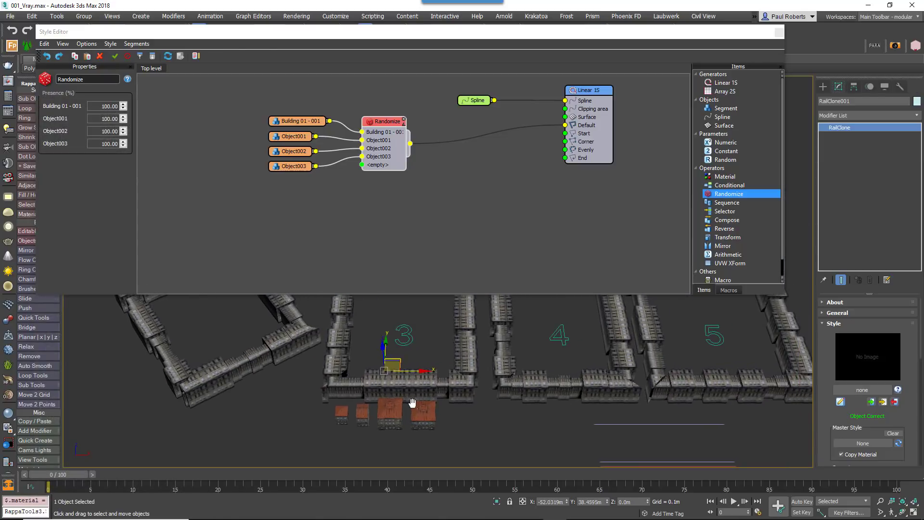
pyautogui.scroll(4, 433, 392)
pyautogui.click(757, 239)
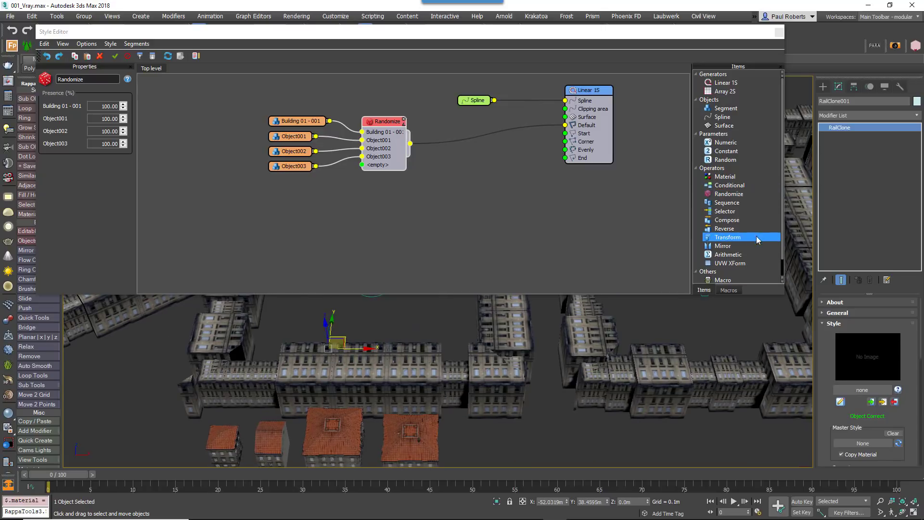
pyautogui.moveTo(757, 239); pyautogui.dragTo(462, 134)
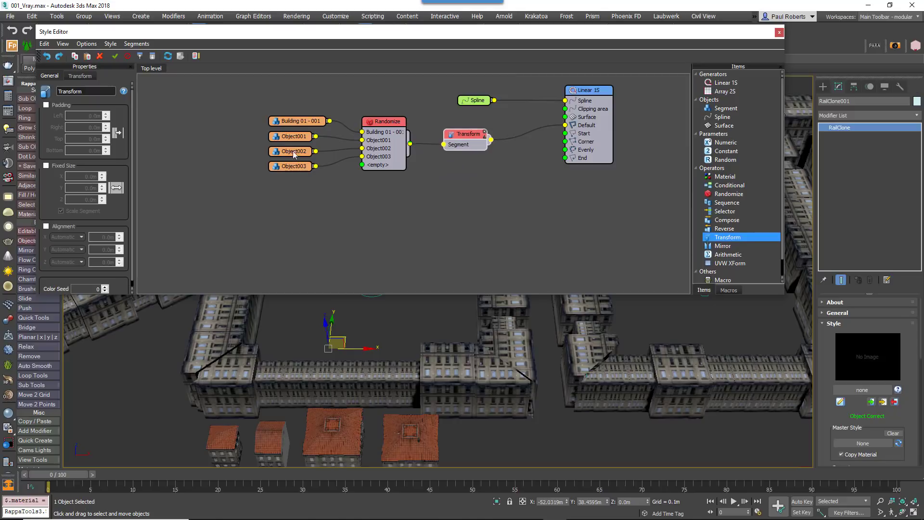
# - Enable Alignment on the Transform operator and set its Y alignment to Bottom
pyautogui.click(70, 227)
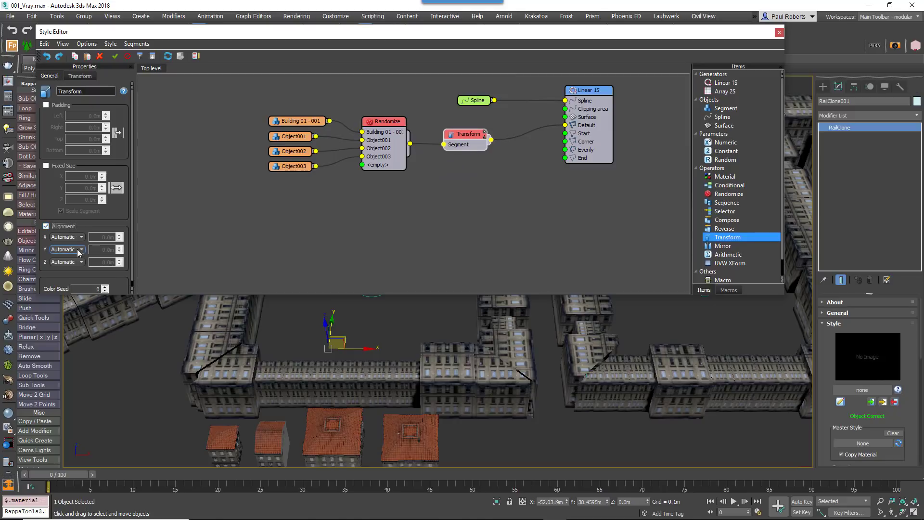
pyautogui.click(66, 249)
pyautogui.click(72, 270)
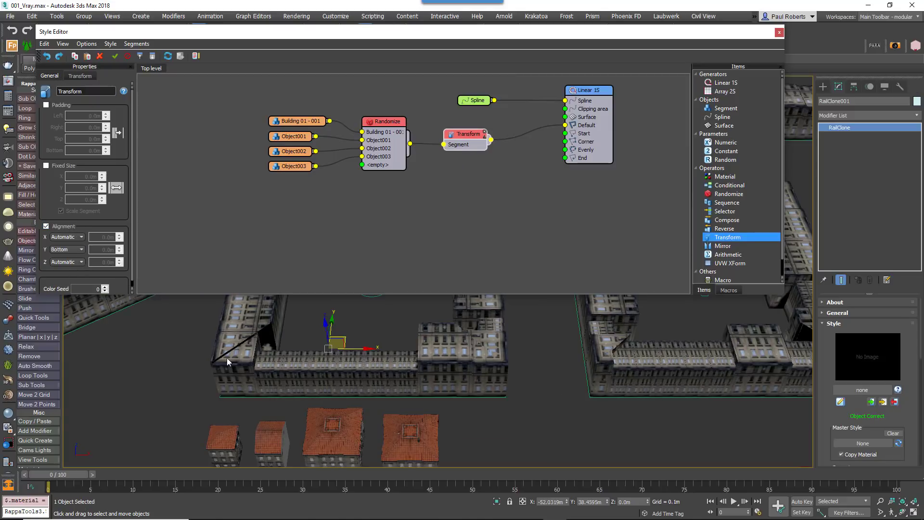
# - Connect a new default segment to the generator's Corner input and set the corner Bevel Mode to None
pyautogui.keyDown('alt'); pyautogui.moveTo(640, 396); pyautogui.dragTo(584, 210, button='middle'); pyautogui.keyUp('alt')
pyautogui.scroll(-2, 475, 189)
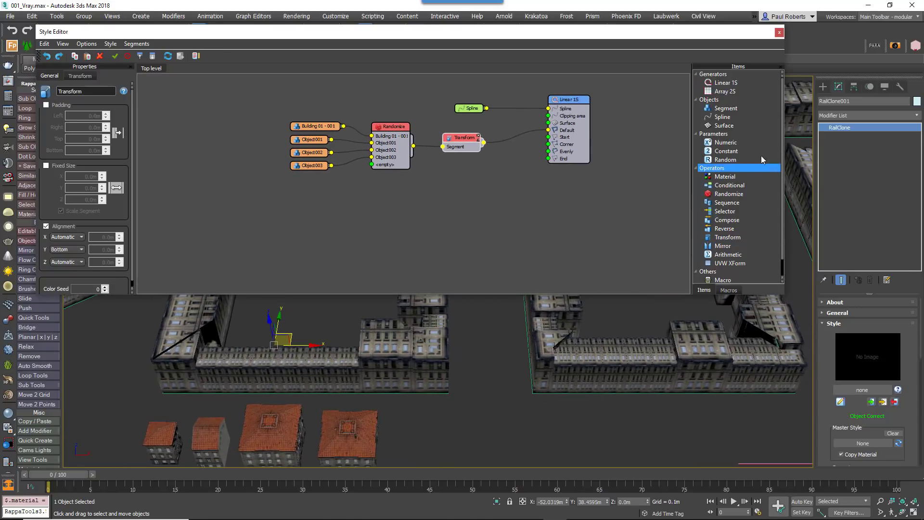
pyautogui.moveTo(723, 108); pyautogui.dragTo(548, 143)
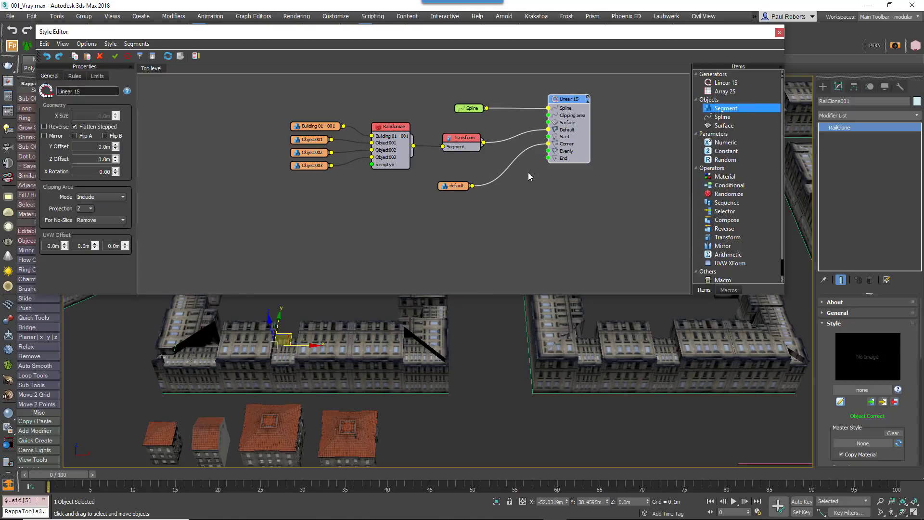
pyautogui.click(76, 77)
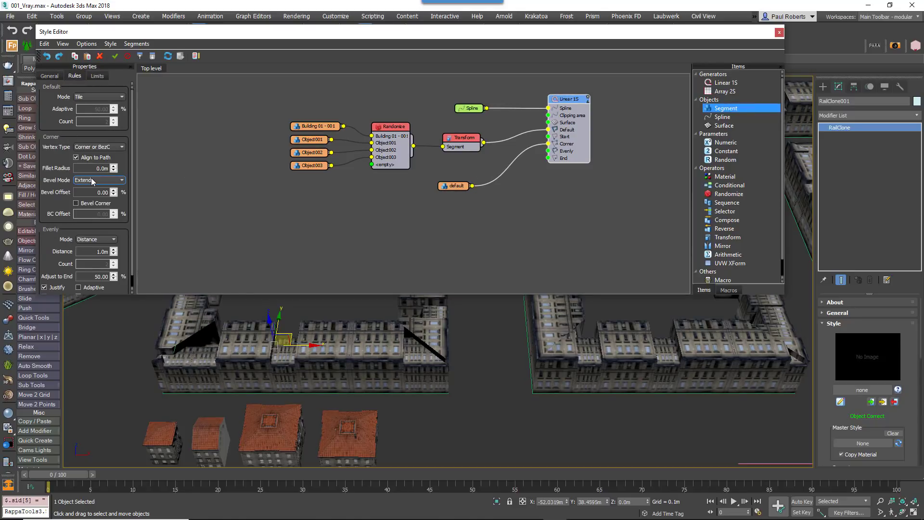
pyautogui.click(93, 181)
pyautogui.click(95, 190)
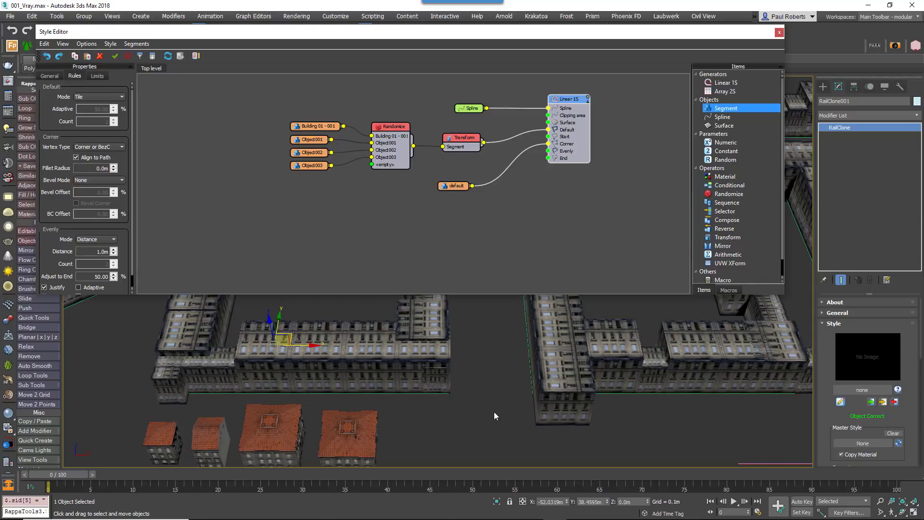
# - Try the Points-Cloud viewport display for the RailClone object and switch its viewport display to Boxes
pyautogui.moveTo(494, 411); pyautogui.dragTo(698, 365, button='middle')
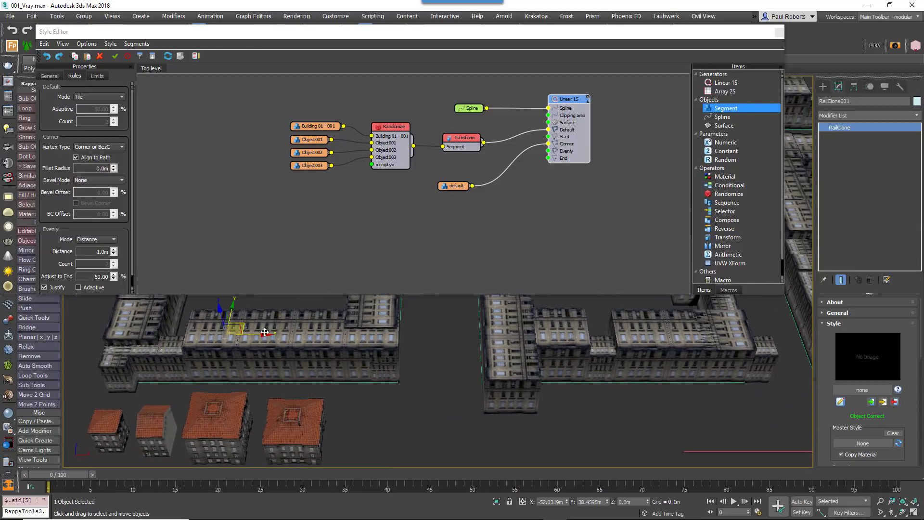
pyautogui.click(834, 323)
pyautogui.click(838, 334)
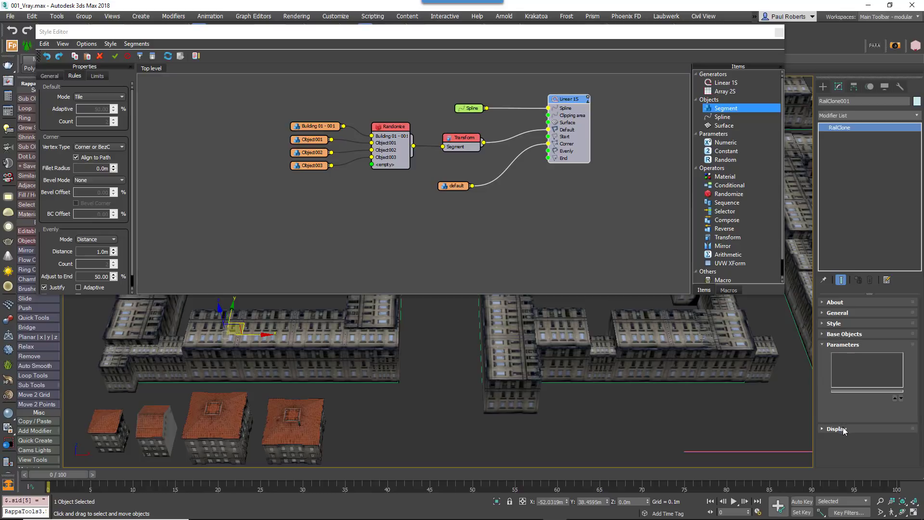
pyautogui.click(843, 430)
pyautogui.scroll(-3, 830, 398)
pyautogui.click(840, 329)
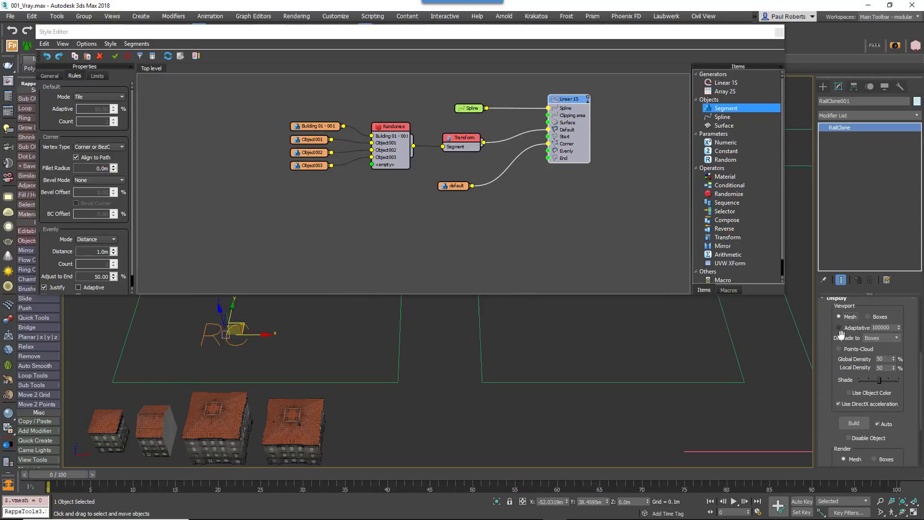
pyautogui.click(840, 349)
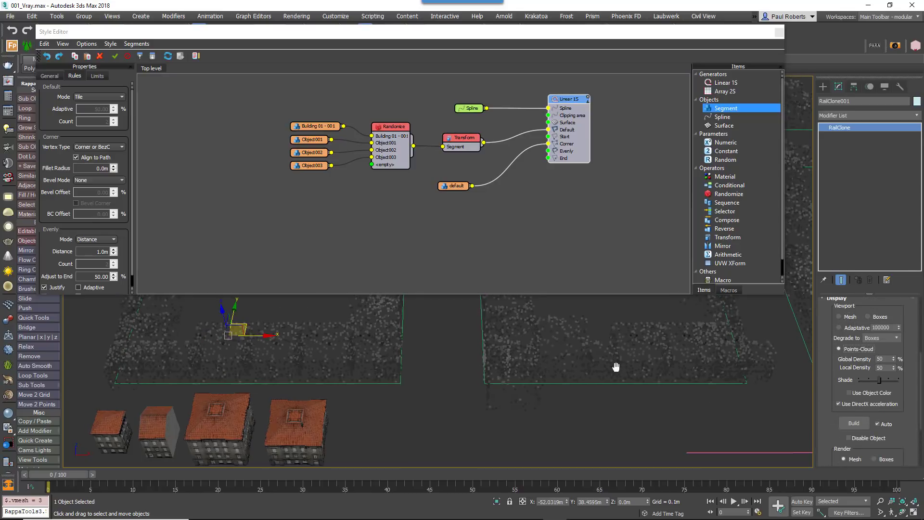
pyautogui.moveTo(617, 367); pyautogui.dragTo(505, 396, button='middle')
pyautogui.scroll(-3, 559, 375)
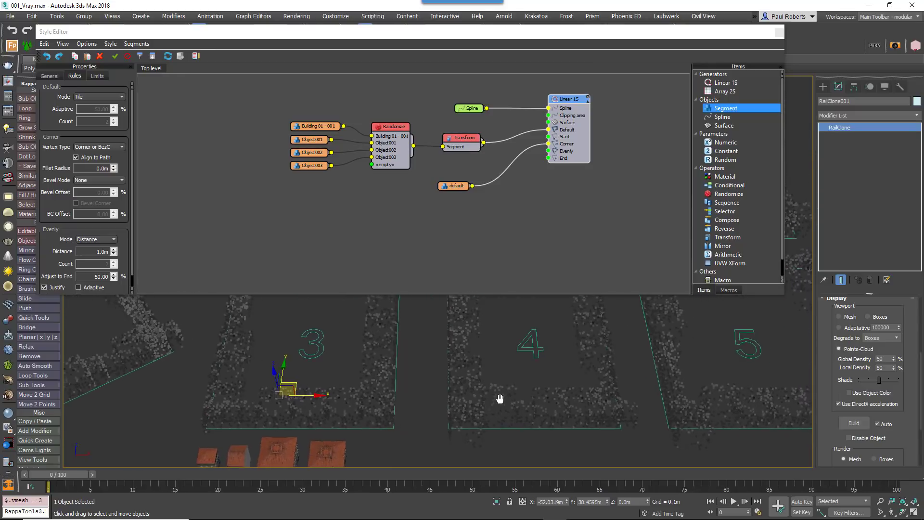
pyautogui.click(849, 317)
pyautogui.click(881, 319)
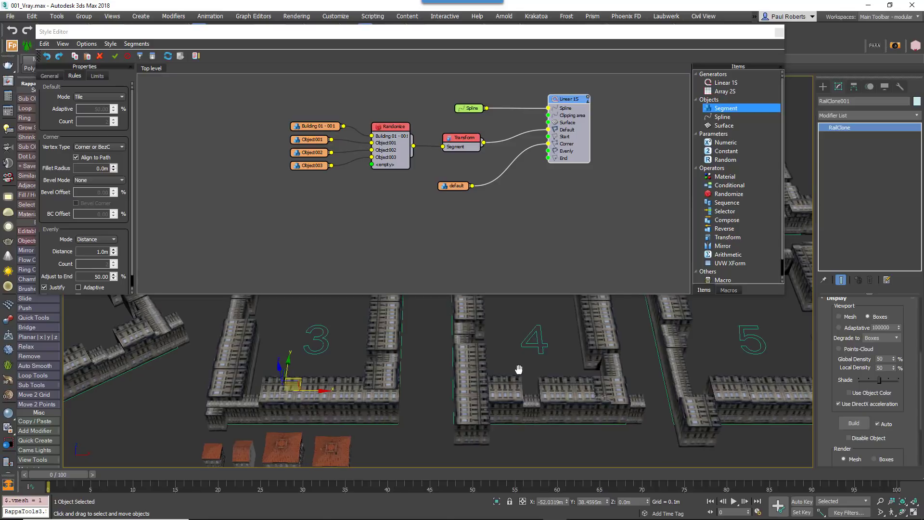
# - Shorten the Style Editor window and recentre its node graph to free up viewport space around blocks 3, 4 and 5
pyautogui.moveTo(560, 318); pyautogui.dragTo(529, 305, button='middle')
pyautogui.moveTo(520, 296); pyautogui.dragTo(520, 249)
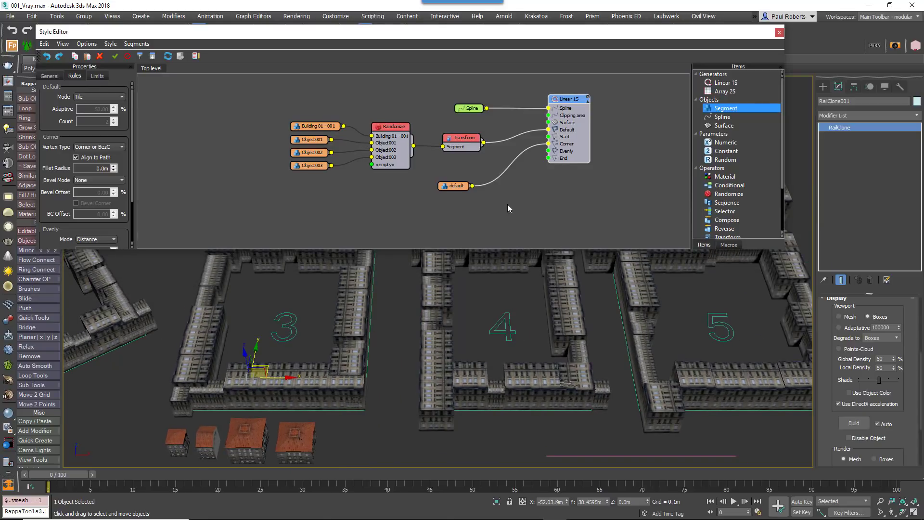
pyautogui.moveTo(507, 207); pyautogui.dragTo(504, 195, button='middle')
pyautogui.moveTo(480, 303); pyautogui.dragTo(435, 311, button='middle')
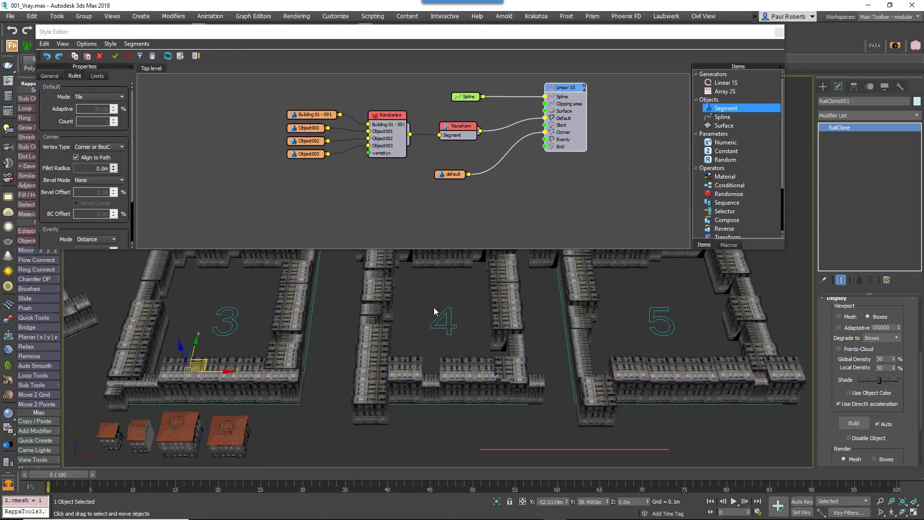
pyautogui.moveTo(521, 318); pyautogui.dragTo(473, 380, button='middle')
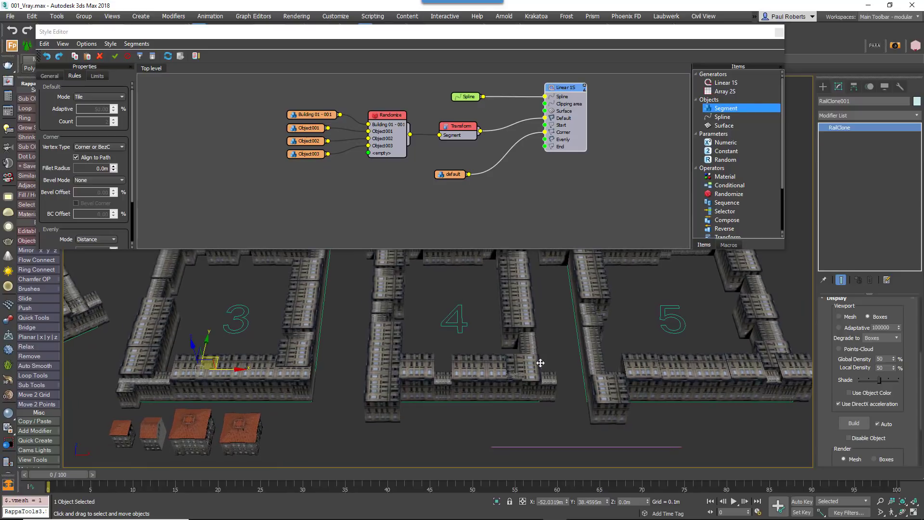
pyautogui.click(559, 141)
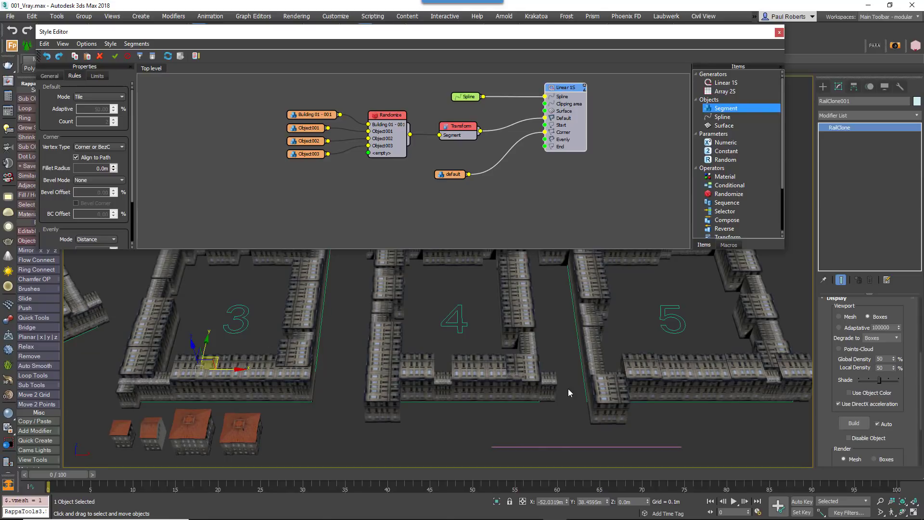
# - Turn on edged faces in the viewport and examine the building boxes at the corners of the city blocks
pyautogui.scroll(5, 554, 399)
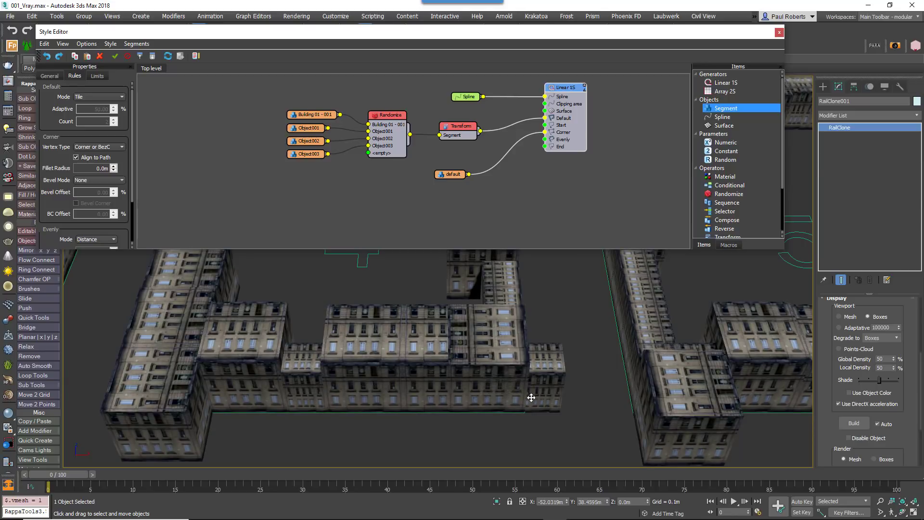
pyautogui.moveTo(531, 398); pyautogui.dragTo(535, 392, button='middle')
pyautogui.press('F4')
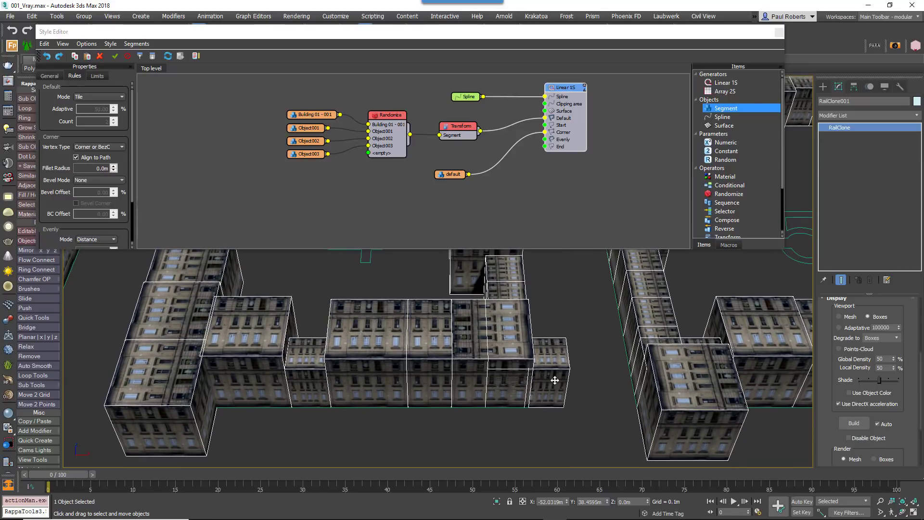
pyautogui.moveTo(600, 415); pyautogui.dragTo(534, 380, button='middle')
pyautogui.scroll(-2, 486, 420)
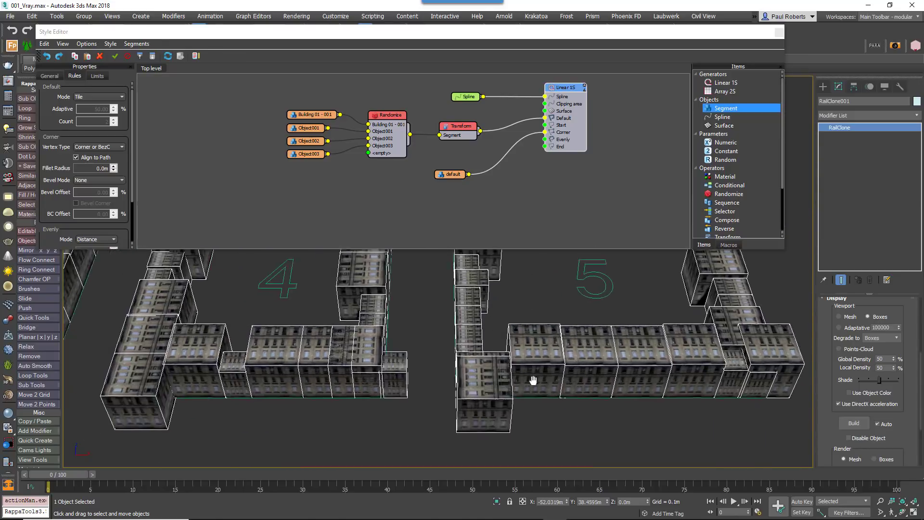
pyautogui.scroll(-2, 534, 381)
pyautogui.moveTo(323, 310); pyautogui.dragTo(384, 358, button='middle')
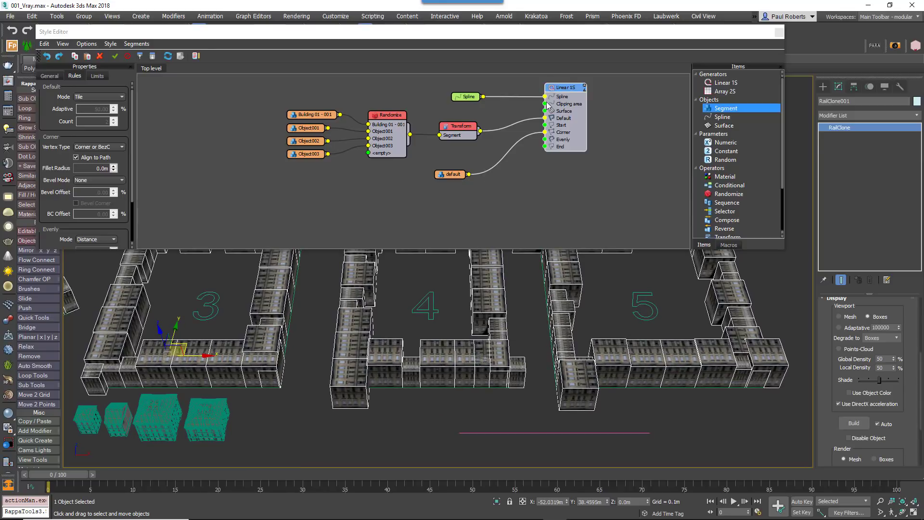
# - Disconnect the Randomize node from the Transform operator and set the generator's Default mode to Adaptive
pyautogui.moveTo(562, 90); pyautogui.dragTo(564, 91)
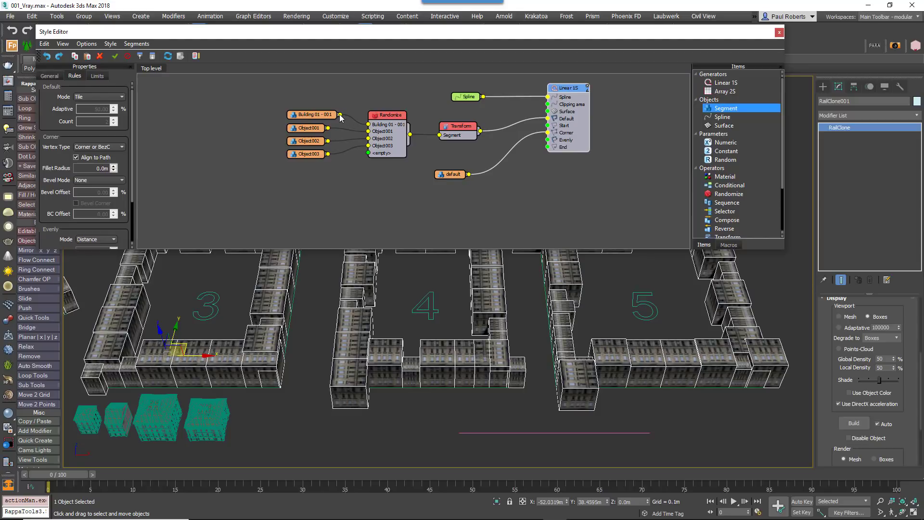
pyautogui.moveTo(410, 134); pyautogui.dragTo(439, 136)
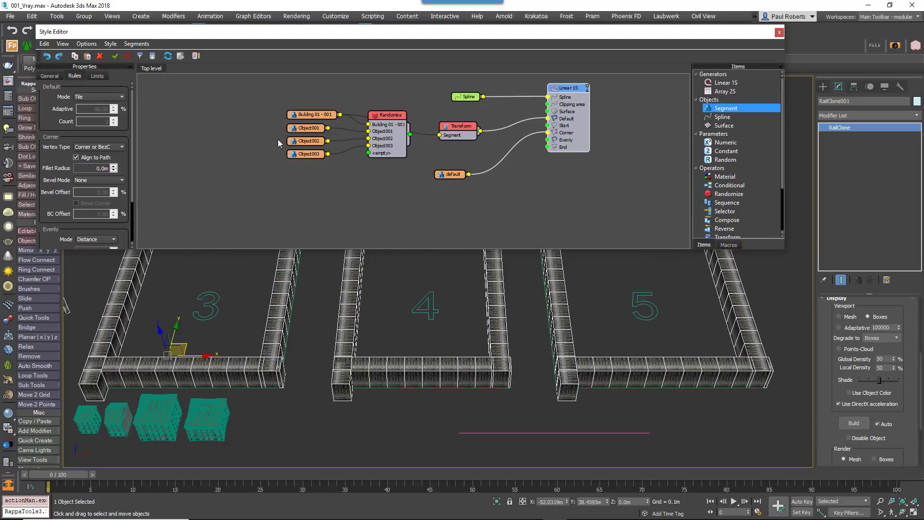
pyautogui.click(95, 97)
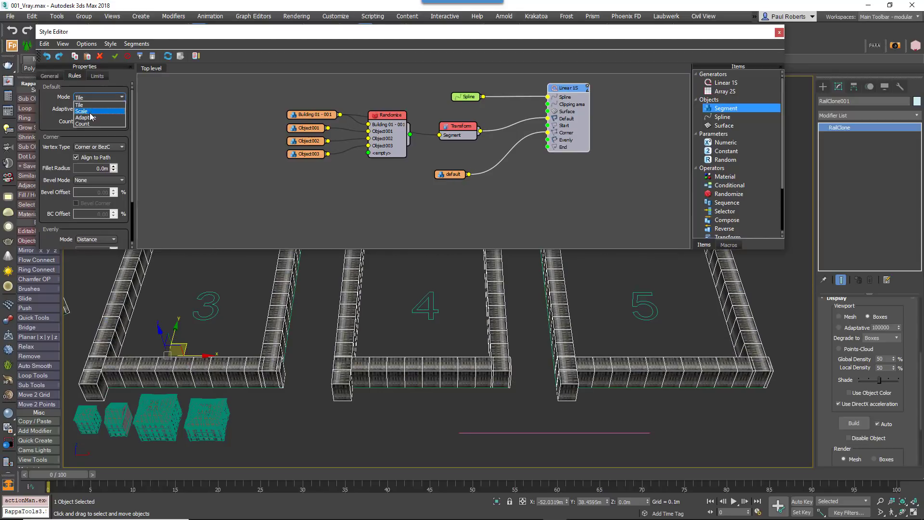
pyautogui.click(92, 121)
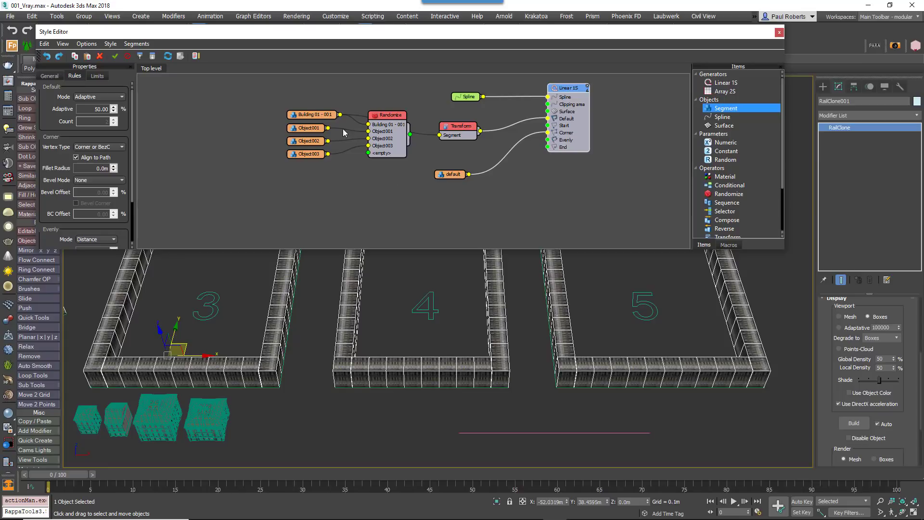
# - Try the Scale mode and the Count mode with counts of 5 and 3 on the generator's Default segments
pyautogui.click(96, 97)
pyautogui.click(85, 115)
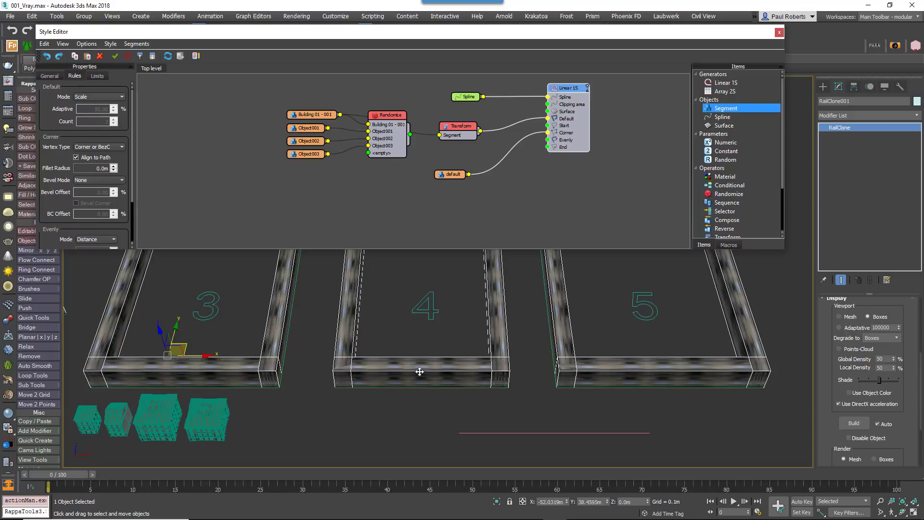
pyautogui.click(102, 97)
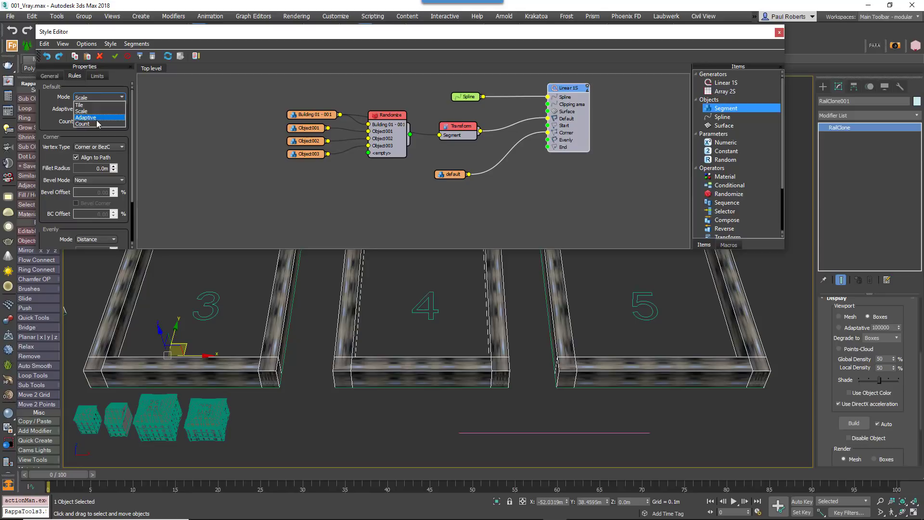
pyautogui.click(97, 124)
pyautogui.click(114, 121)
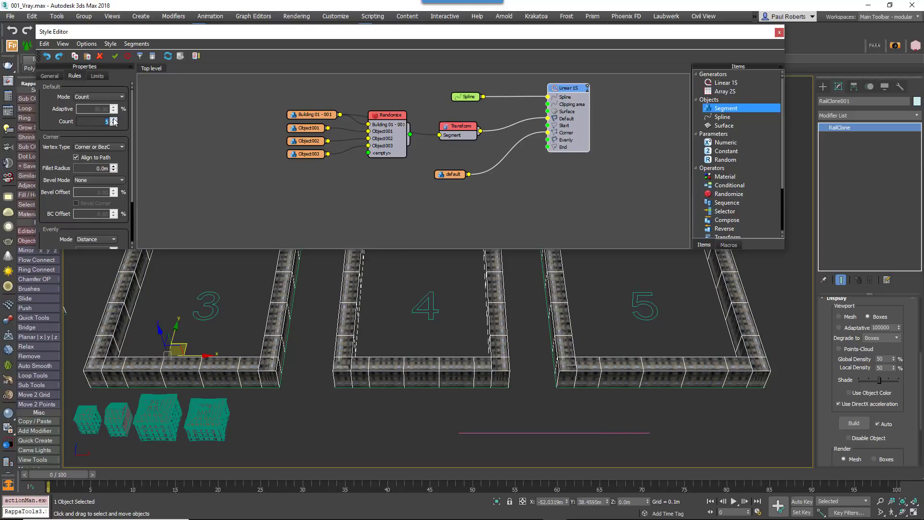
pyautogui.click(114, 124)
pyautogui.click(114, 123)
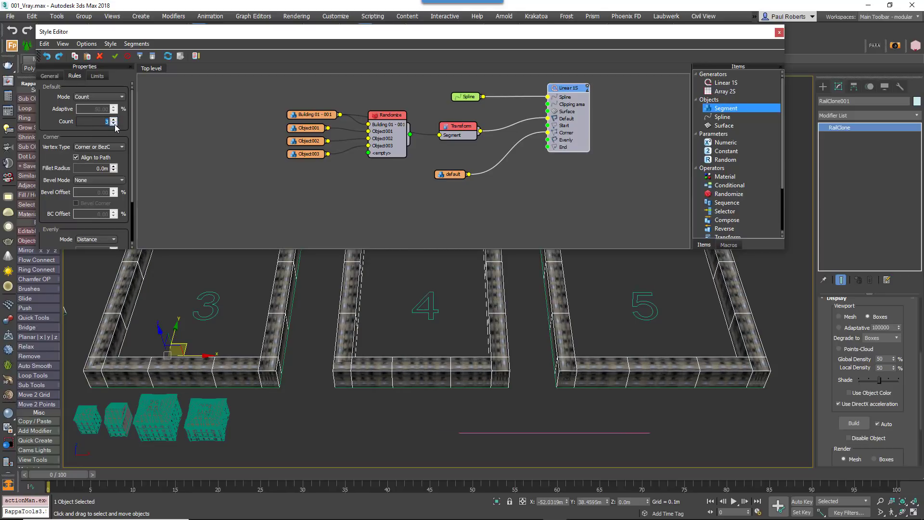
# - Return the generator's Default mode to Adaptive and reconnect the Randomize node to the Transform operator
pyautogui.click(101, 97)
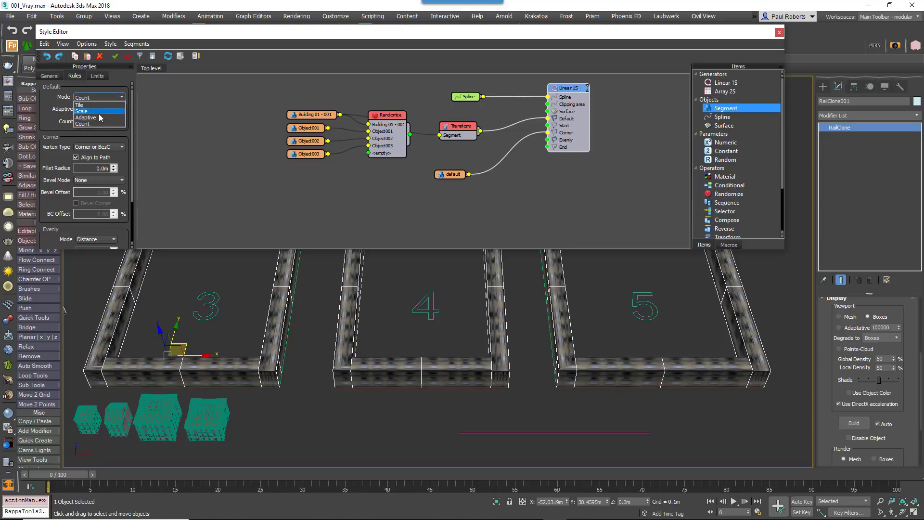
pyautogui.click(99, 118)
pyautogui.moveTo(410, 136); pyautogui.dragTo(439, 135)
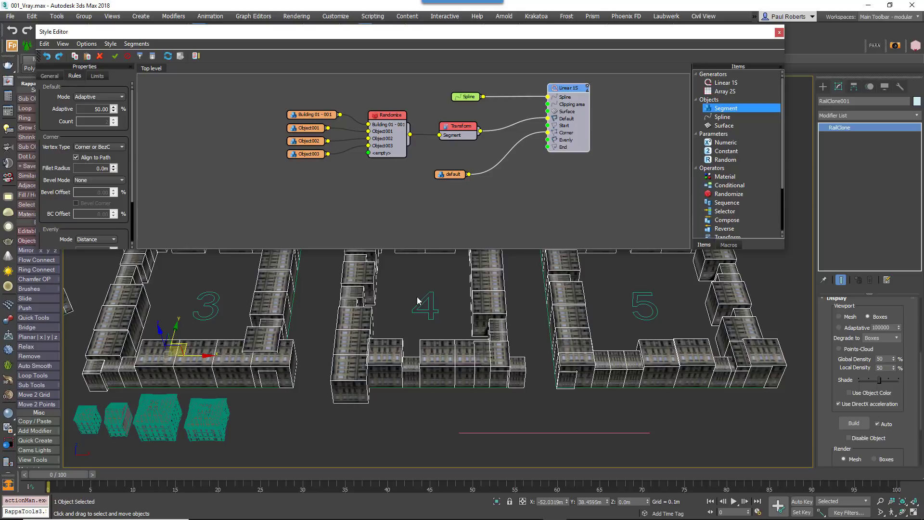
# - Set the generator's Default mode to Tile and shift the default segment node slightly lower in the graph
pyautogui.click(112, 98)
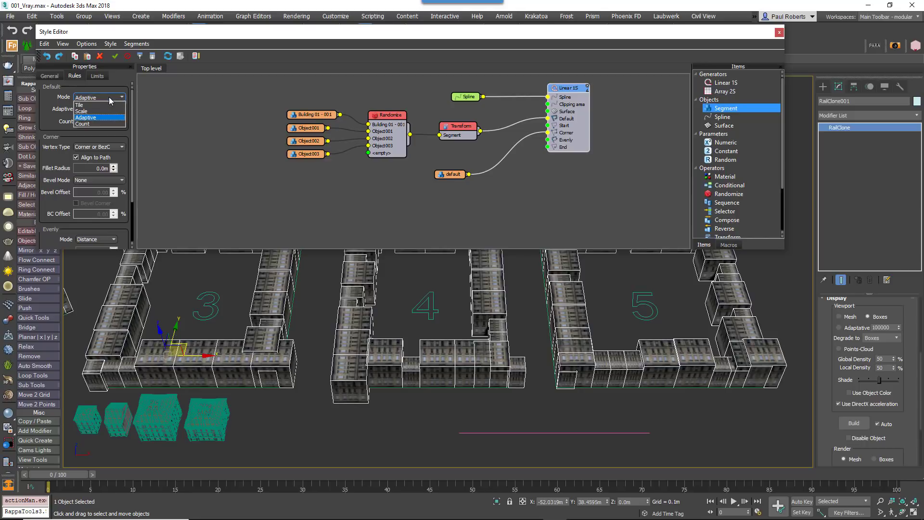
pyautogui.click(89, 105)
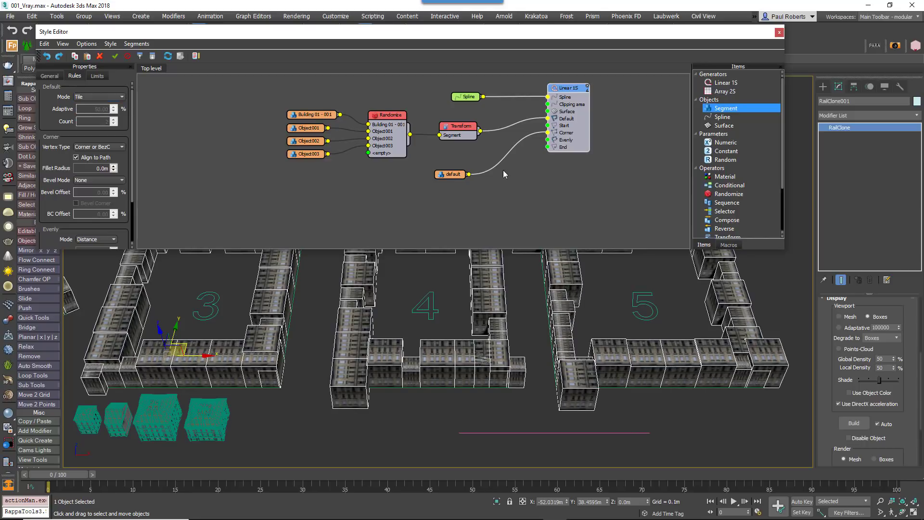
pyautogui.moveTo(452, 177); pyautogui.dragTo(458, 188)
# - Add the Scale final X seg. macro and wire it between the Transform operator and the generator's Default input
pyautogui.click(728, 245)
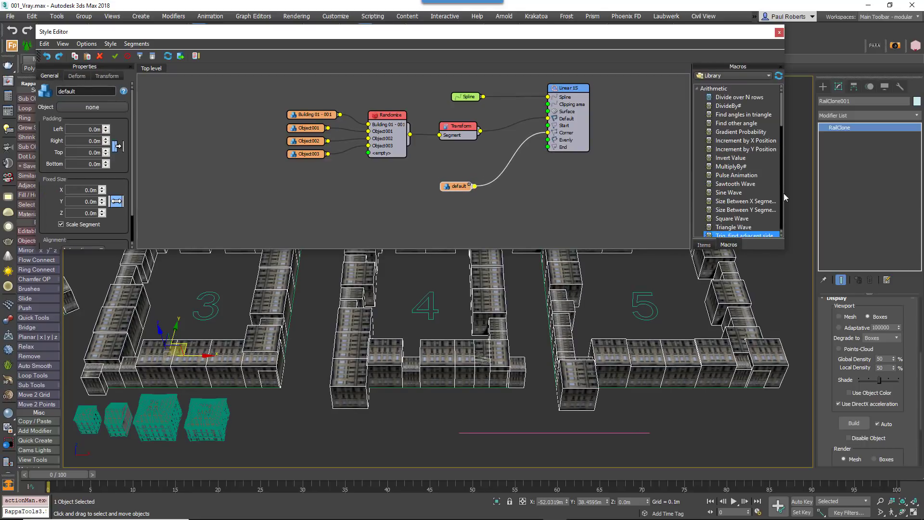
pyautogui.moveTo(784, 130); pyautogui.dragTo(788, 211)
pyautogui.moveTo(736, 158); pyautogui.dragTo(451, 154)
pyautogui.moveTo(300, 110); pyautogui.dragTo(391, 173)
pyautogui.moveTo(377, 125); pyautogui.dragTo(277, 123)
pyautogui.moveTo(456, 127); pyautogui.dragTo(367, 125)
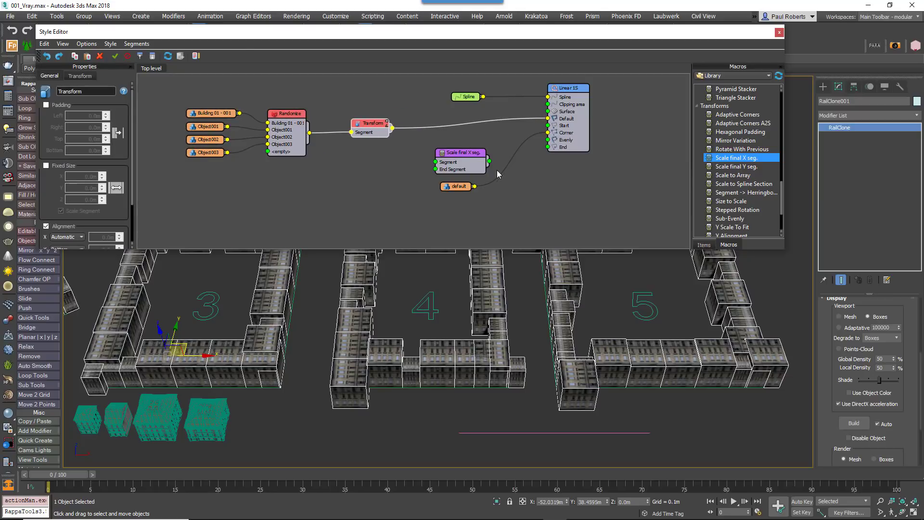
pyautogui.moveTo(490, 161); pyautogui.dragTo(548, 119)
pyautogui.moveTo(392, 128); pyautogui.dragTo(461, 124)
# - Set the Scale final X seg. macro's Min last object value to 8.1 m
pyautogui.moveTo(98, 96); pyautogui.dragTo(183, 96)
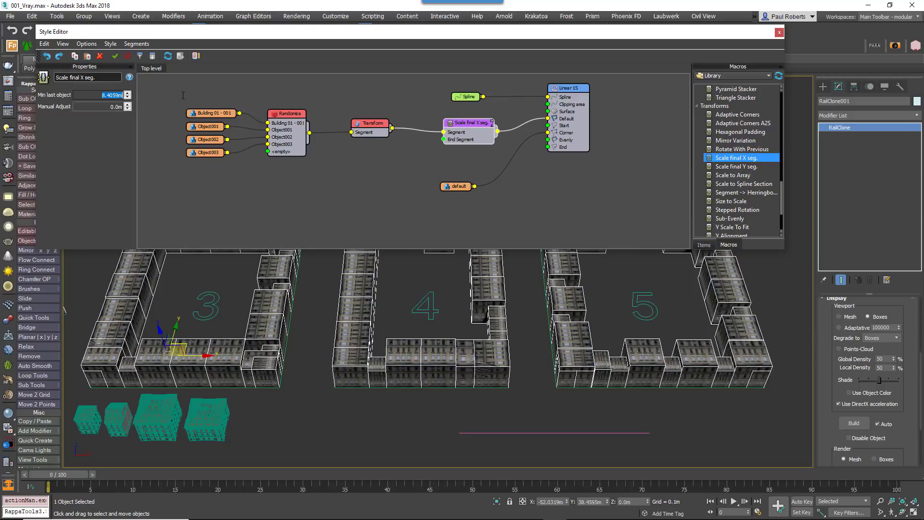
pyautogui.write('8.1')
pyautogui.press('Return')
# - Try a Min last object value of about 29.4 m on the macro and return it to 8.1 m
pyautogui.click(128, 98)
pyautogui.moveTo(128, 96); pyautogui.dragTo(148, 471)
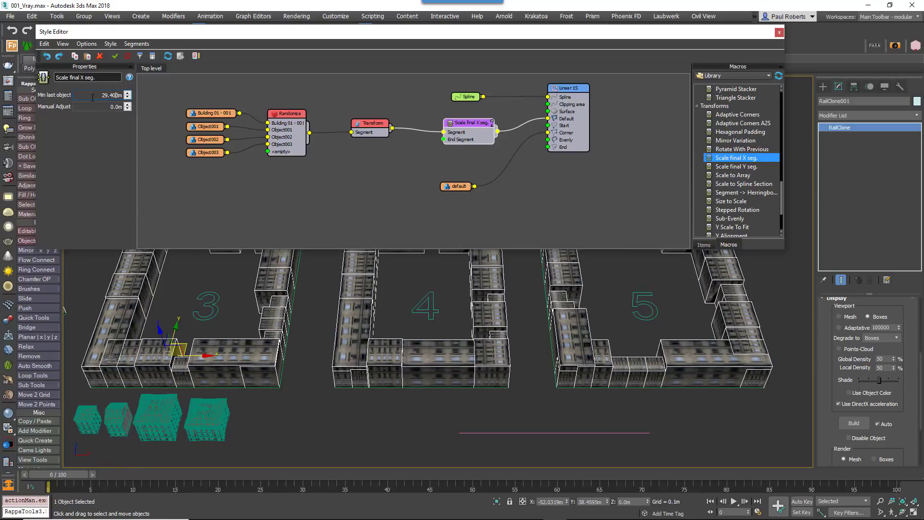
pyautogui.doubleClick(113, 95)
pyautogui.write('3.1')
pyautogui.press('Return')
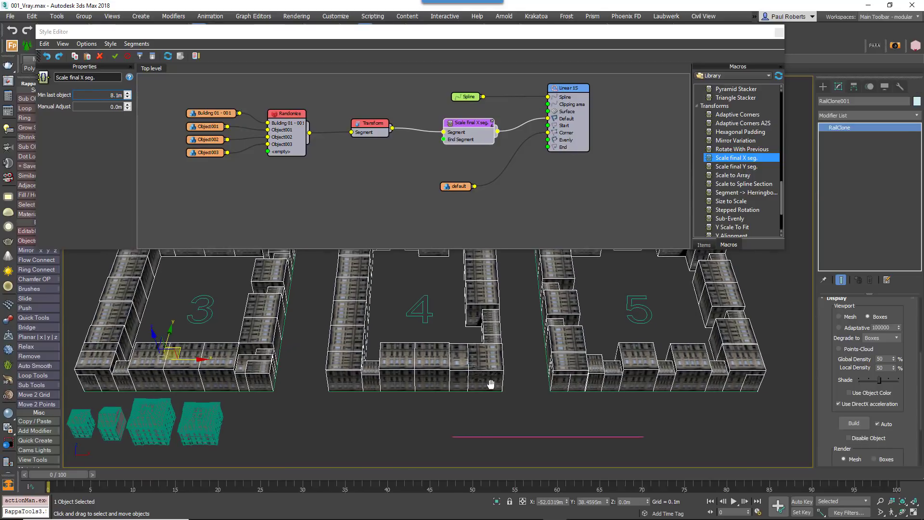
# - Examine how the building boxes fill the sides and corners of city blocks 3, 4 and 5
pyautogui.keyDown('alt'); pyautogui.moveTo(385, 407); pyautogui.dragTo(339, 405, button='middle'); pyautogui.keyUp('alt')
pyautogui.scroll(2, 342, 393)
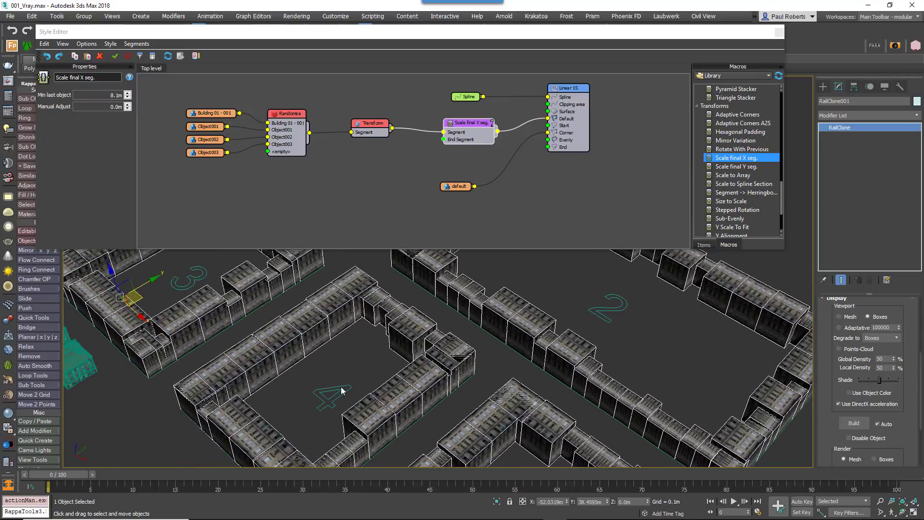
pyautogui.scroll(6, 120, 373)
pyautogui.scroll(-6, 160, 371)
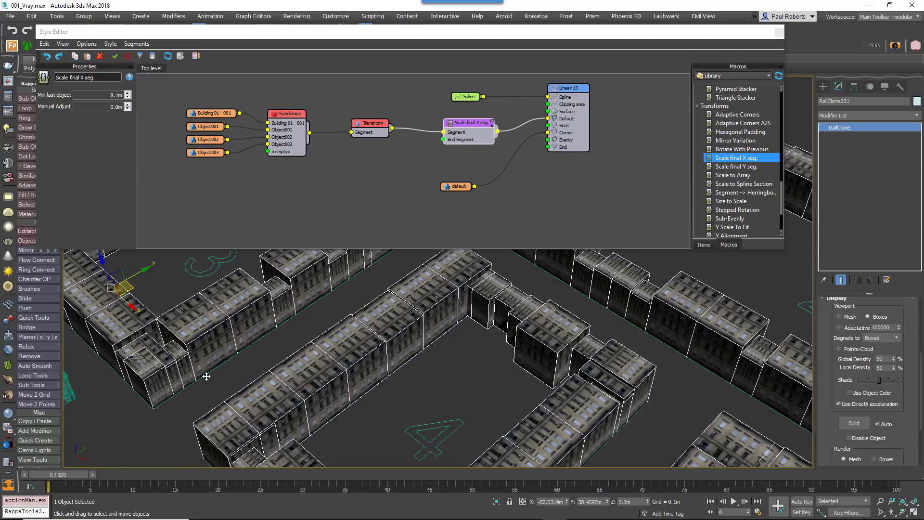
pyautogui.scroll(5, 202, 337)
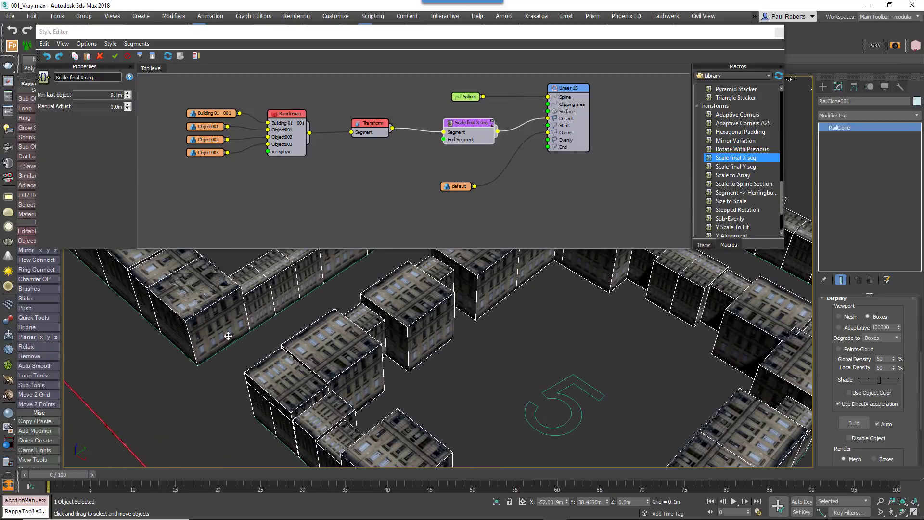
pyautogui.moveTo(228, 336); pyautogui.dragTo(322, 414, button='middle')
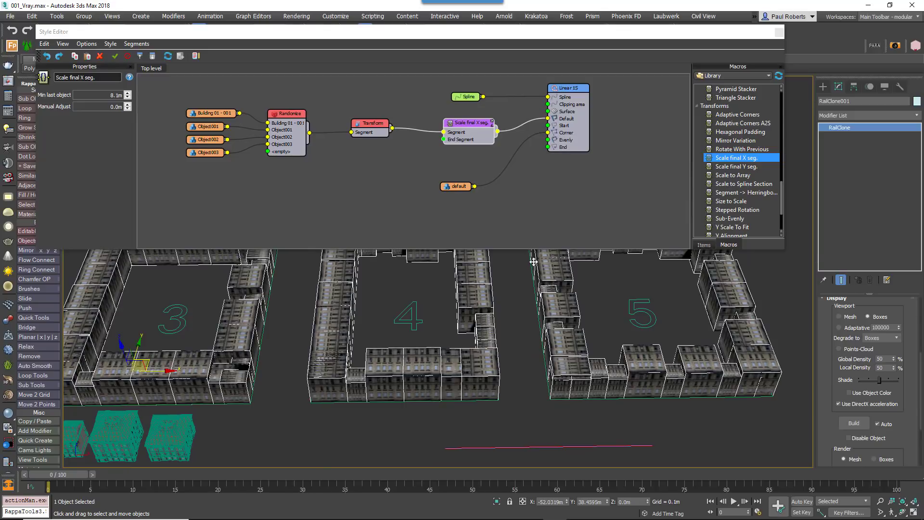
# - Add a Selector operator, wire the four building segments into it, and export its Index parameter as an input
pyautogui.click(703, 245)
pyautogui.moveTo(725, 211); pyautogui.dragTo(286, 180)
pyautogui.moveTo(244, 209); pyautogui.dragTo(286, 183)
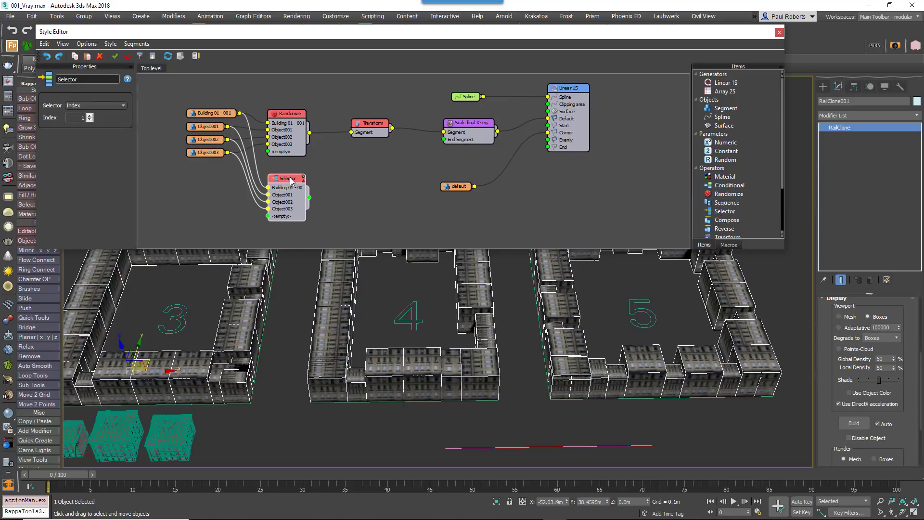
pyautogui.rightClick(290, 177)
pyautogui.click(324, 278)
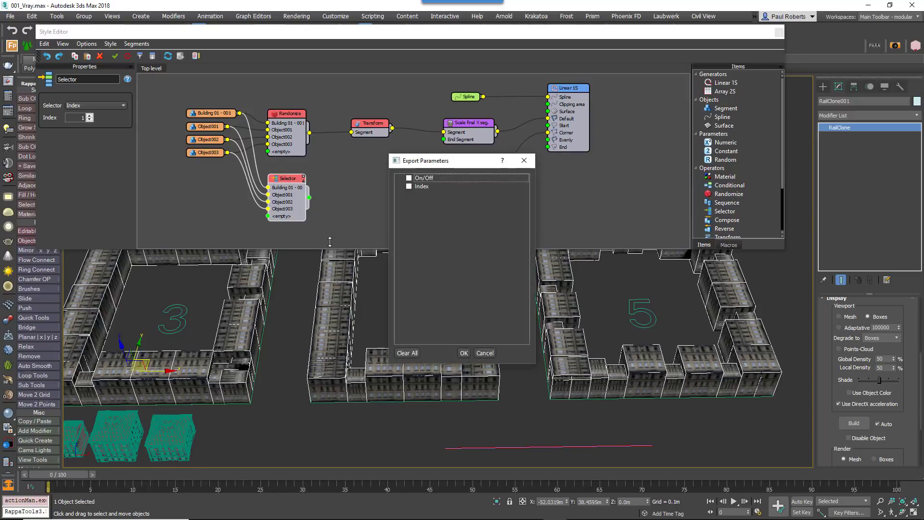
pyautogui.click(463, 353)
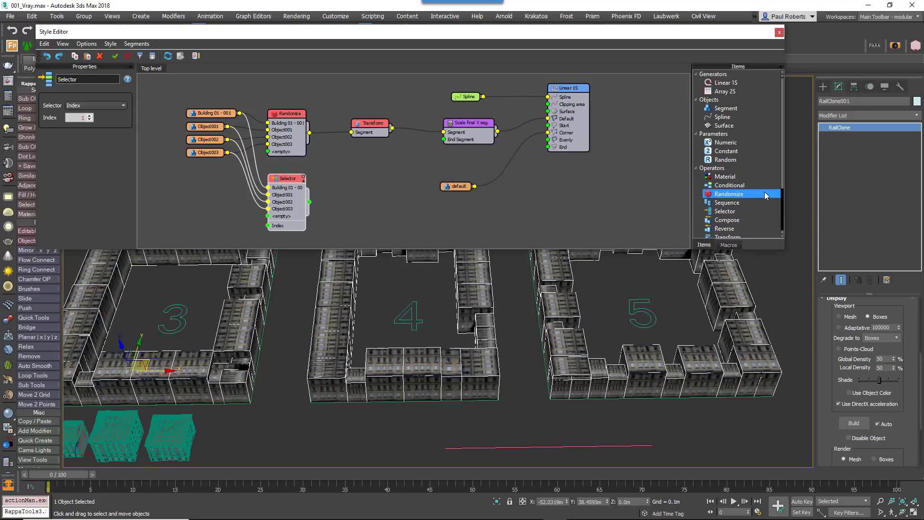
# - Add a Random parameter to the Selector's Index input with range 1 to 4, generated on X Spline Section
pyautogui.moveTo(725, 159); pyautogui.dragTo(268, 225)
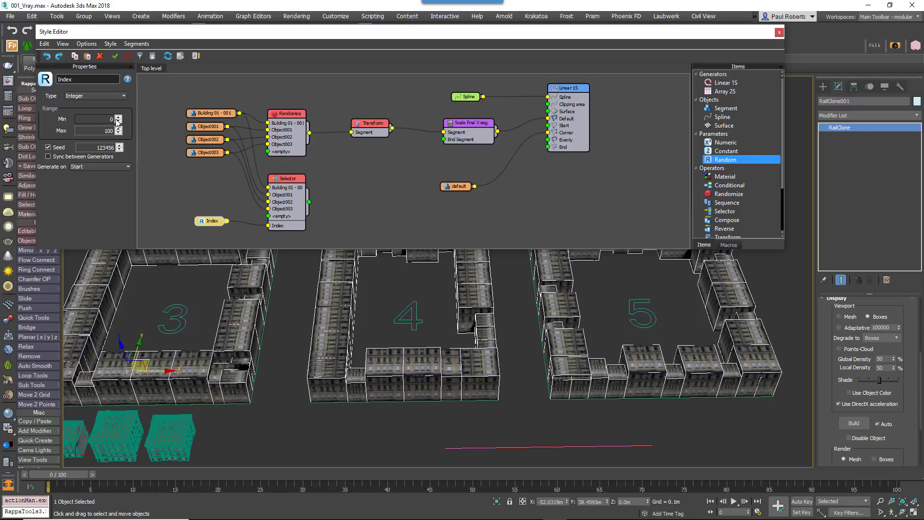
pyautogui.press('Tab')
pyautogui.write('4')
pyautogui.click(104, 166)
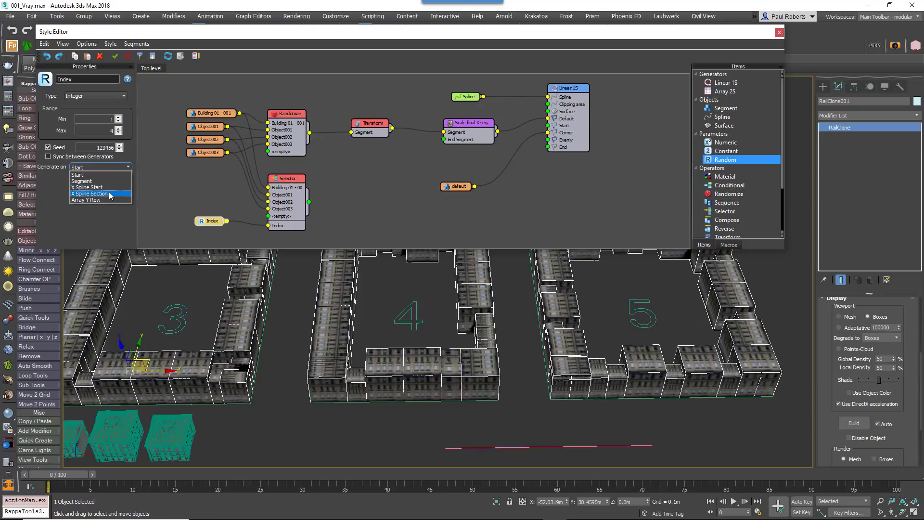
pyautogui.click(96, 192)
# - Add a Transform operator after the Selector and enable its Alignment with Y set to Bottom
pyautogui.scroll(-2, 737, 192)
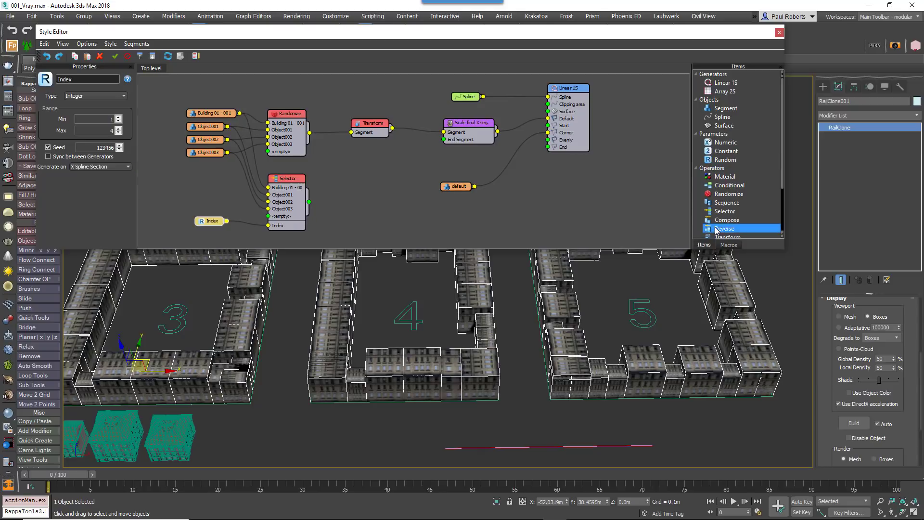
pyautogui.moveTo(728, 212); pyautogui.dragTo(311, 207)
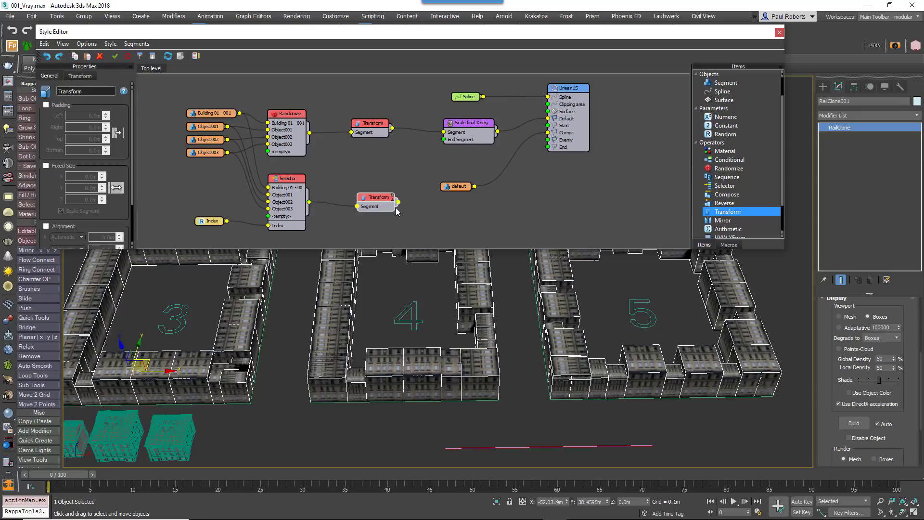
pyautogui.moveTo(378, 208); pyautogui.dragTo(375, 205)
pyautogui.click(64, 165)
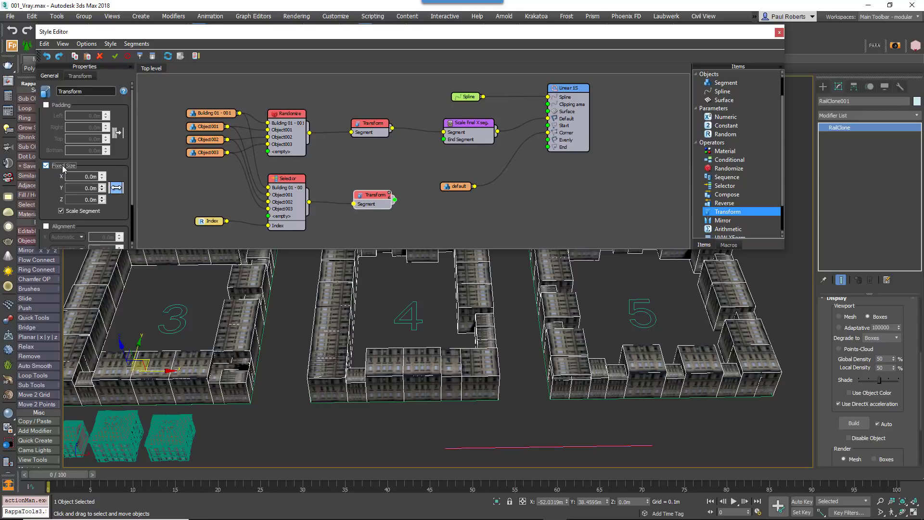
pyautogui.click(64, 166)
pyautogui.scroll(-2, 120, 193)
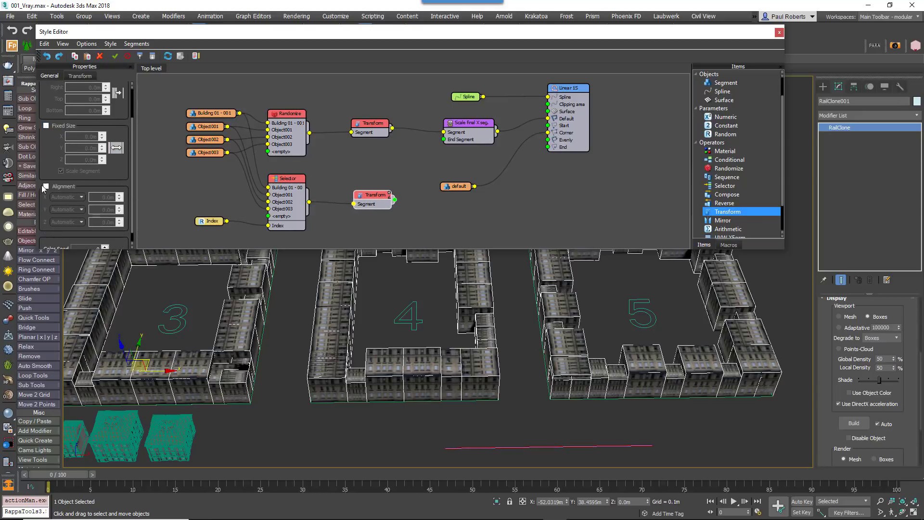
pyautogui.click(46, 186)
pyautogui.click(70, 212)
pyautogui.click(65, 231)
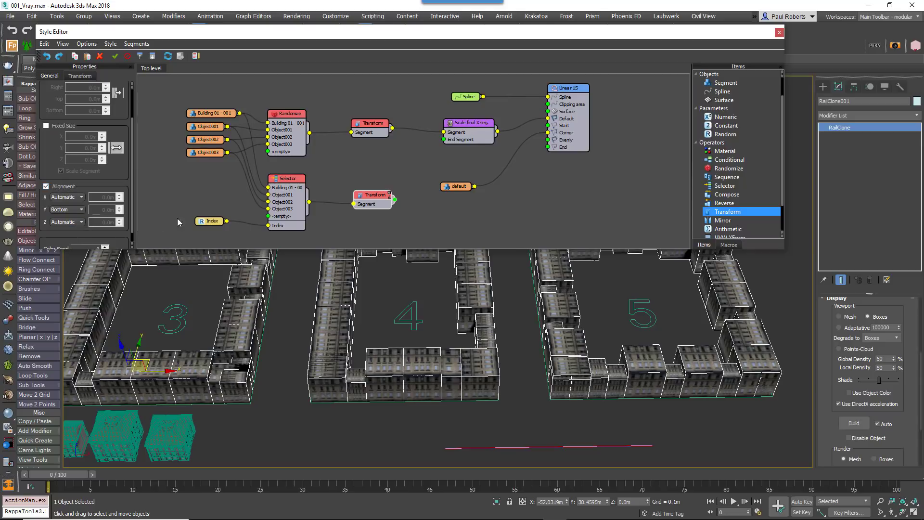
pyautogui.moveTo(385, 195); pyautogui.dragTo(381, 192)
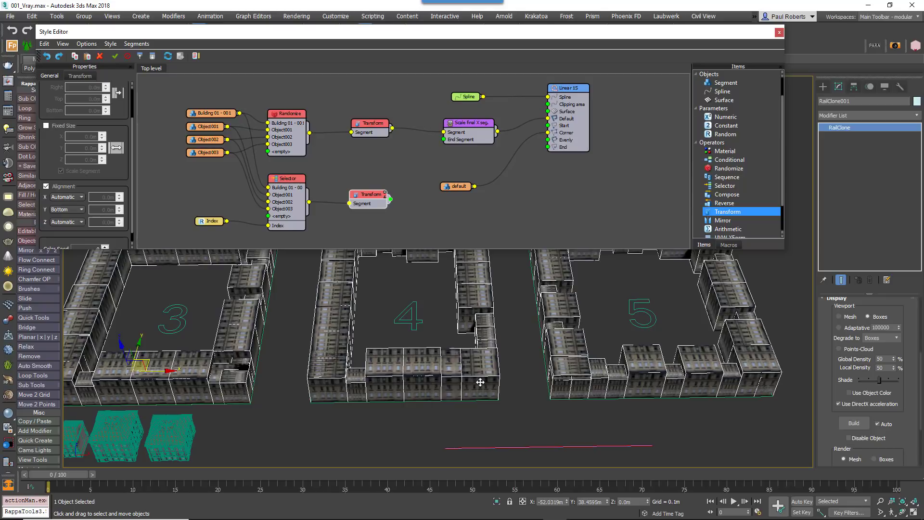
# - Add a Compose operator to the generator's Corner input and feed it the Selector's Transform and the default segment
pyautogui.moveTo(314, 403); pyautogui.dragTo(416, 402, button='middle')
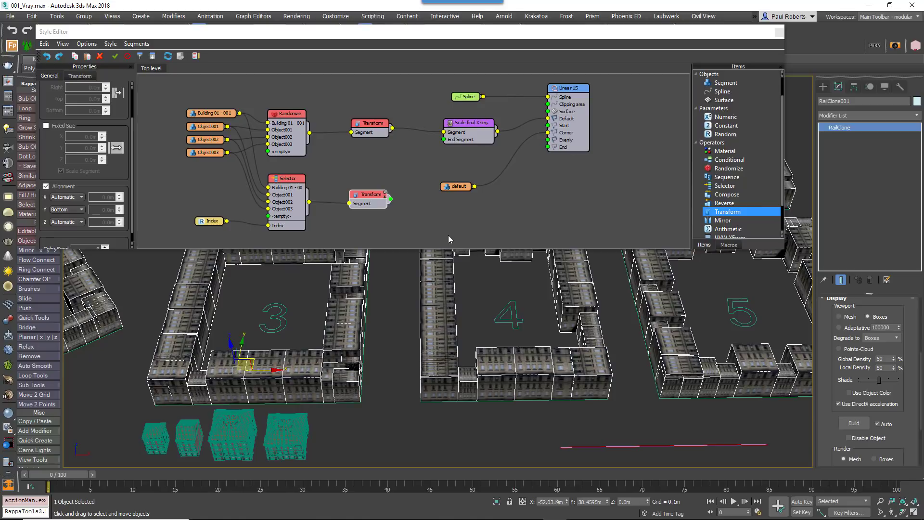
pyautogui.moveTo(447, 37); pyautogui.dragTo(445, 21)
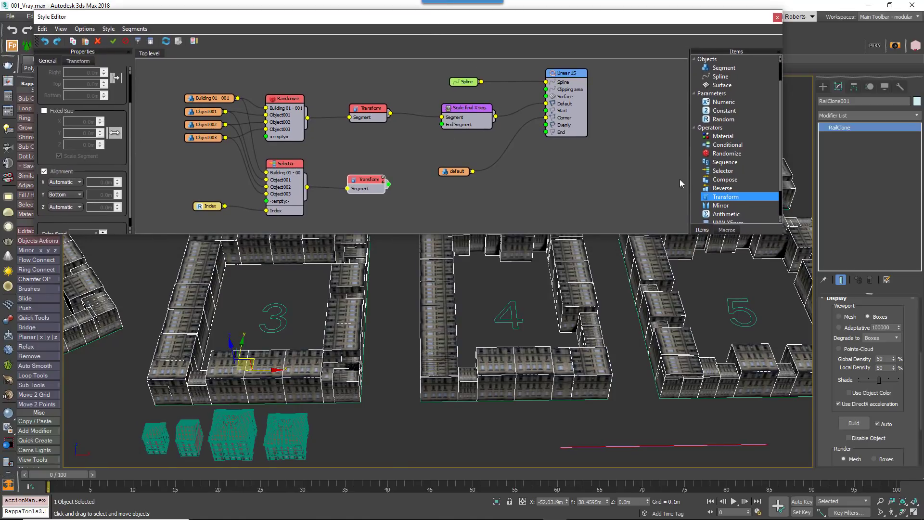
pyautogui.moveTo(725, 179); pyautogui.dragTo(546, 104)
pyautogui.moveTo(455, 171); pyautogui.dragTo(443, 154)
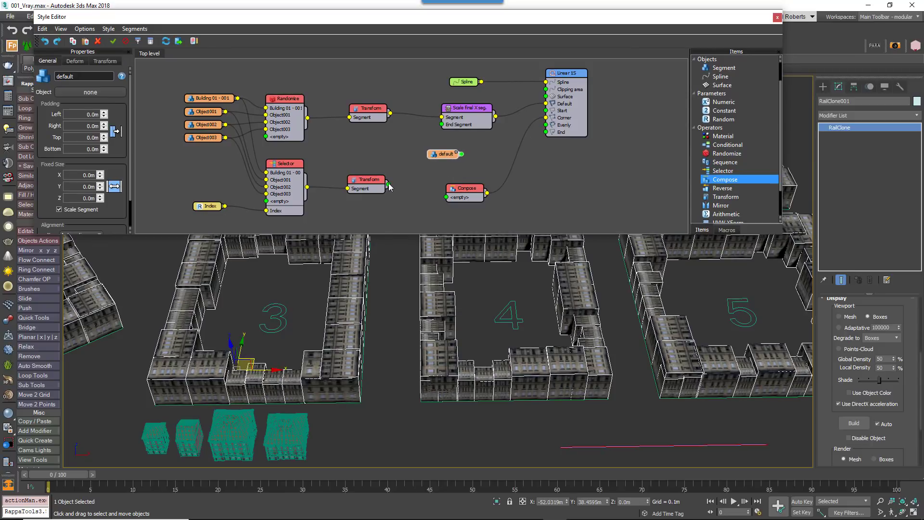
pyautogui.moveTo(439, 196)
pyautogui.mouseDown()
pyautogui.moveTo(468, 166)
pyautogui.moveTo(368, 152)
pyautogui.moveTo(450, 183)
pyautogui.mouseUp()
pyautogui.moveTo(382, 151); pyautogui.dragTo(366, 157)
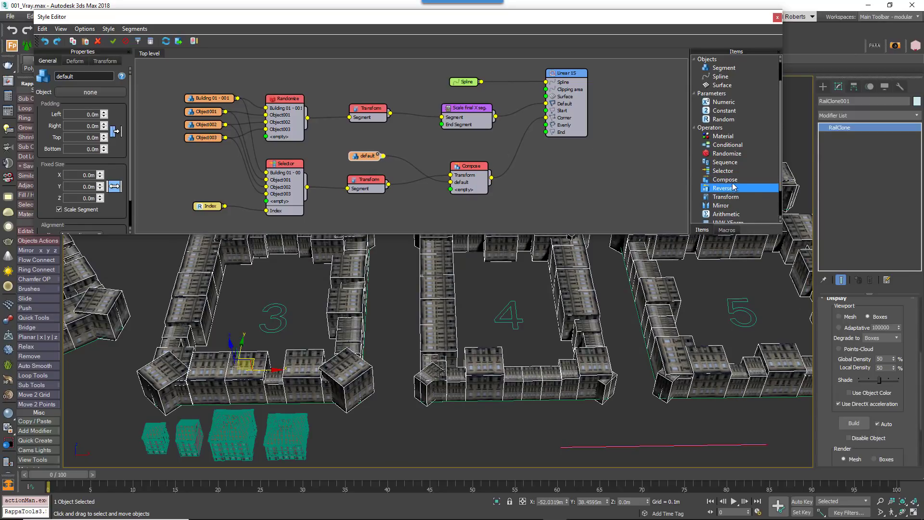
# - Add another Transform operator fed by the default segment and connect it to the Compose operator's third input
pyautogui.scroll(-2, 742, 190)
pyautogui.moveTo(730, 163); pyautogui.dragTo(418, 206)
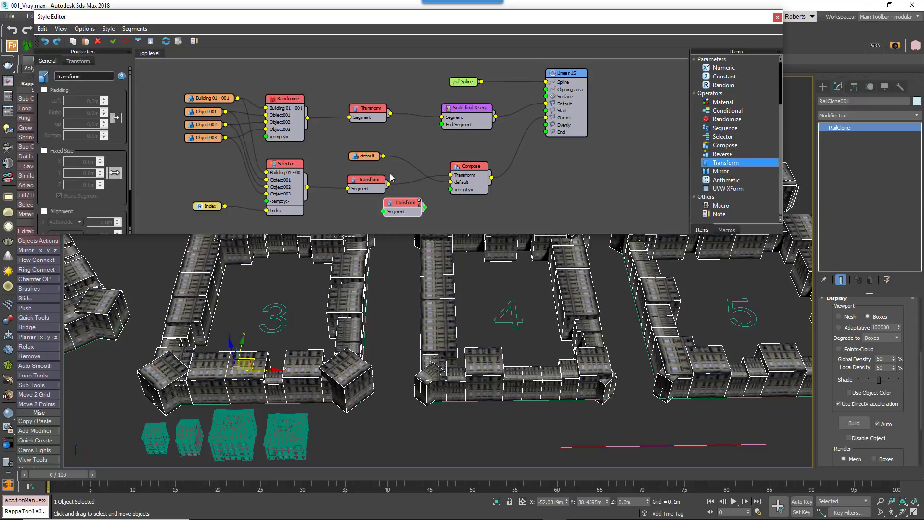
pyautogui.rightClick(385, 205)
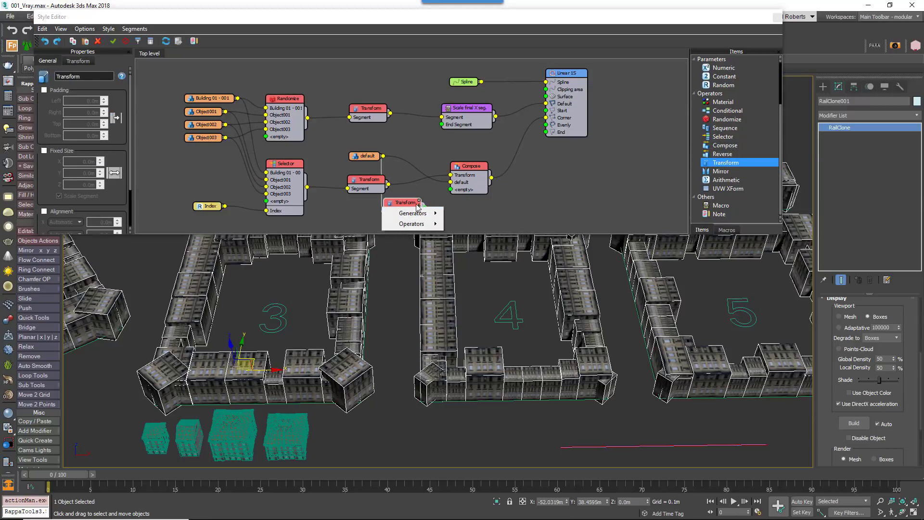
pyautogui.click(407, 203)
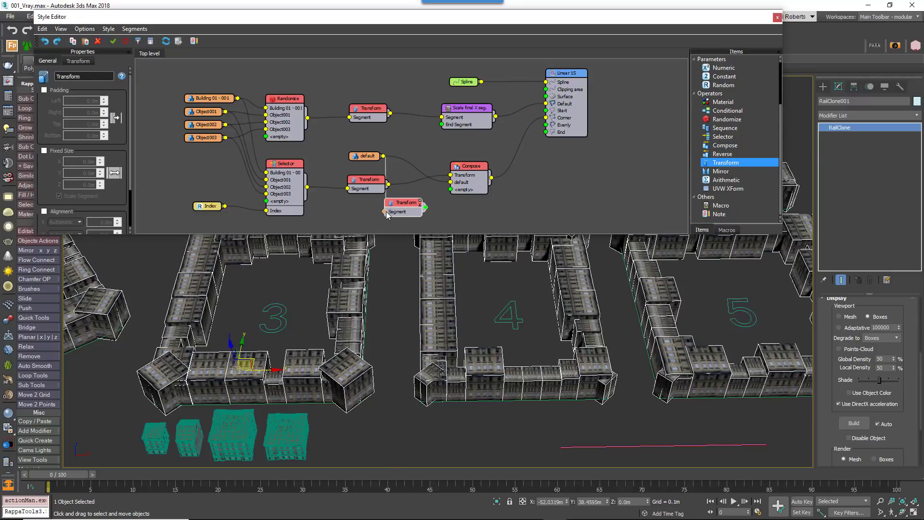
pyautogui.moveTo(425, 207); pyautogui.dragTo(521, 159)
pyautogui.moveTo(395, 202); pyautogui.dragTo(433, 194)
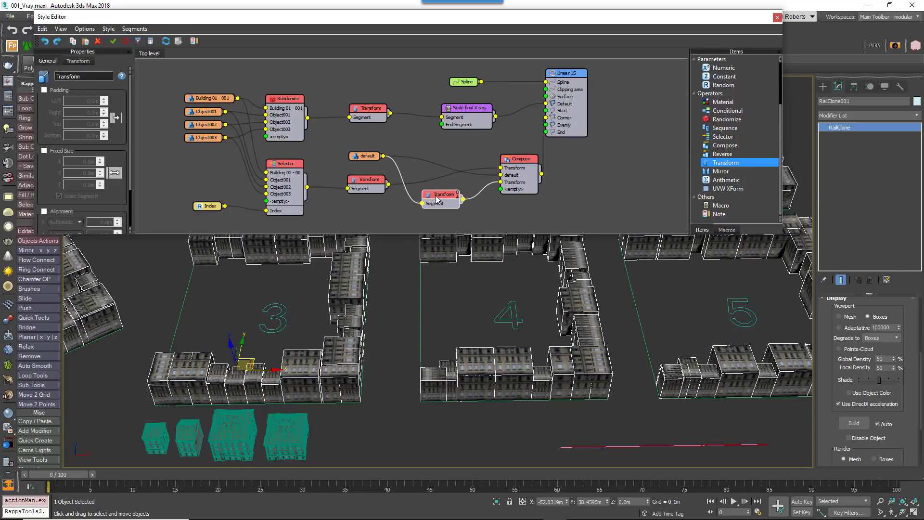
# - Export the X Fixed Size parameter of the default segment's Transform operator as an input
pyautogui.rightClick(436, 196)
pyautogui.click(499, 298)
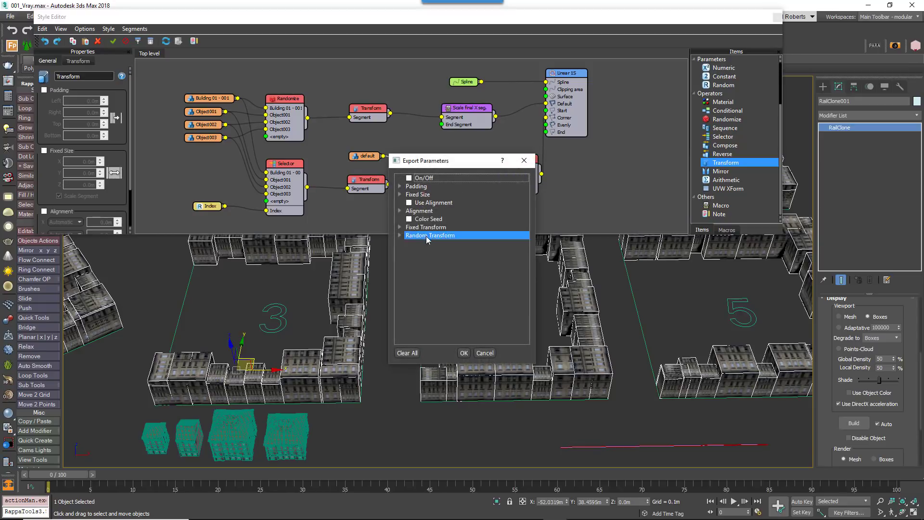
pyautogui.click(399, 194)
pyautogui.click(410, 210)
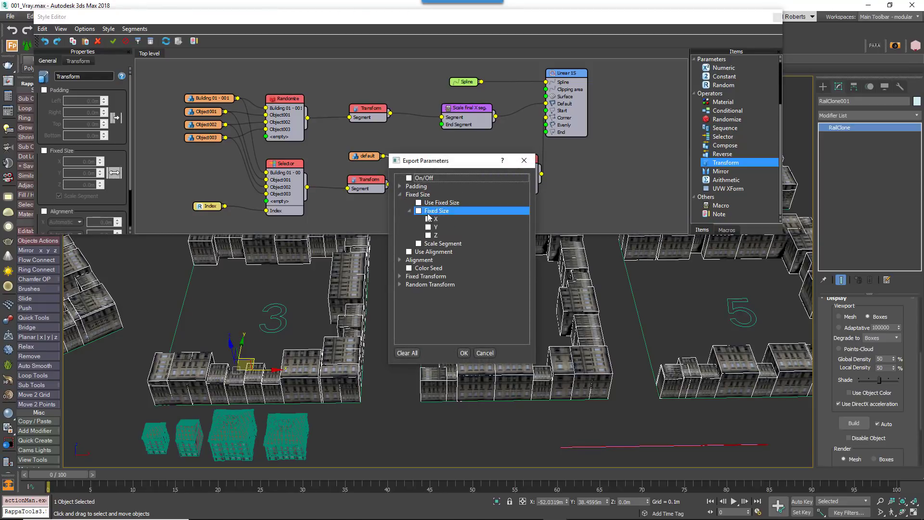
pyautogui.click(428, 219)
pyautogui.click(438, 284)
pyautogui.click(463, 352)
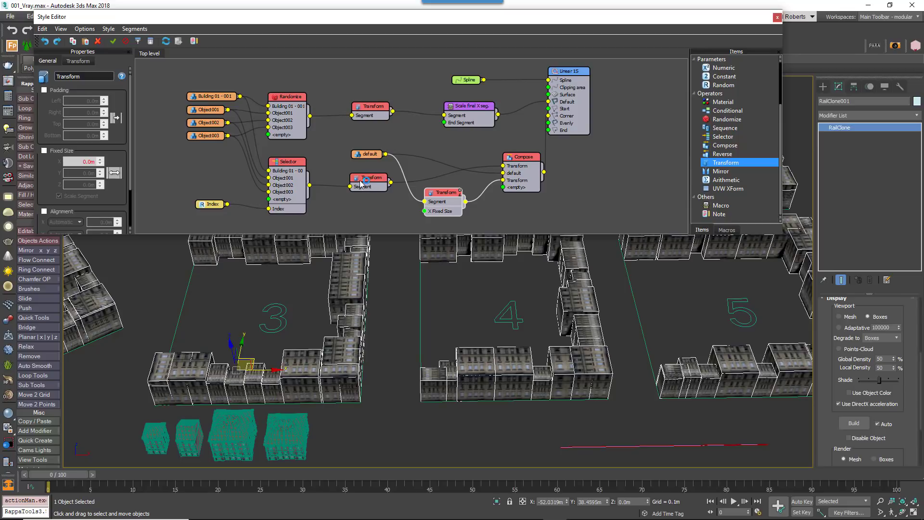
# - Export the Selector's Y Size attribute and wire it to the X Fixed Size input of the default segment's Transform
pyautogui.rightClick(287, 162)
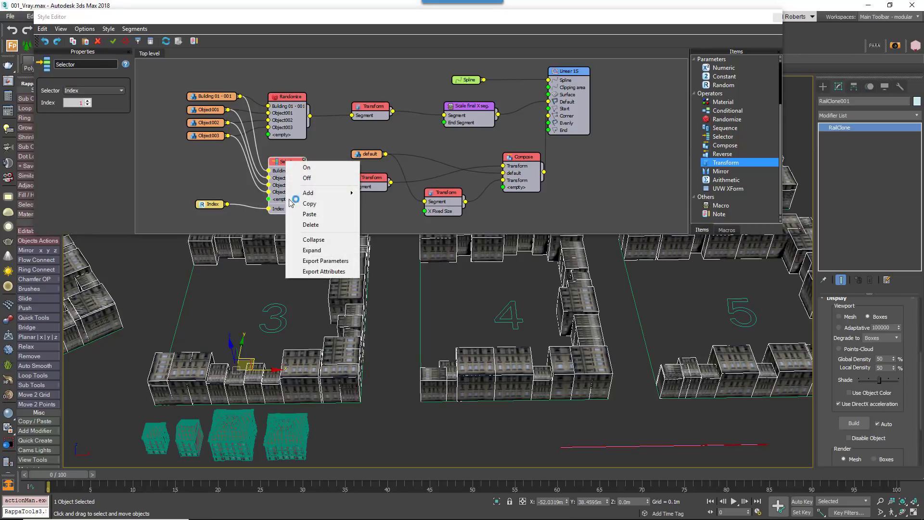
pyautogui.click(323, 271)
pyautogui.click(415, 179)
pyautogui.doubleClick(416, 178)
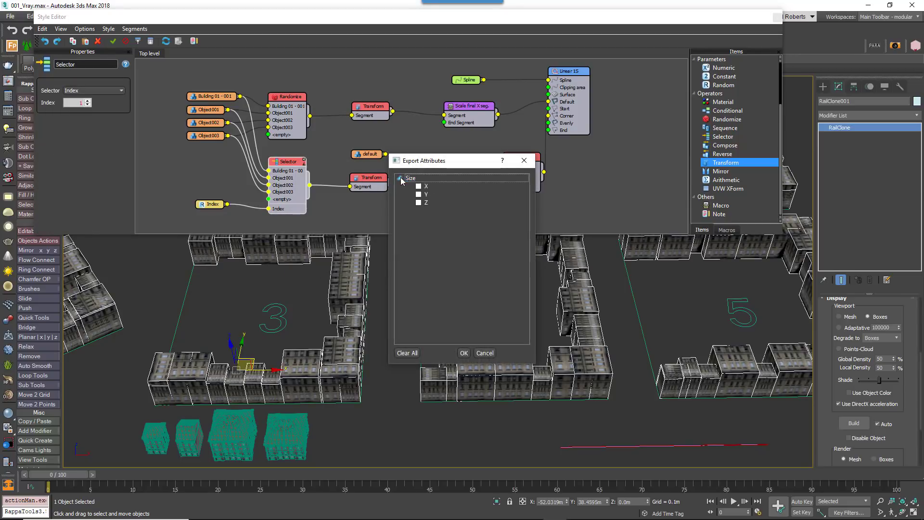
pyautogui.click(418, 194)
pyautogui.click(464, 353)
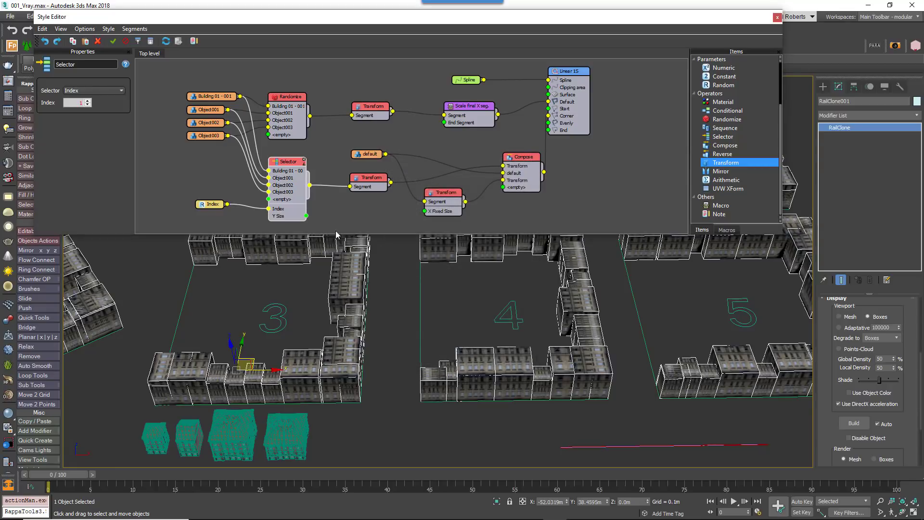
pyautogui.moveTo(306, 215); pyautogui.dragTo(445, 193)
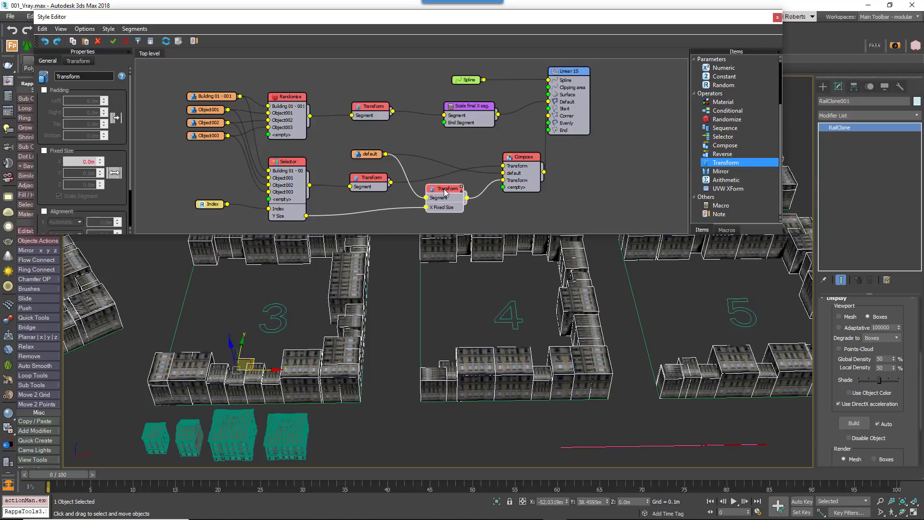
# - Enable Fixed Size on the default segment's Transform and connect the Selector's output to the Scale final X seg macro's End Segment
pyautogui.moveTo(566, 75); pyautogui.dragTo(593, 82)
pyautogui.moveTo(523, 157); pyautogui.dragTo(522, 155)
pyautogui.moveTo(448, 189); pyautogui.dragTo(447, 191)
pyautogui.click(45, 152)
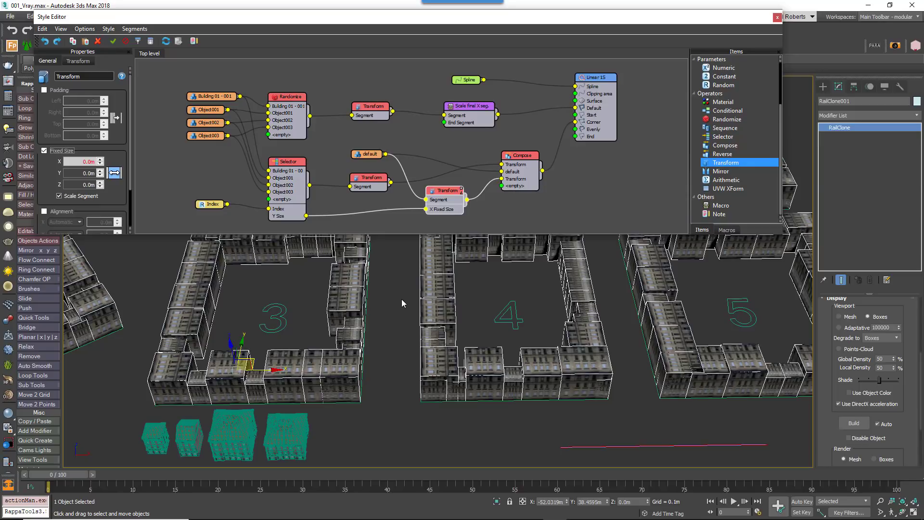
pyautogui.click(205, 224)
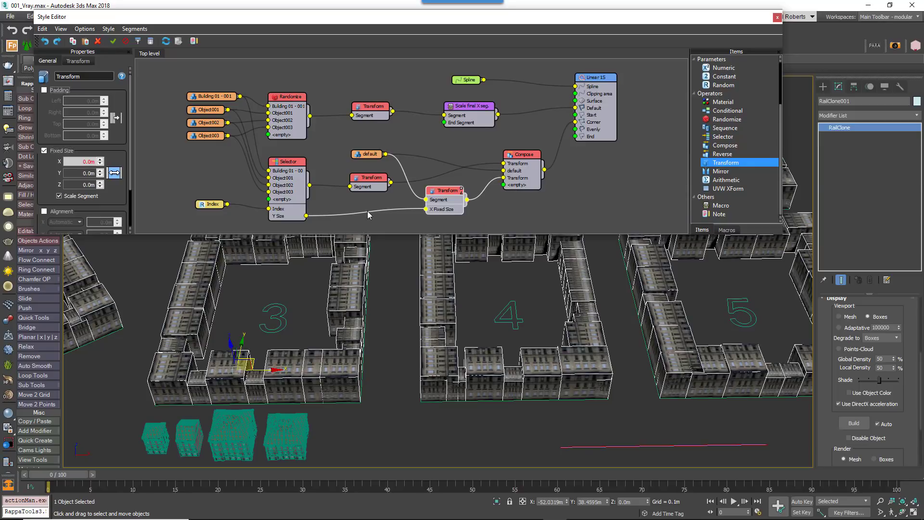
pyautogui.moveTo(309, 185); pyautogui.dragTo(444, 123)
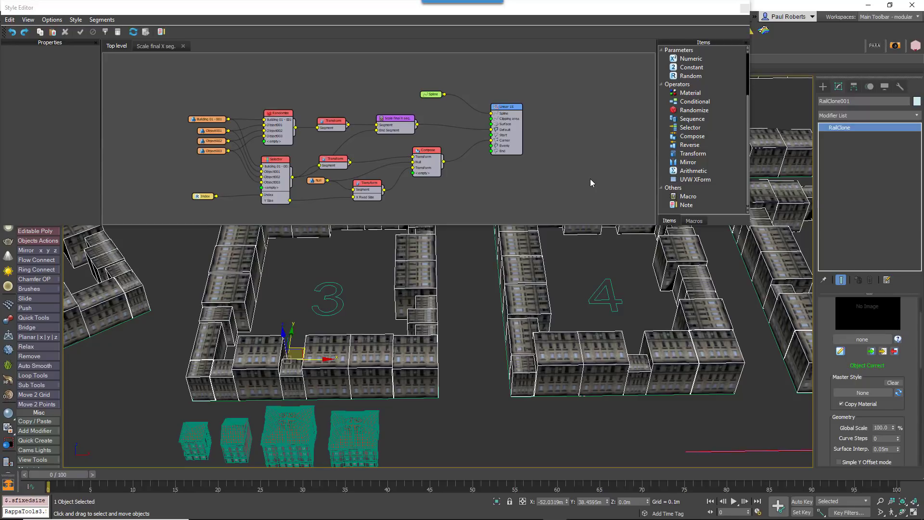
# - Export the generator's Limit by ID and Limit Mat.ID parameters as inputs
pyautogui.click(511, 142)
pyautogui.rightClick(511, 142)
pyautogui.click(561, 240)
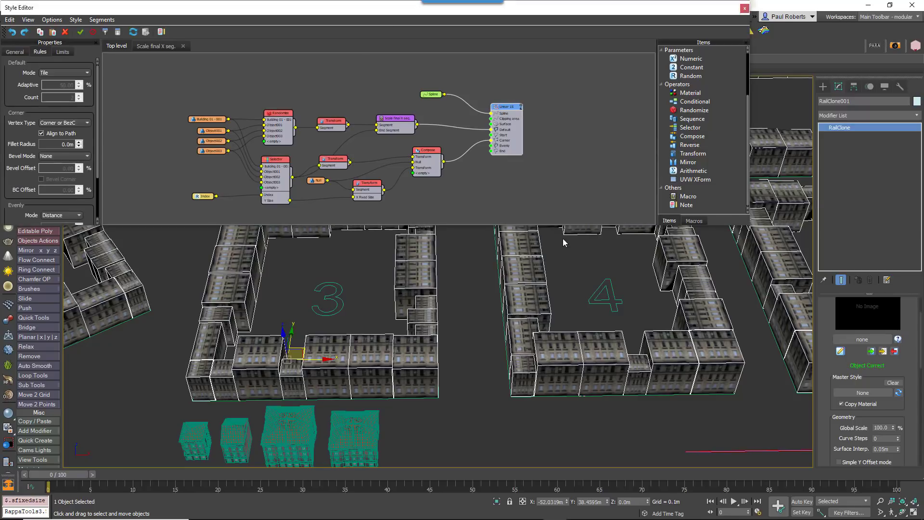
pyautogui.click(399, 236)
pyautogui.click(418, 244)
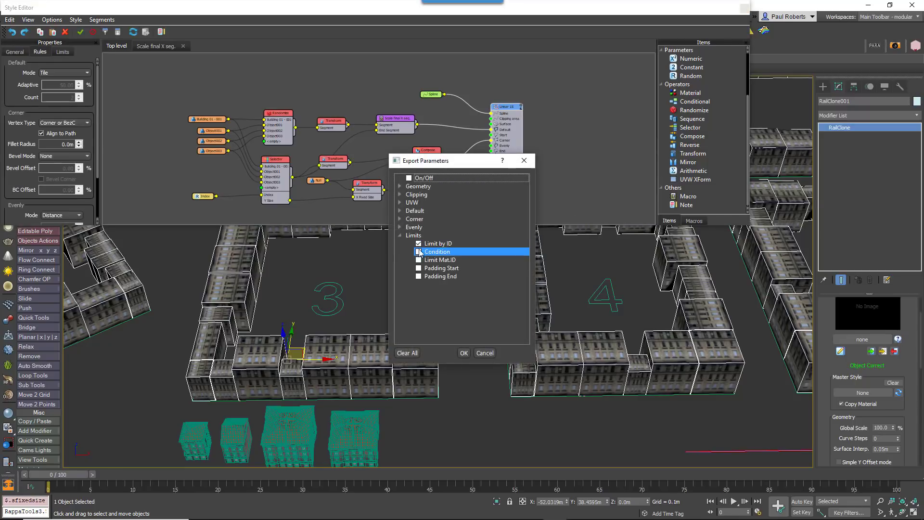
pyautogui.click(419, 260)
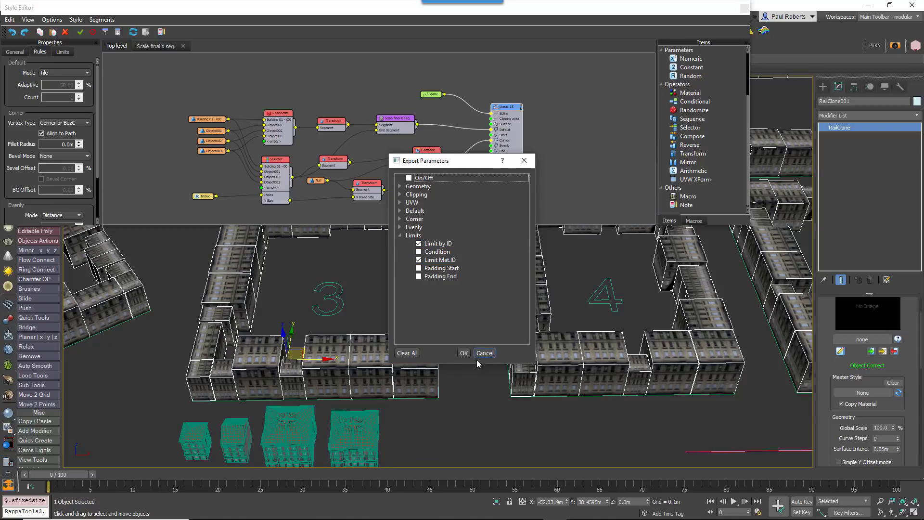
pyautogui.click(463, 353)
# - Add Numeric parameters for the Limit by ID and Limit Mat.ID inputs, setting Limit by ID to Boolean and leaving Limit Mat.ID an Integer
pyautogui.moveTo(691, 59); pyautogui.dragTo(491, 158)
pyautogui.moveTo(691, 58); pyautogui.dragTo(502, 166)
pyautogui.click(461, 184)
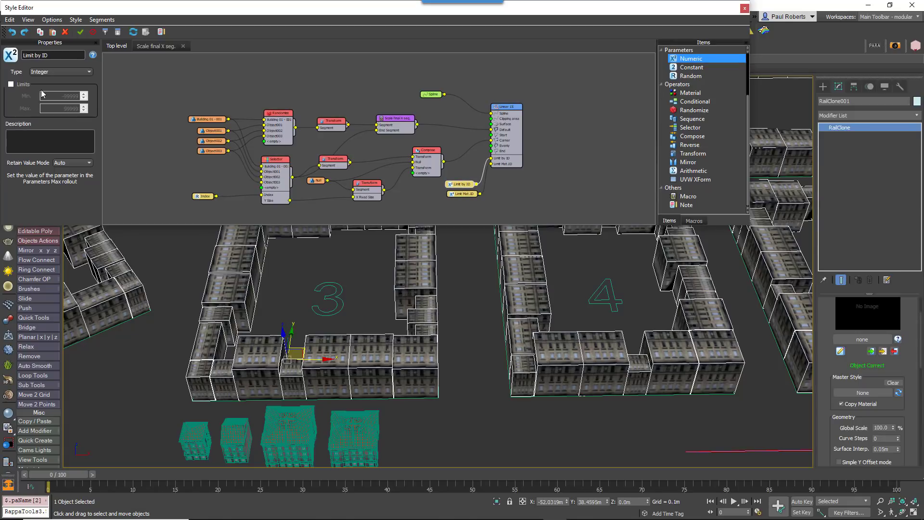
pyautogui.click(60, 72)
pyautogui.click(40, 80)
pyautogui.click(453, 194)
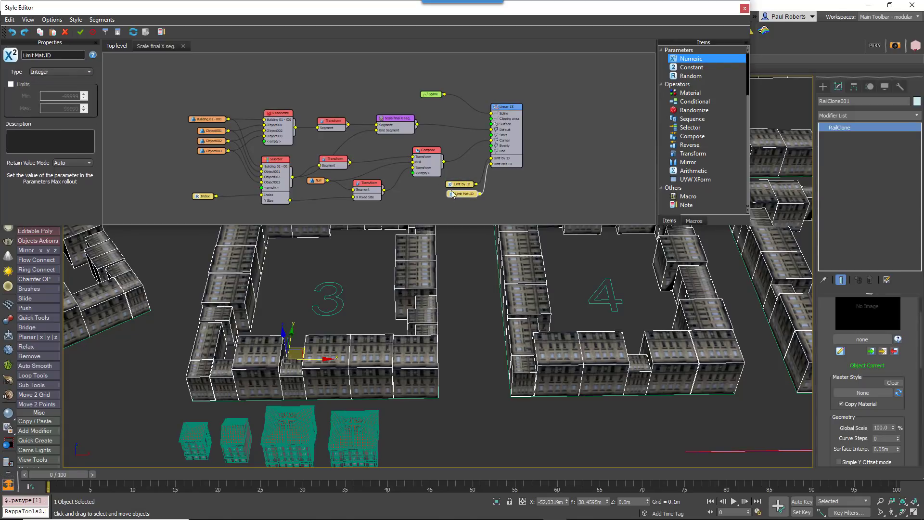
# - Enable Limit by ID on the RailClone object and set its Limit Mat.ID value to 1
pyautogui.scroll(-5, 825, 366)
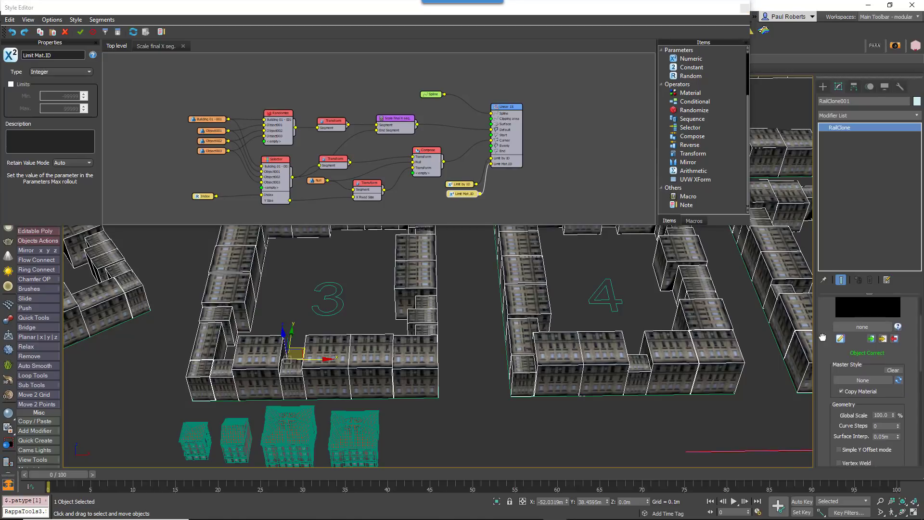
pyautogui.click(833, 354)
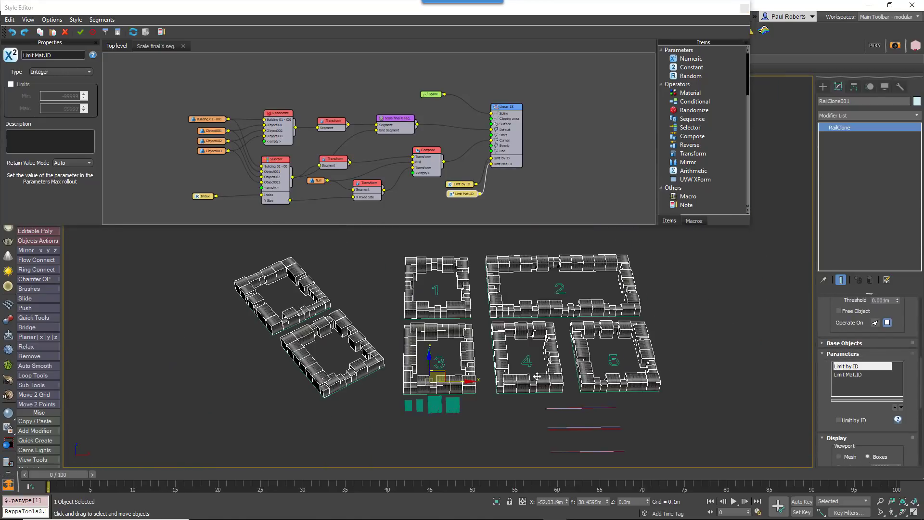
pyautogui.press('z')
pyautogui.click(864, 421)
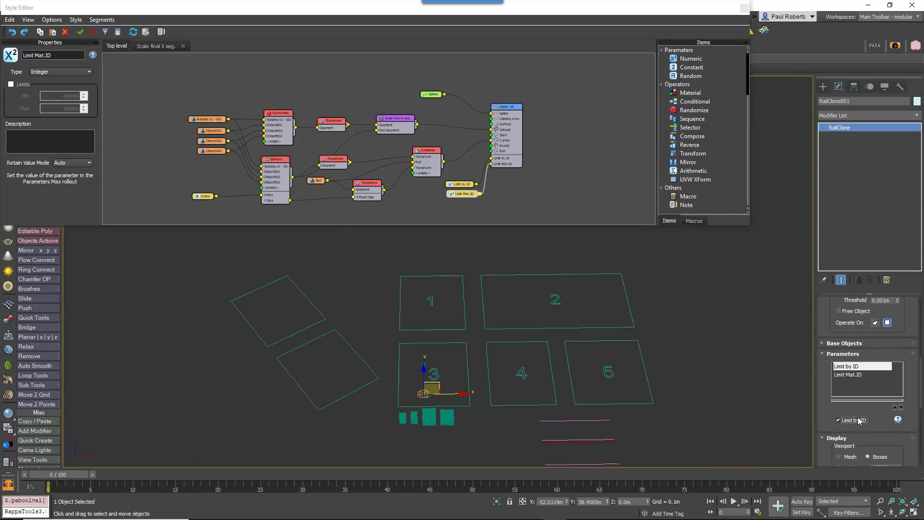
pyautogui.click(855, 375)
pyautogui.click(883, 418)
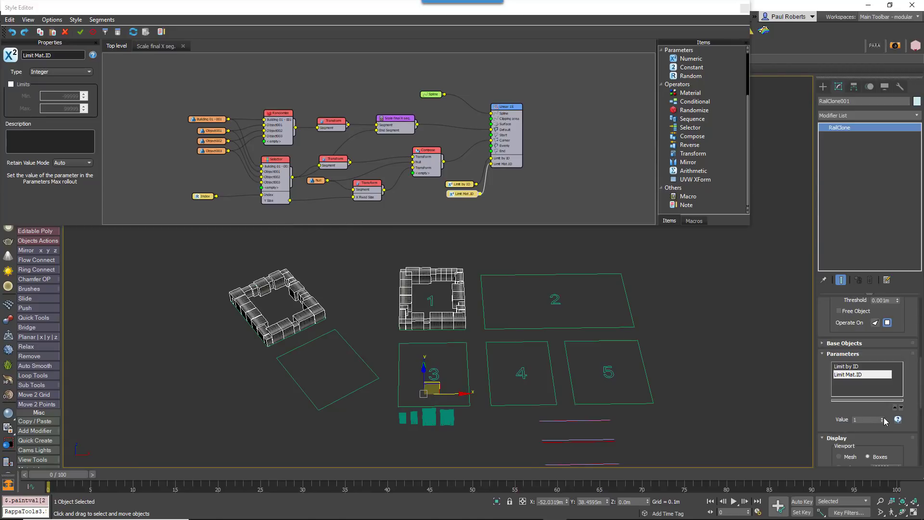
pyautogui.click(883, 418)
pyautogui.click(884, 418)
pyautogui.click(884, 417)
pyautogui.click(883, 418)
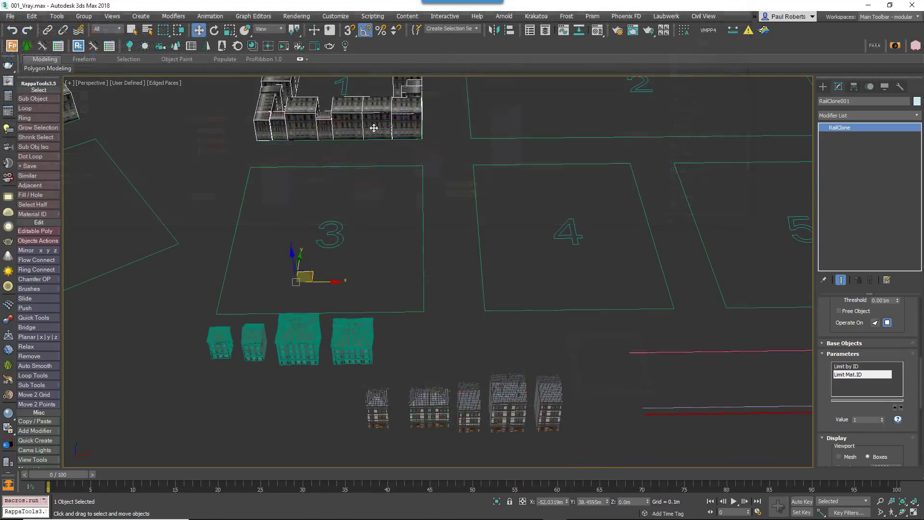
# - Duplicate the RailClone object and set the duplicate's Limit Mat.ID value to 2
pyautogui.hotkey('ctrl', 'v')
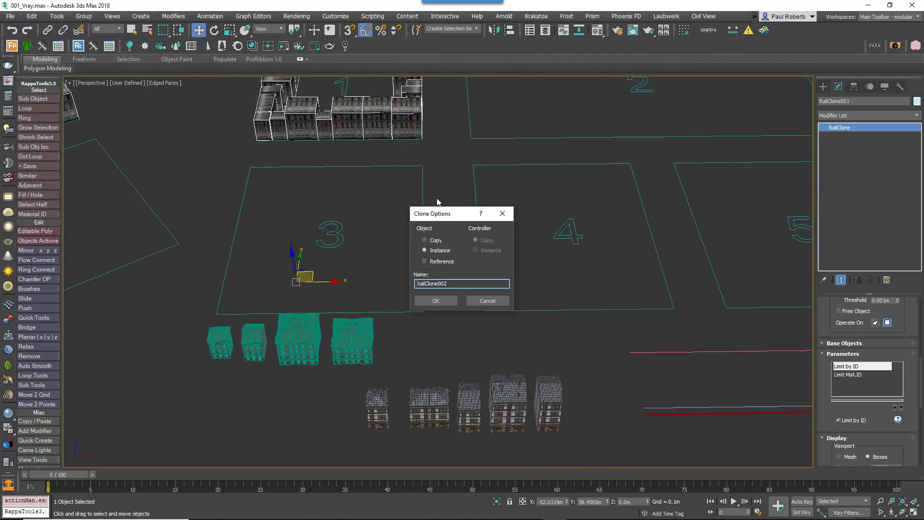
pyautogui.click(435, 301)
pyautogui.click(847, 375)
pyautogui.click(883, 417)
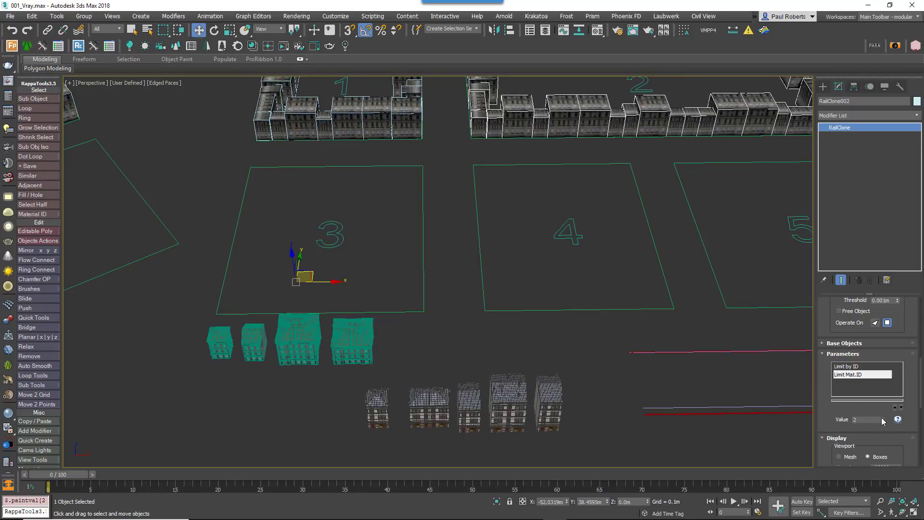
# - Edit the duplicate's style and replace its first two building segments with Building2 - 001 and Building2_002
pyautogui.scroll(1, 832, 359)
pyautogui.scroll(3, 832, 359)
pyautogui.click(841, 335)
pyautogui.click(264, 104)
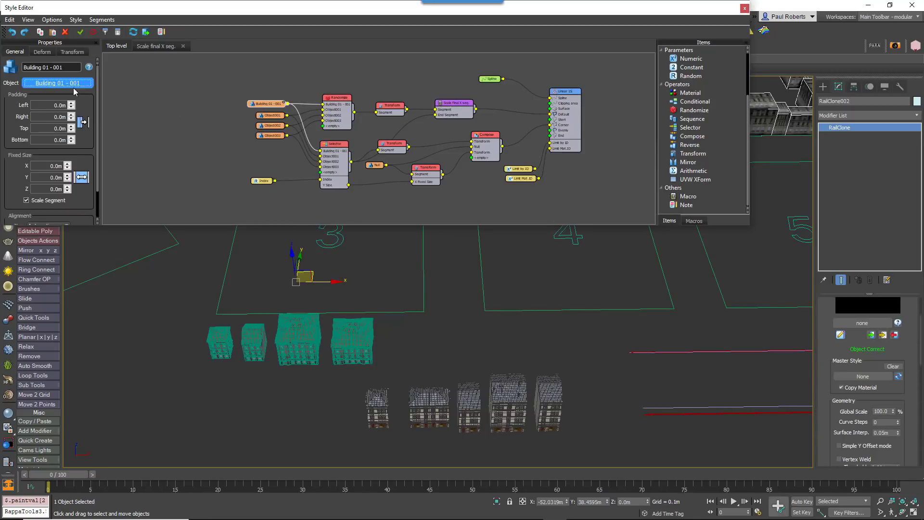
pyautogui.click(277, 117)
pyautogui.click(80, 83)
pyautogui.click(428, 407)
# - Replace the third and fourth building segments with the third and fifth Building2 models, and close the style
pyautogui.click(273, 126)
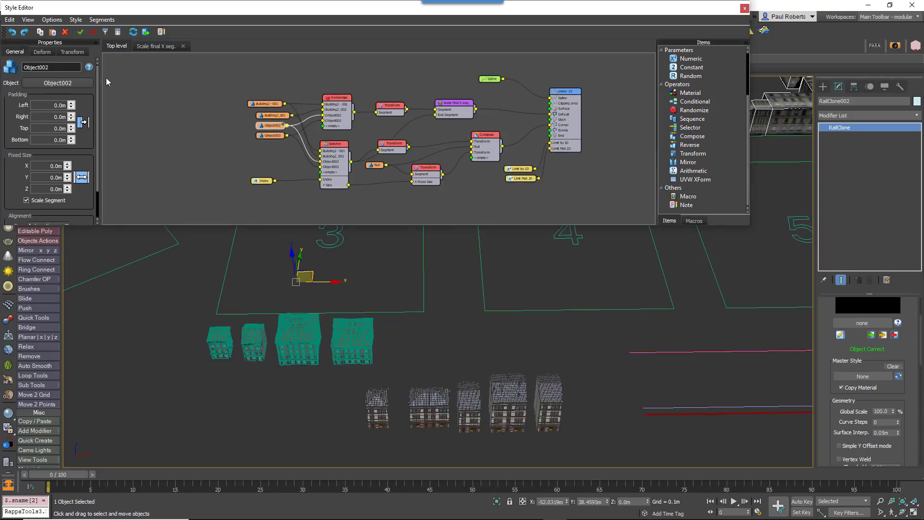
pyautogui.click(80, 82)
pyautogui.click(464, 407)
pyautogui.click(272, 135)
pyautogui.click(79, 83)
pyautogui.click(554, 402)
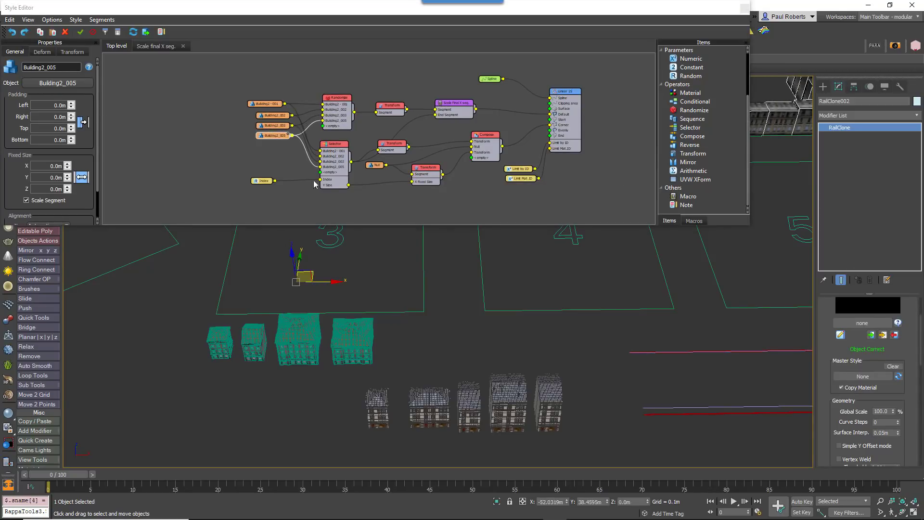
pyautogui.moveTo(279, 151); pyautogui.dragTo(259, 103)
pyautogui.click(744, 8)
pyautogui.scroll(-4, 631, 274)
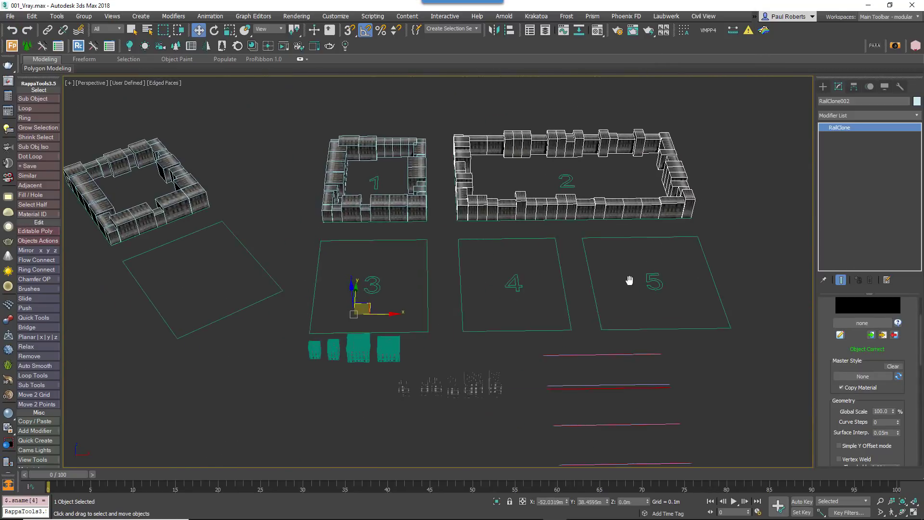
# - Sample the Building2 models' material and assign it to the RailClone object on block 2
pyautogui.press('m')
pyautogui.click(73, 138)
pyautogui.click(75, 253)
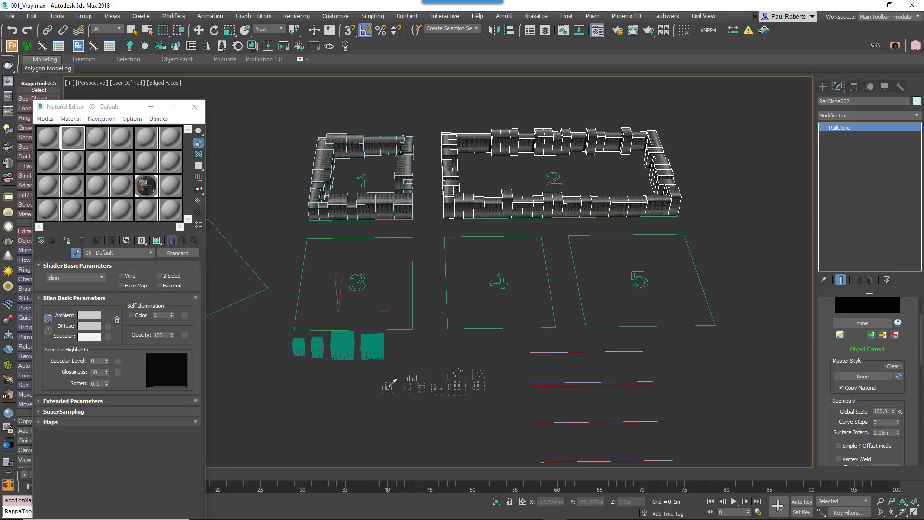
pyautogui.click(396, 215)
pyautogui.moveTo(72, 139); pyautogui.dragTo(451, 207)
pyautogui.click(195, 107)
# - Inspect the Limit by ID and Limit Mat.ID parameters of the RailClone objects on blocks 1 and 2
pyautogui.keyDown('alt'); pyautogui.moveTo(445, 227); pyautogui.dragTo(352, 245, button='middle'); pyautogui.keyUp('alt')
pyautogui.click(389, 195)
pyautogui.moveTo(822, 412); pyautogui.dragTo(822, 361)
pyautogui.click(848, 330)
pyautogui.click(882, 374)
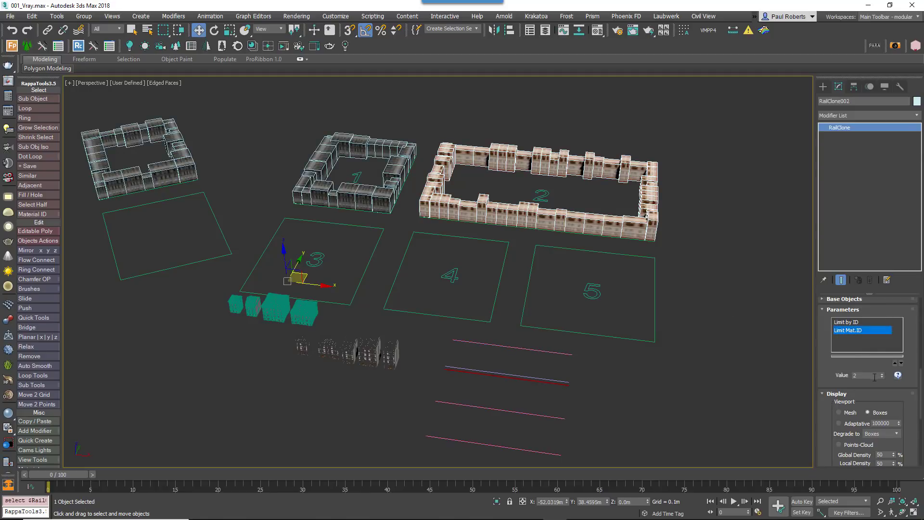
pyautogui.click(849, 322)
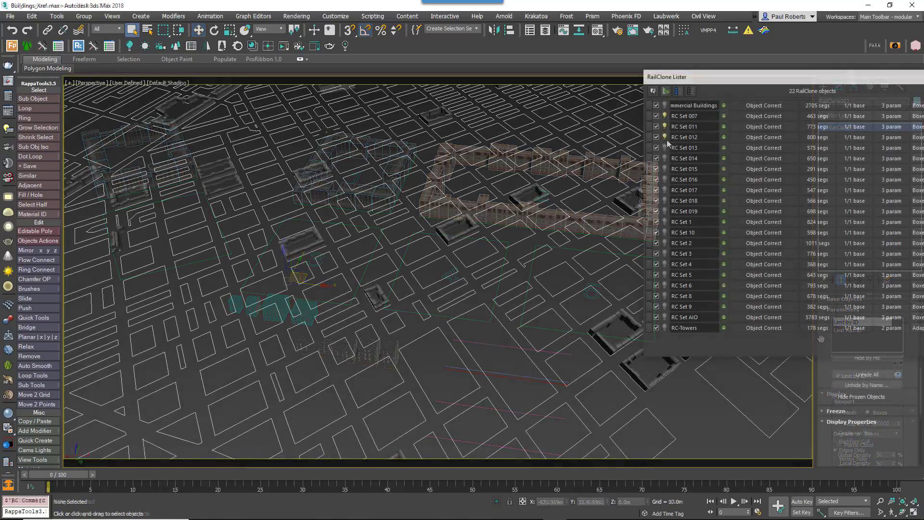
# - In the Buildings_Xref.max scene, unhide the RailClone objects from RC Set 013 through RC Set AIO using the RailClone Lister
pyautogui.click(665, 148)
pyautogui.click(665, 159)
pyautogui.click(665, 169)
pyautogui.click(666, 180)
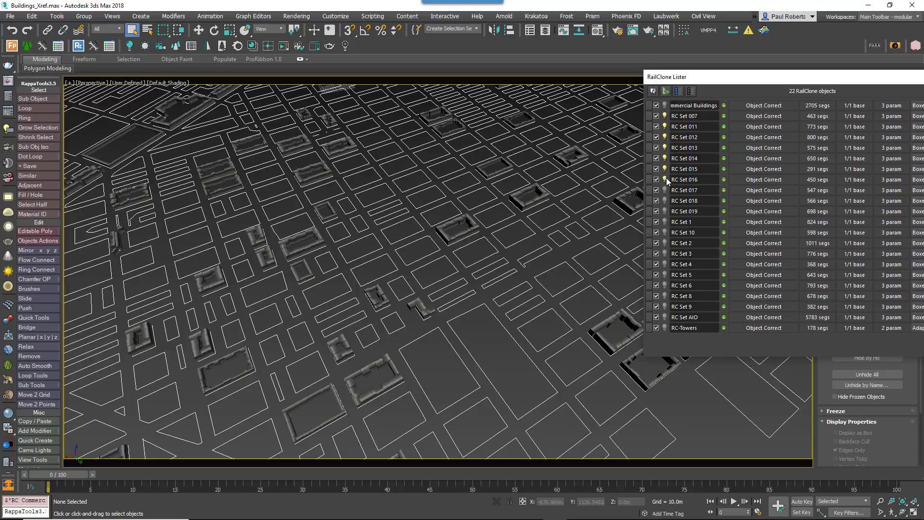
pyautogui.click(665, 191)
pyautogui.click(665, 201)
pyautogui.click(665, 211)
pyautogui.click(665, 222)
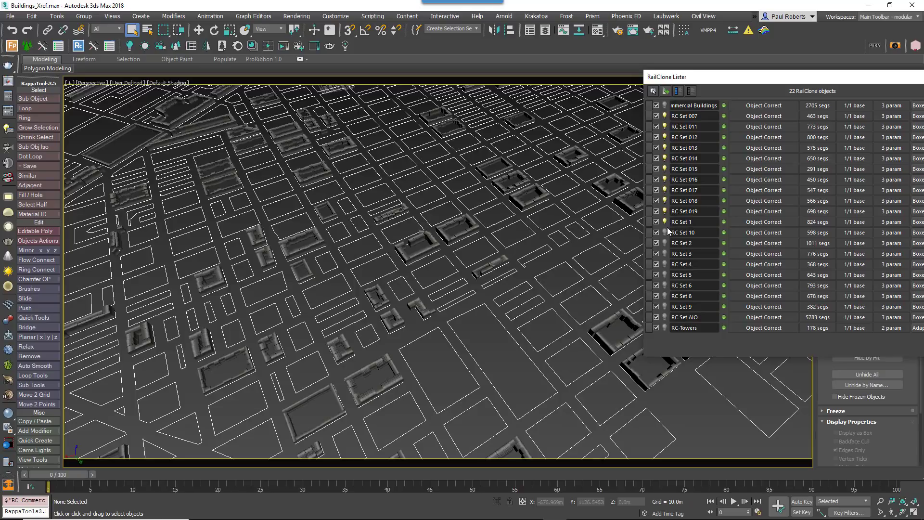
pyautogui.click(666, 233)
pyautogui.click(666, 243)
pyautogui.click(666, 254)
pyautogui.click(666, 264)
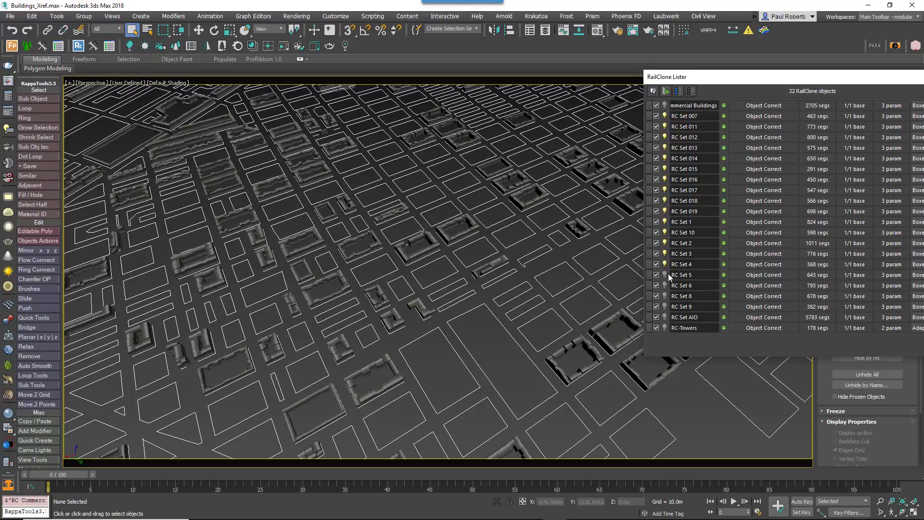
pyautogui.click(666, 275)
pyautogui.click(666, 285)
pyautogui.click(665, 296)
pyautogui.click(666, 307)
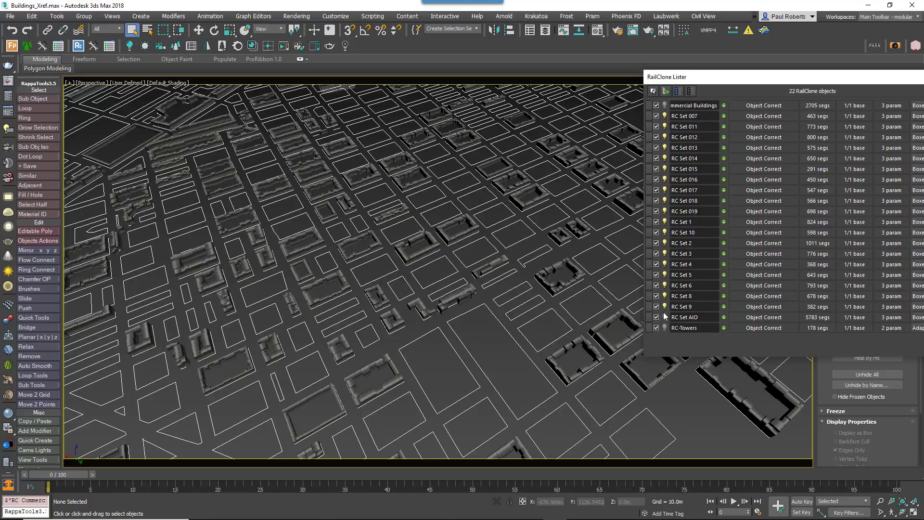
pyautogui.click(665, 317)
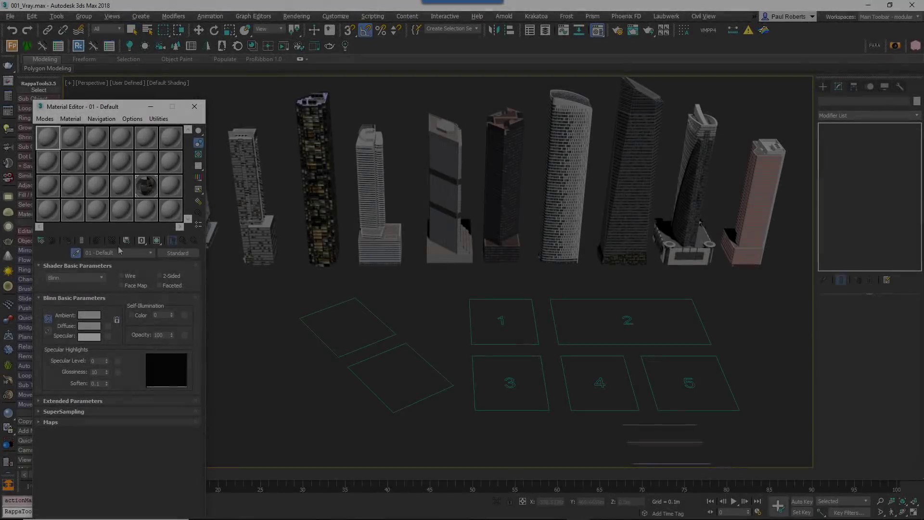
# - Sample a skyscraper's Multi/Sub-Object material and look through its sub-materials
pyautogui.click(235, 214)
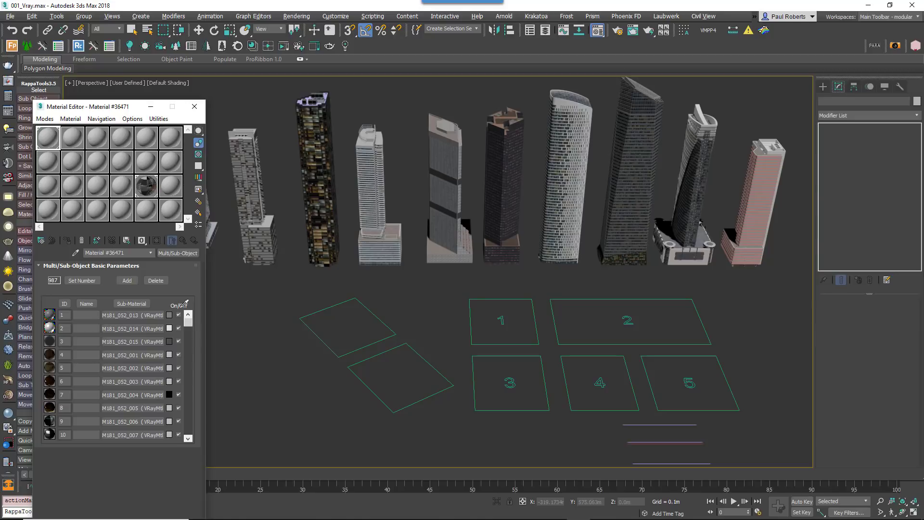
pyautogui.moveTo(188, 321); pyautogui.dragTo(189, 359)
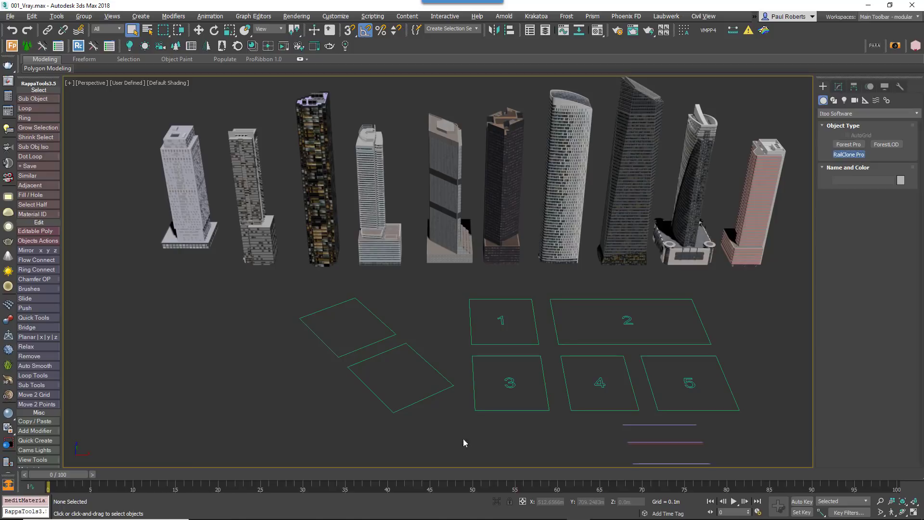
# - Create a new RailClone Pro object in front of the city-block splines and display its style settings
pyautogui.moveTo(436, 415); pyautogui.dragTo(450, 437)
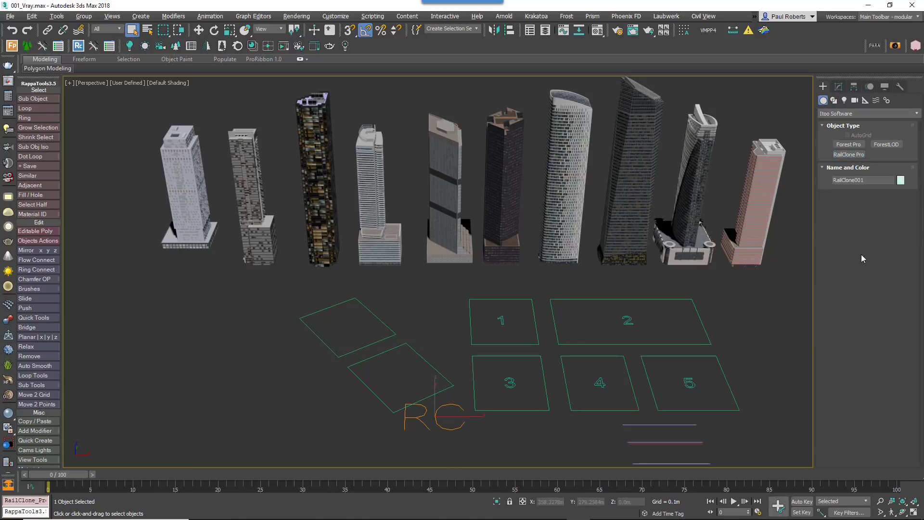
pyautogui.click(839, 87)
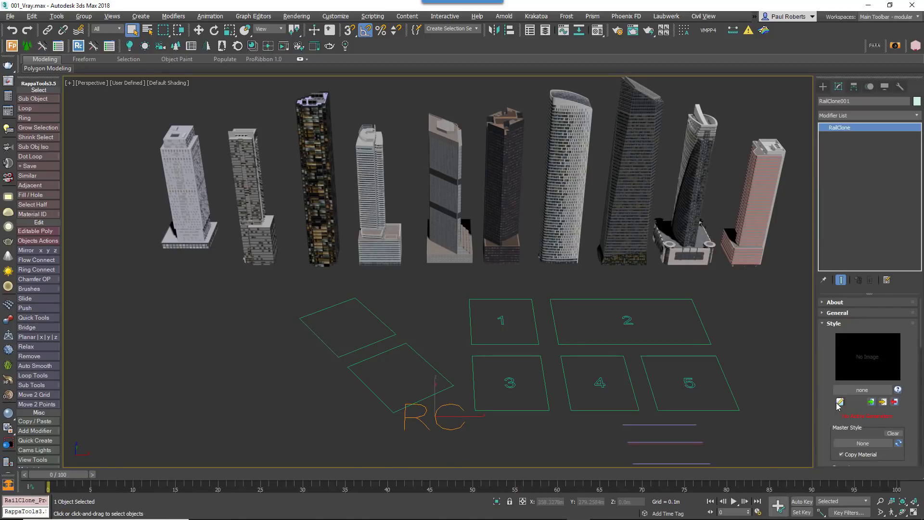
# - Start a style with an Array 2S generator and wire in a Clipping area spline node that references the city-block spline
pyautogui.click(840, 401)
pyautogui.moveTo(408, 346); pyautogui.dragTo(318, 352)
pyautogui.moveTo(387, 372); pyautogui.dragTo(240, 366)
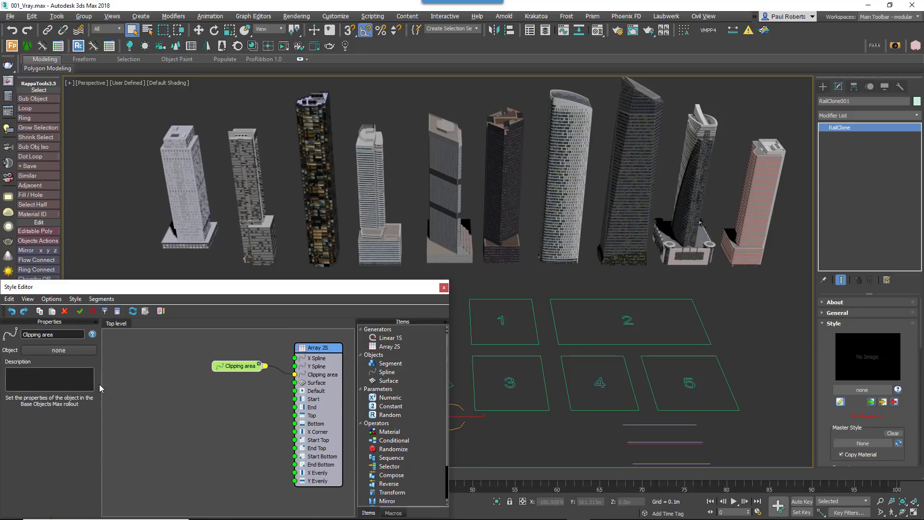
pyautogui.click(48, 350)
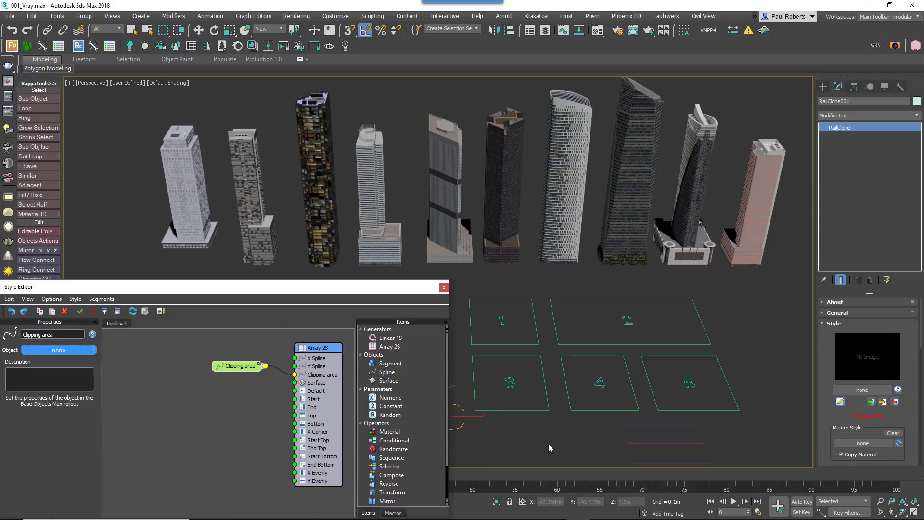
pyautogui.click(548, 407)
# - Enable Extend X/Y Size to Area on the Array 2S generator and set For No-Slice to Preserve
pyautogui.click(346, 365)
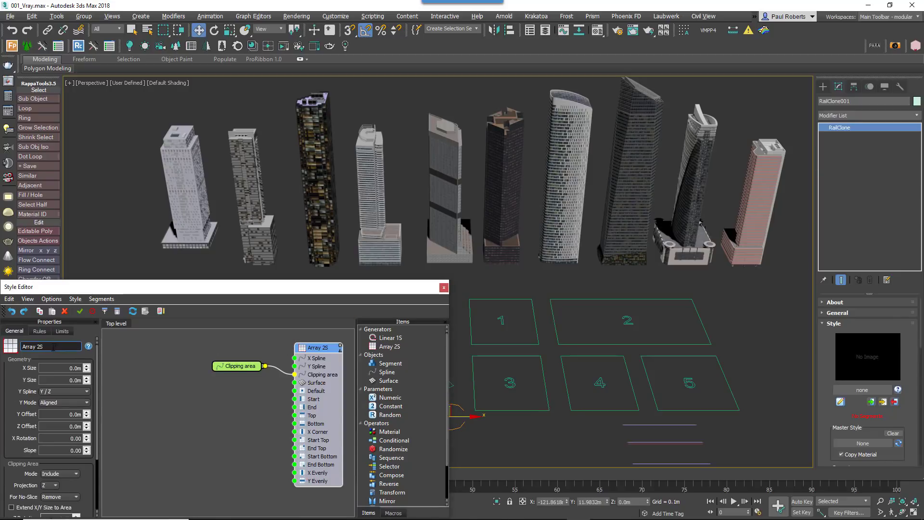
pyautogui.scroll(-3, 97, 382)
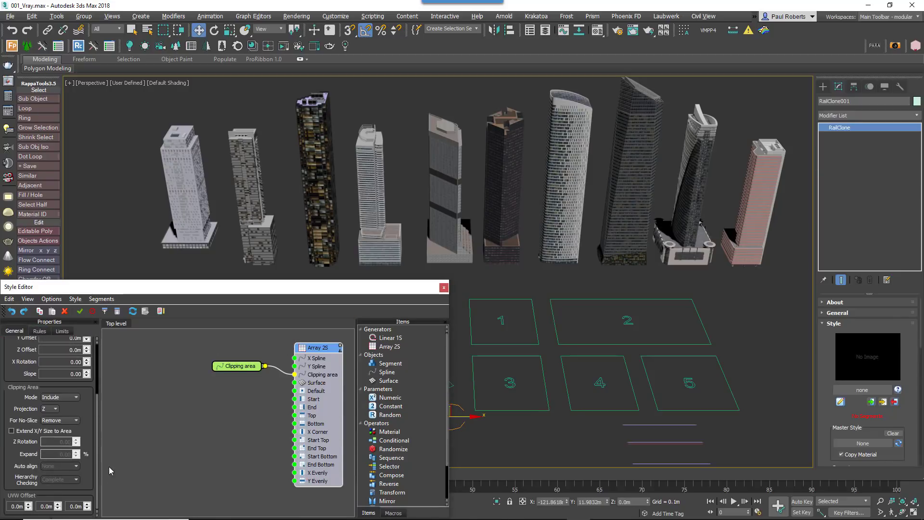
pyautogui.click(47, 431)
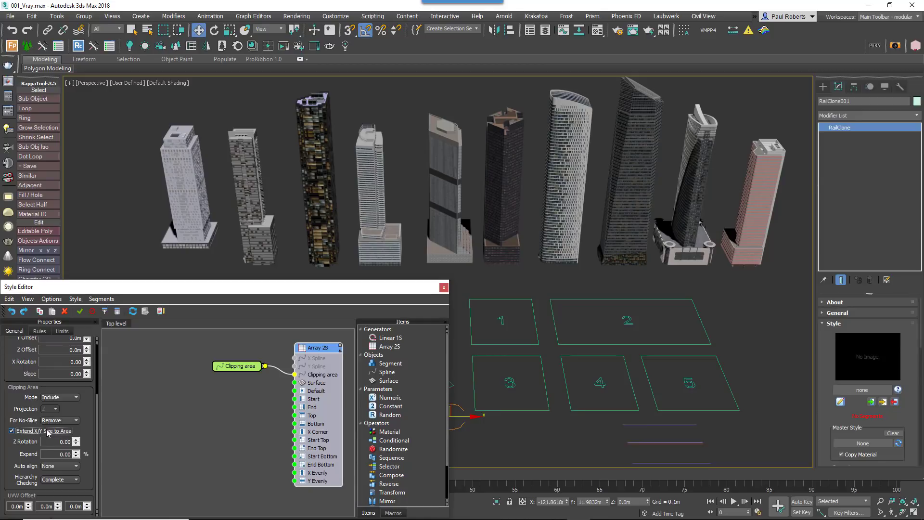
pyautogui.click(56, 421)
# - Add a segment with Bend and Slice disabled and clone it for Skyscraper_001 through Skyscraper_010
pyautogui.moveTo(385, 363); pyautogui.dragTo(174, 398)
pyautogui.click(42, 332)
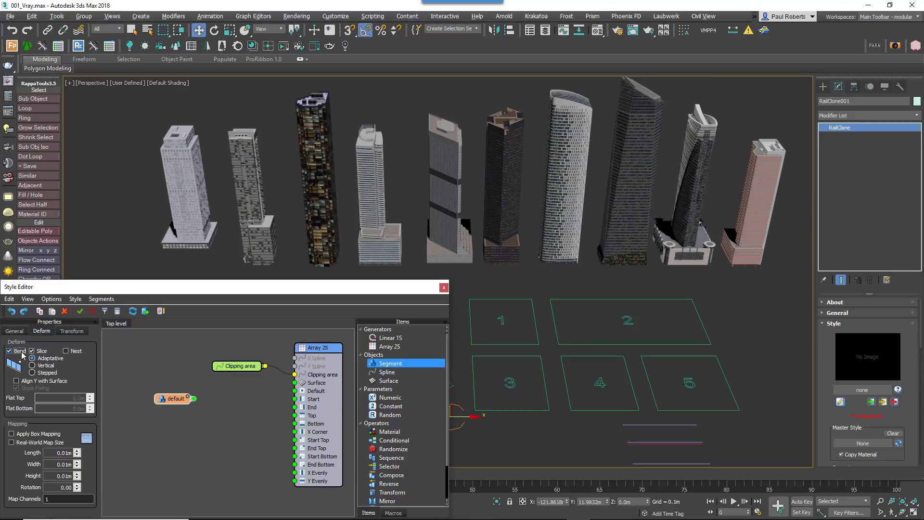
pyautogui.rightClick(165, 403)
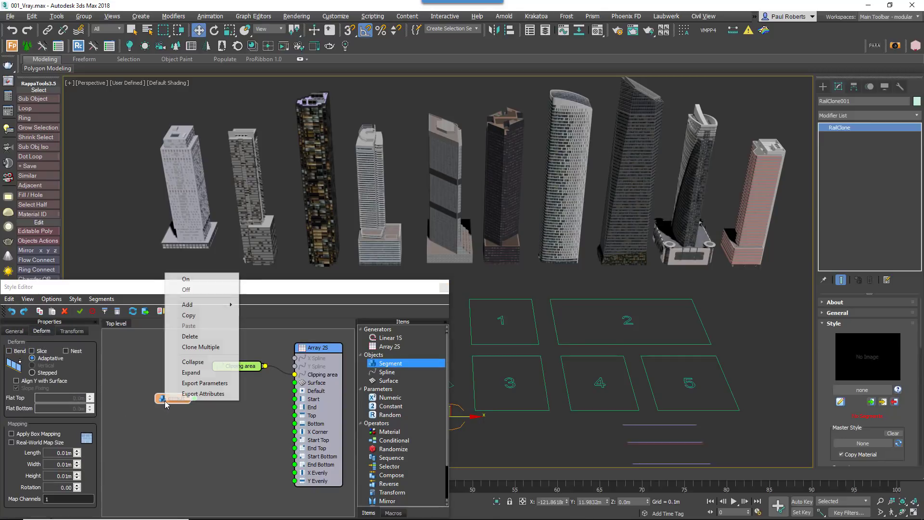
pyautogui.click(204, 345)
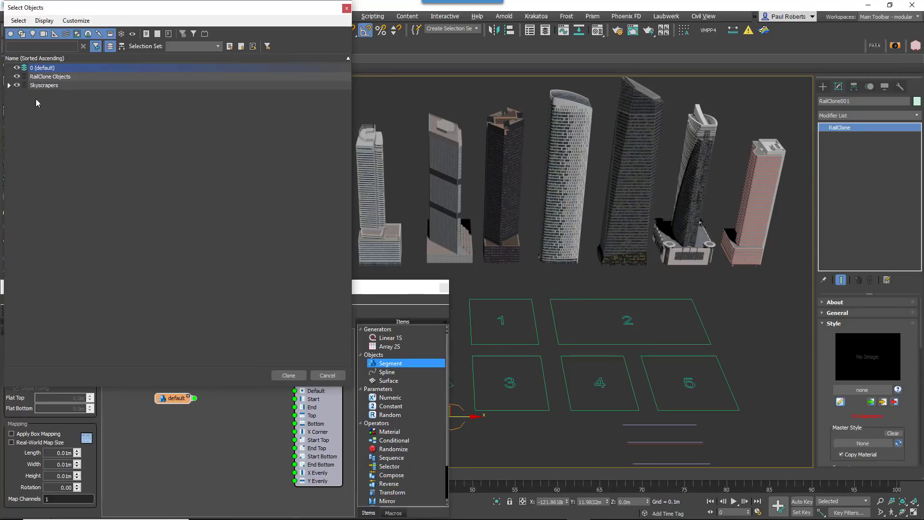
pyautogui.click(9, 85)
pyautogui.click(66, 94)
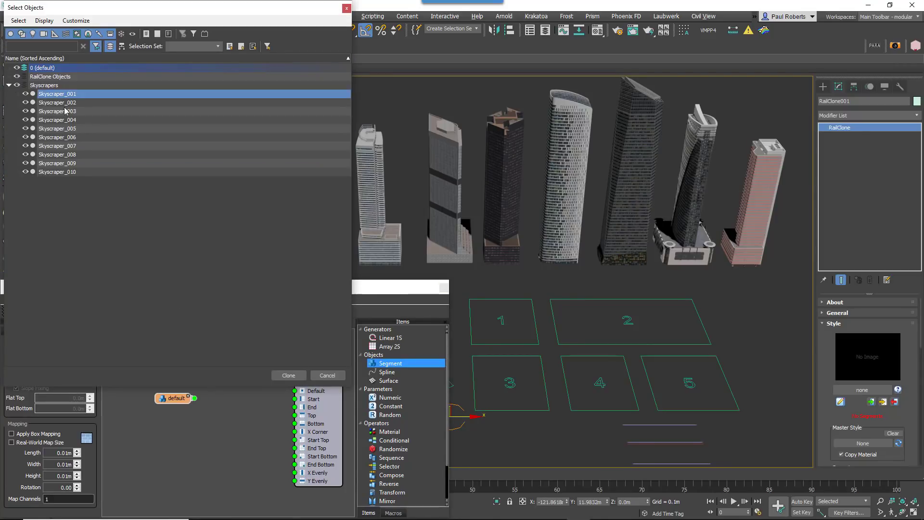
pyautogui.keyDown('shift'); pyautogui.click(66, 172); pyautogui.keyUp('shift')
pyautogui.click(289, 375)
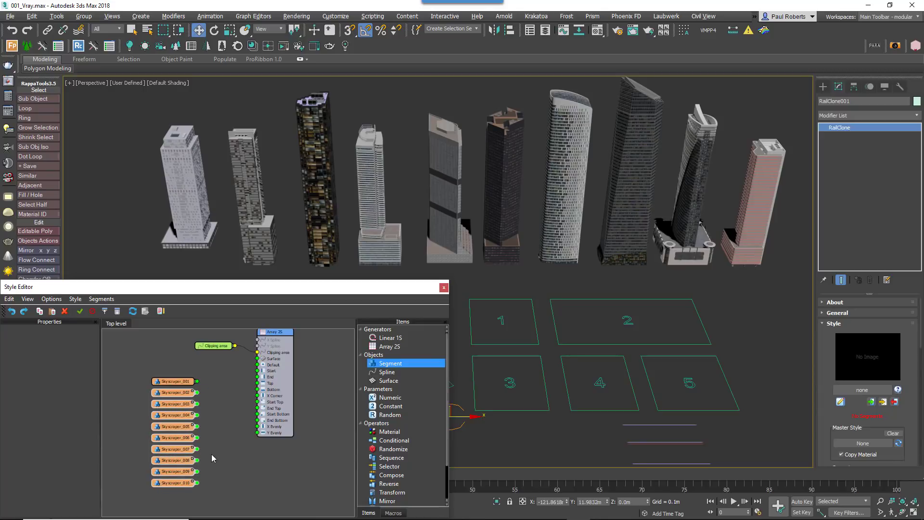
# - Wire all ten skyscraper segments into a Randomize operator and connect it to the array's Default input
pyautogui.moveTo(212, 496); pyautogui.dragTo(133, 347)
pyautogui.moveTo(394, 449); pyautogui.dragTo(186, 386)
pyautogui.moveTo(141, 474); pyautogui.dragTo(191, 362)
pyautogui.moveTo(212, 395); pyautogui.dragTo(269, 386)
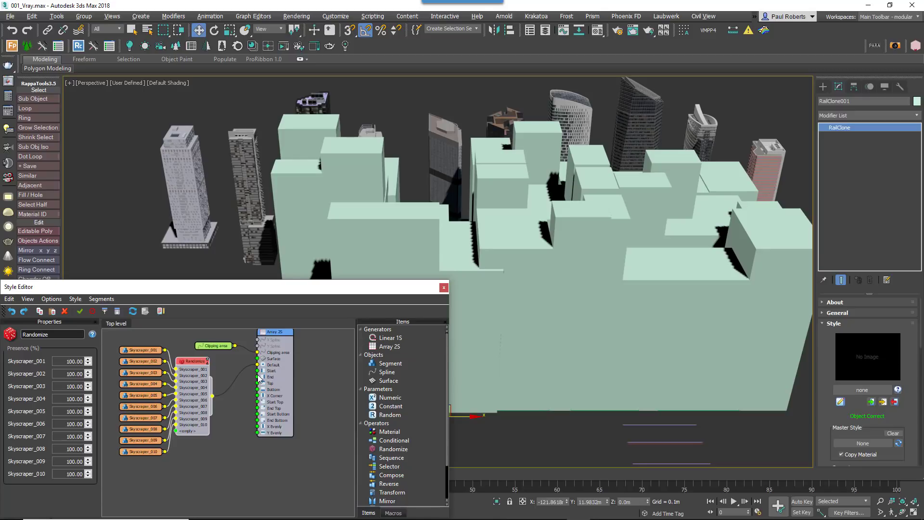
# - Insert a Scale to Array macro between the Randomize operator and the Default input, enabling scaling in both X and Y
pyautogui.moveTo(258, 379); pyautogui.dragTo(251, 391, button='middle')
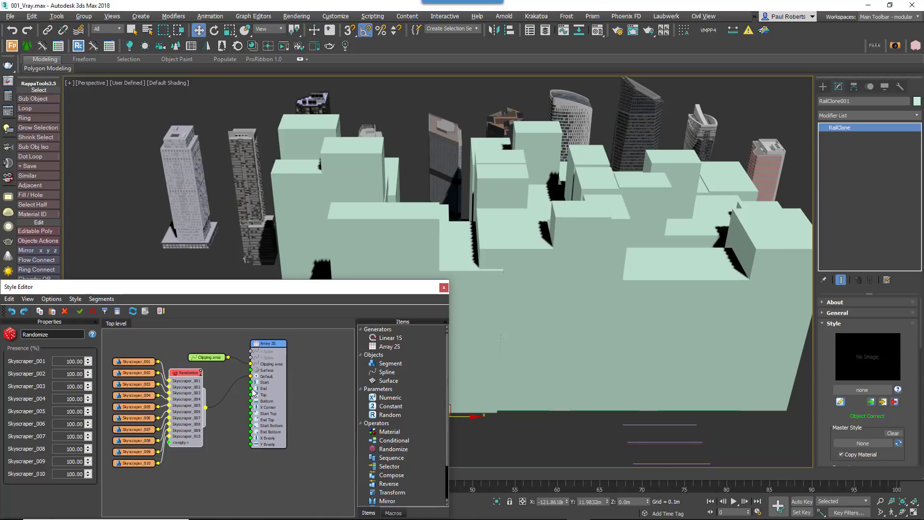
pyautogui.moveTo(270, 347); pyautogui.dragTo(313, 350)
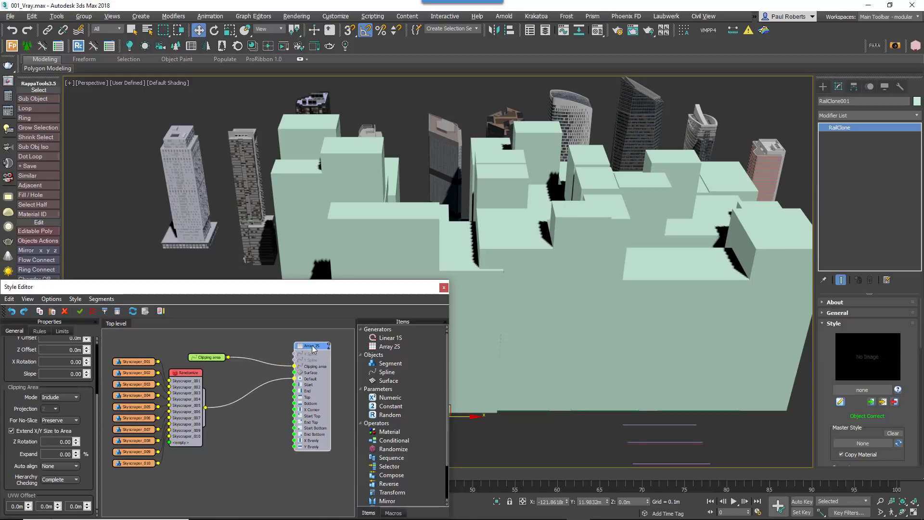
pyautogui.click(394, 513)
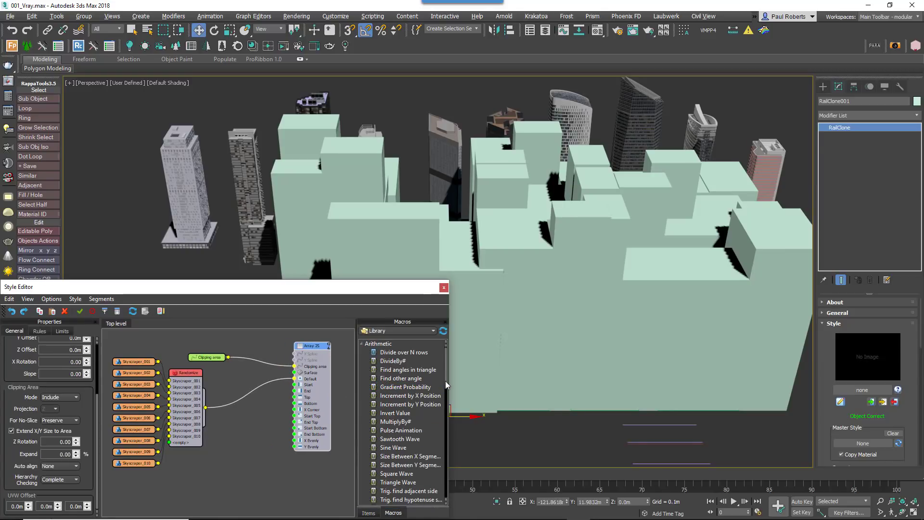
pyautogui.moveTo(445, 380); pyautogui.dragTo(452, 479)
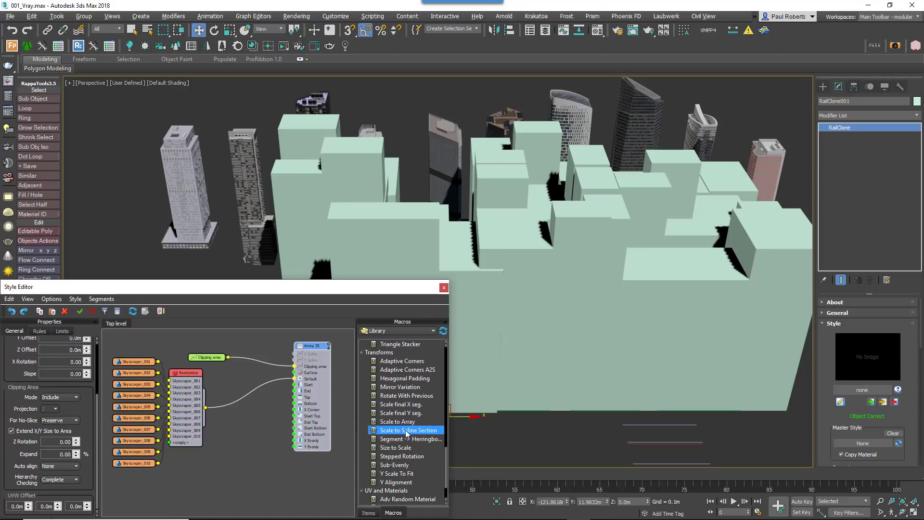
pyautogui.moveTo(424, 421); pyautogui.dragTo(294, 379)
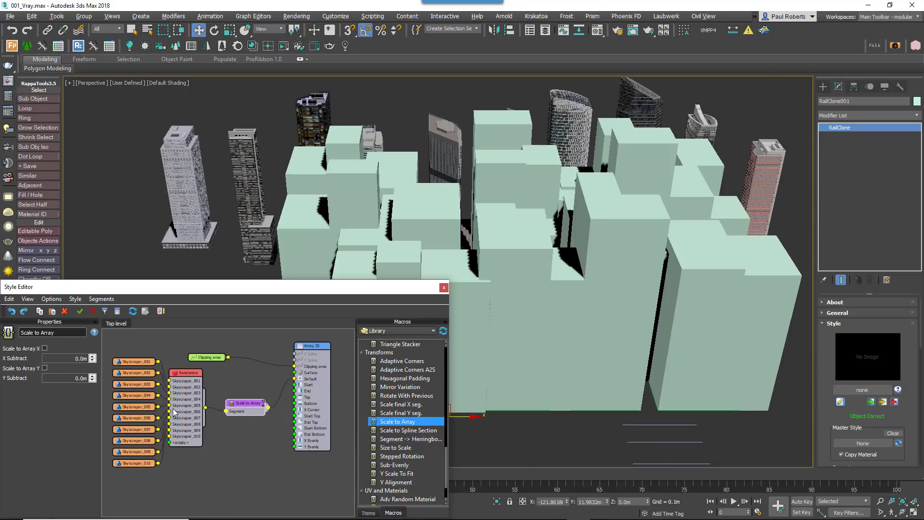
pyautogui.click(44, 348)
pyautogui.click(45, 368)
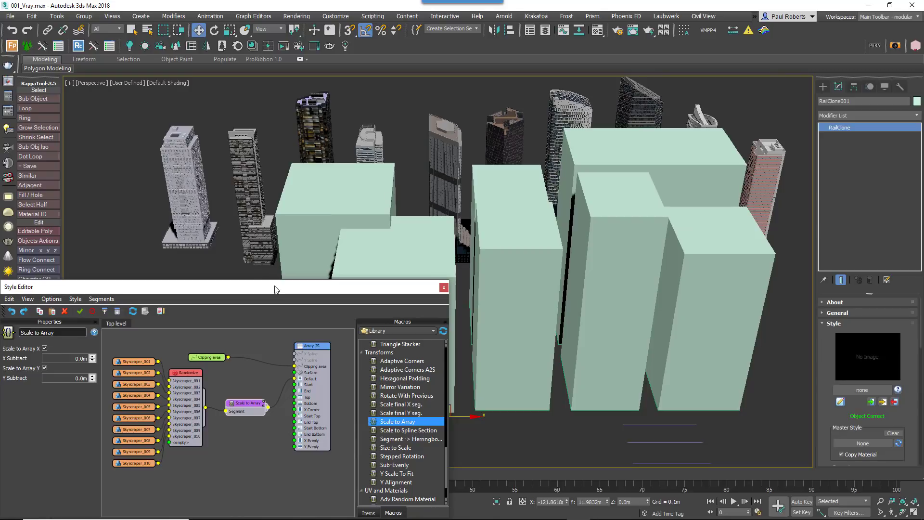
# - Set the Array 2S clipping area's Auto align to "to Spline" for the rotated city blocks
pyautogui.moveTo(518, 330)
pyautogui.keyDown('alt'); pyautogui.mouseDown(button='middle')
pyautogui.moveTo(549, 347)
pyautogui.moveTo(569, 387)
pyautogui.mouseUp(button='middle'); pyautogui.keyUp('alt')
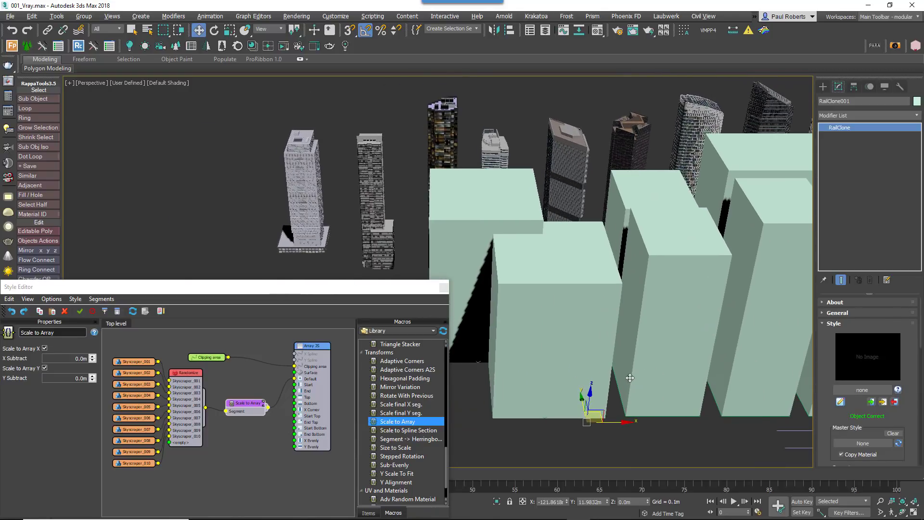
pyautogui.press('F3')
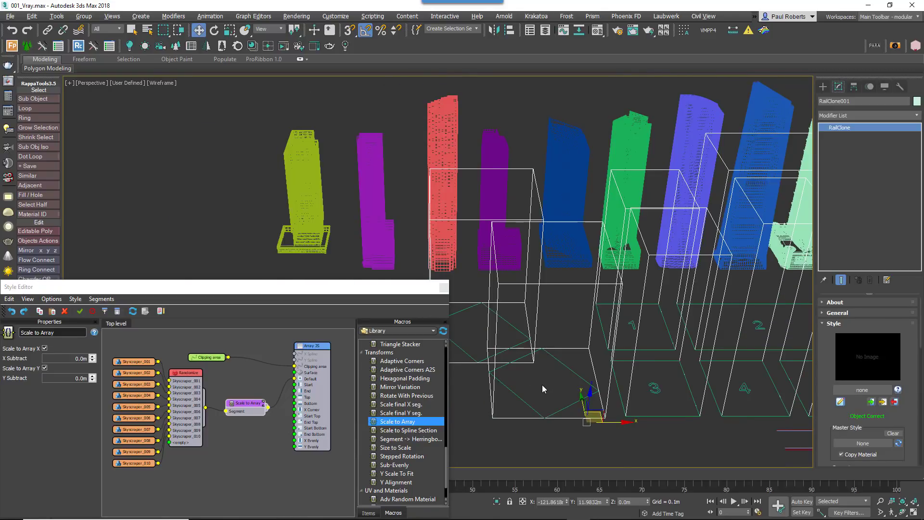
pyautogui.press('F3')
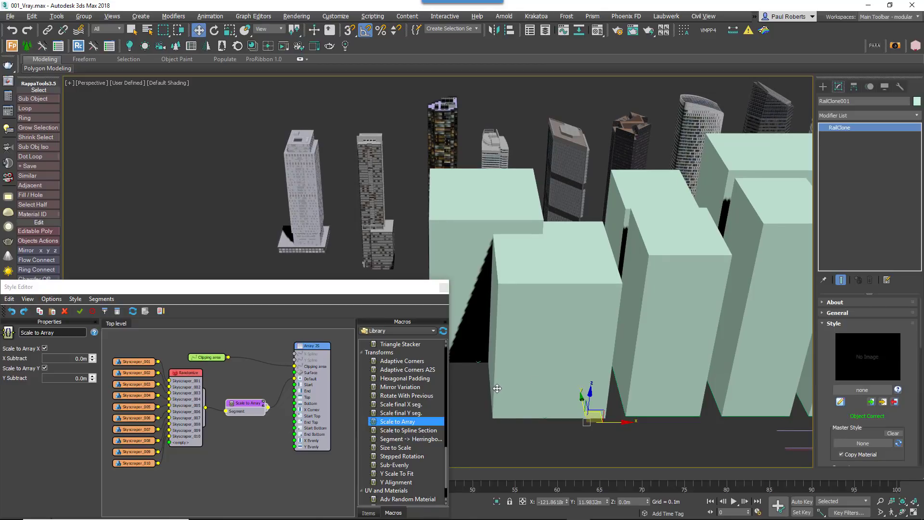
pyautogui.moveTo(497, 388); pyautogui.dragTo(520, 394, button='middle')
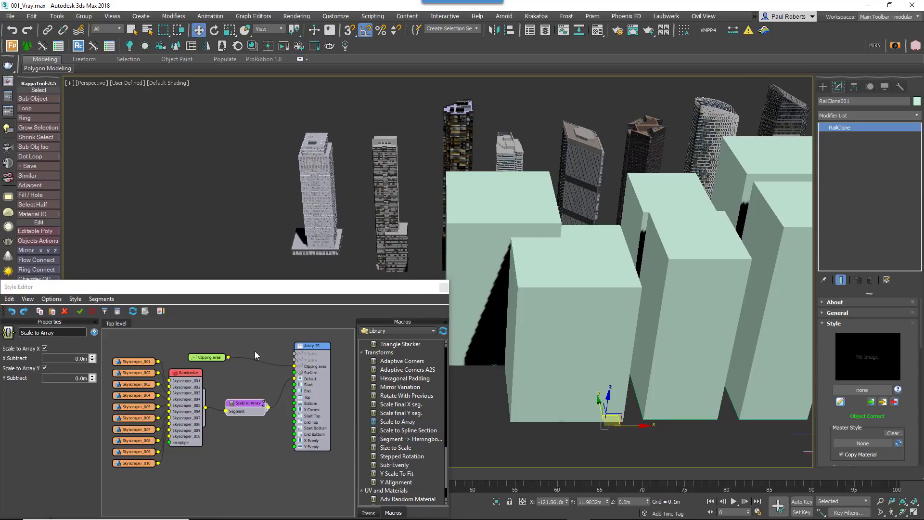
pyautogui.click(313, 346)
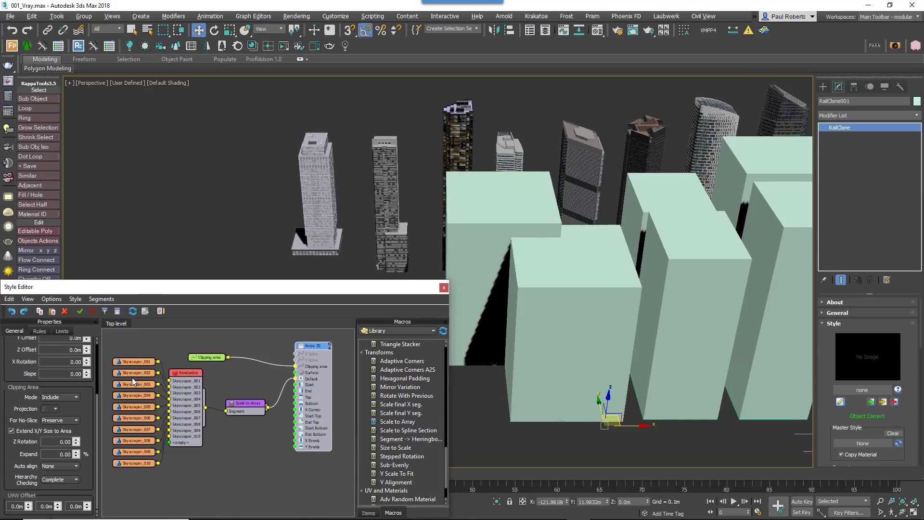
pyautogui.click(58, 466)
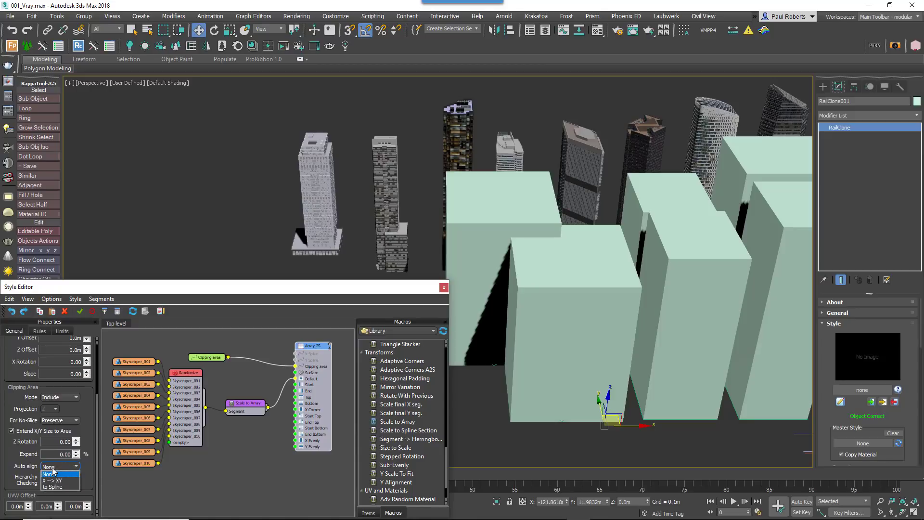
pyautogui.click(53, 487)
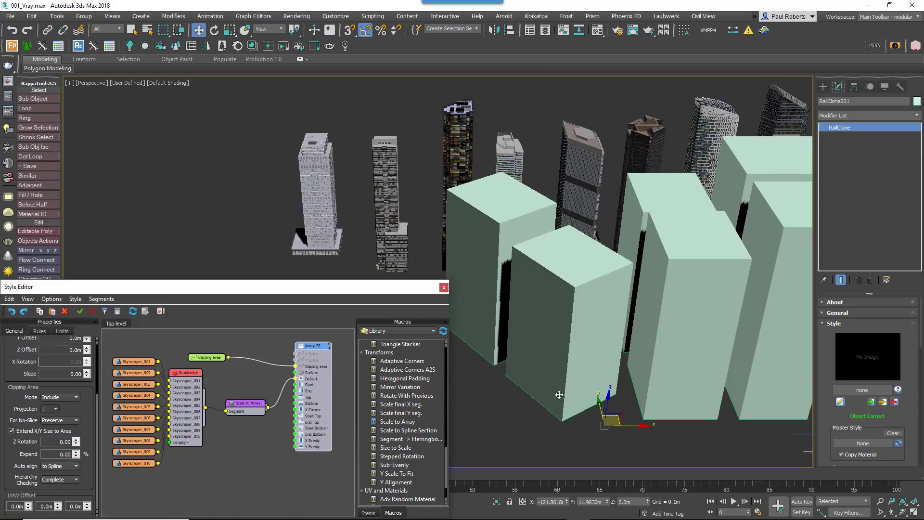
pyautogui.keyDown('alt'); pyautogui.moveTo(542, 372); pyautogui.dragTo(554, 397, button='middle'); pyautogui.keyUp('alt')
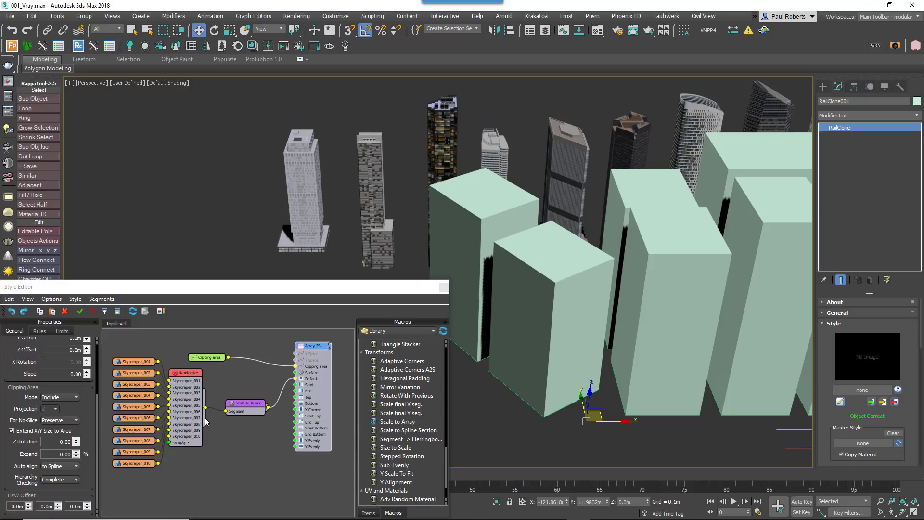
# - Set the clipping area's Hierarchy Checking to None
pyautogui.click(72, 480)
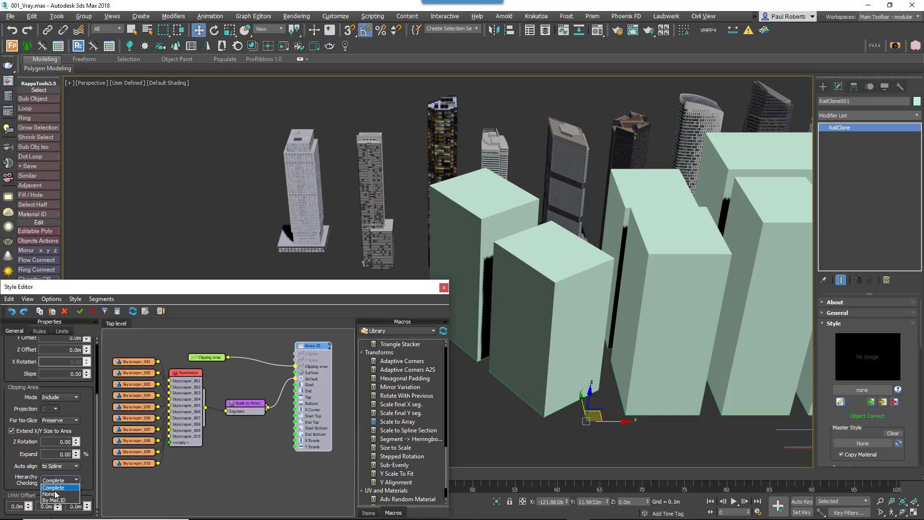
pyautogui.click(54, 494)
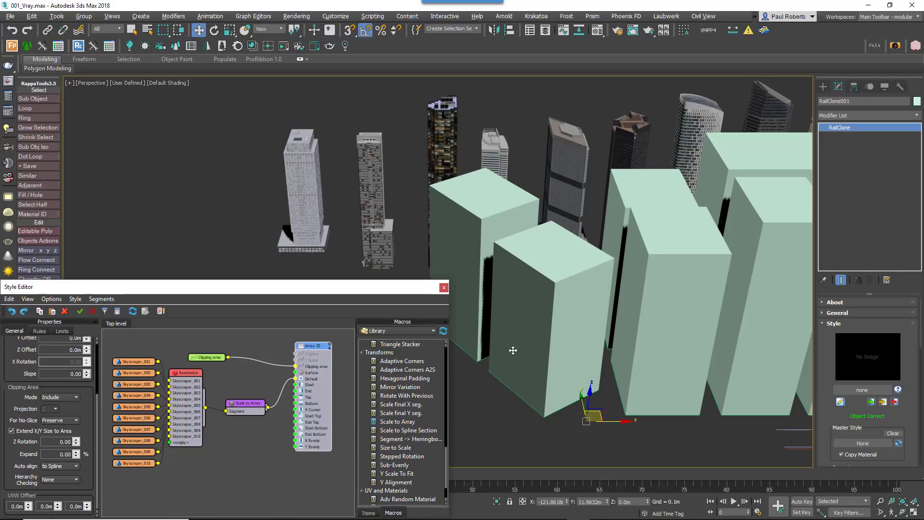
pyautogui.keyDown('alt'); pyautogui.moveTo(513, 350); pyautogui.dragTo(493, 325, button='middle'); pyautogui.keyUp('alt')
pyautogui.scroll(-2, 597, 308)
pyautogui.moveTo(597, 308); pyautogui.dragTo(522, 318, button='middle')
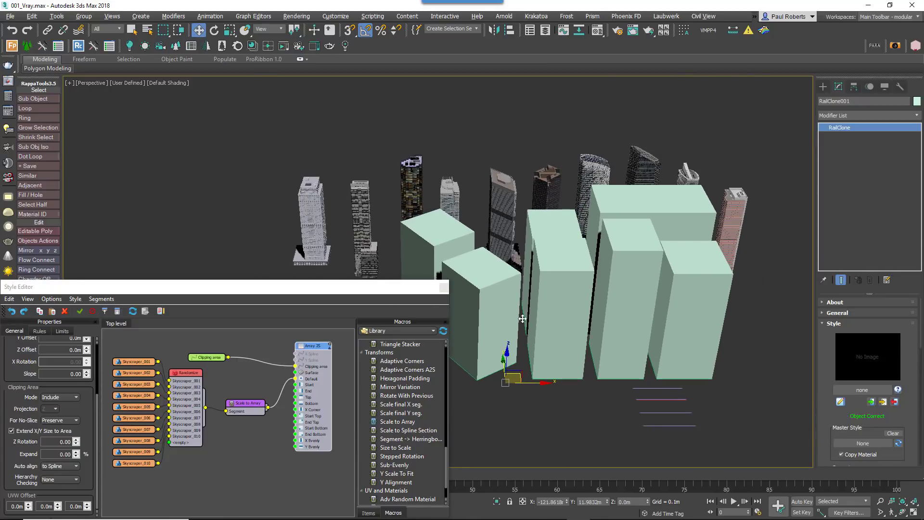
# - Export the Limit by ID and Limit Mat.ID parameters of the Array 2S generator
pyautogui.rightClick(326, 350)
pyautogui.click(359, 447)
pyautogui.click(412, 228)
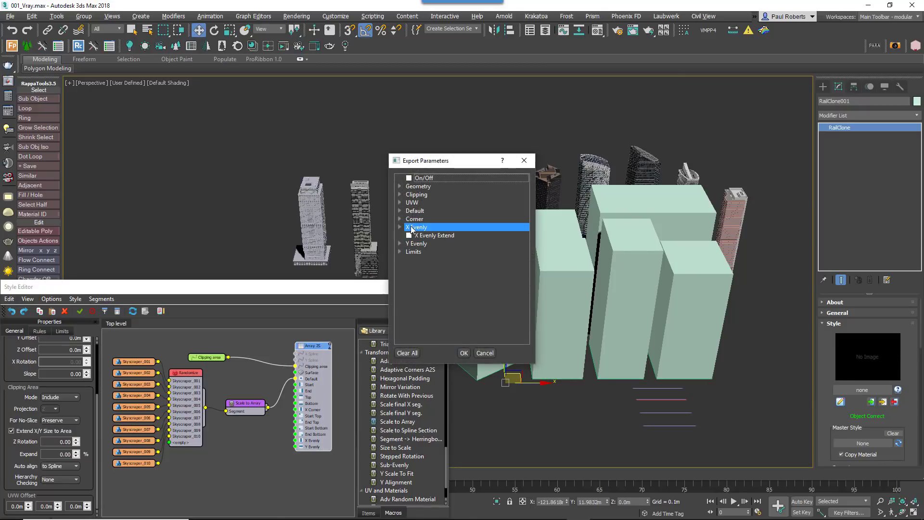
pyautogui.click(399, 251)
pyautogui.click(418, 260)
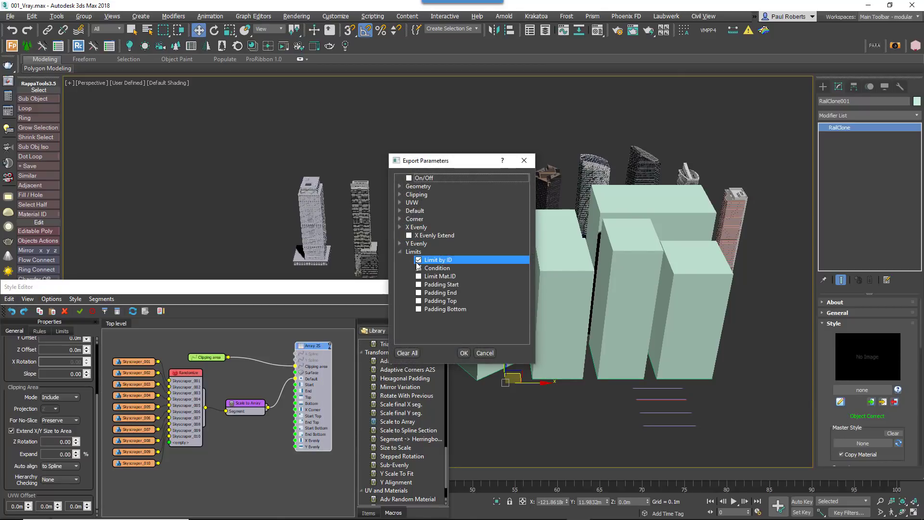
pyautogui.click(418, 276)
pyautogui.click(464, 353)
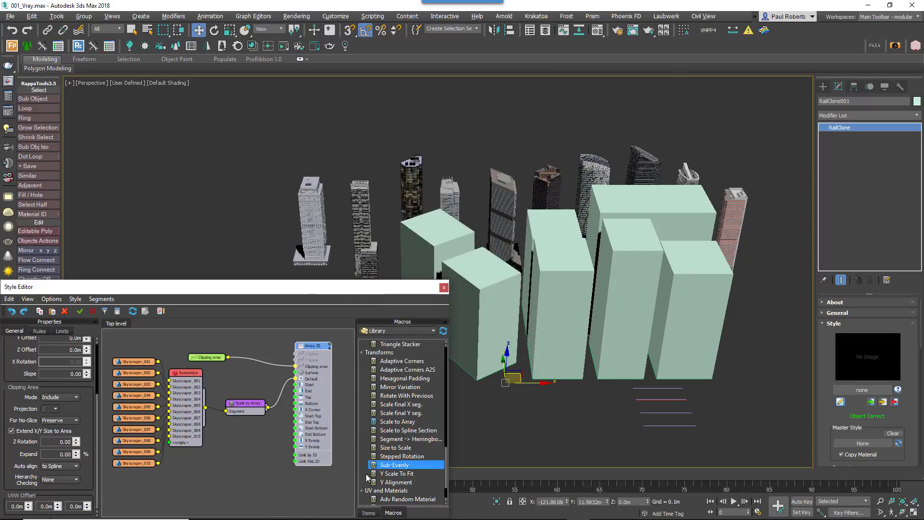
# - Wire a Boolean (0/1) Numeric node to Limit by ID and another Numeric node to Limit Mat.ID
pyautogui.click(368, 513)
pyautogui.moveTo(390, 398); pyautogui.dragTo(296, 454)
pyautogui.click(60, 351)
pyautogui.click(48, 380)
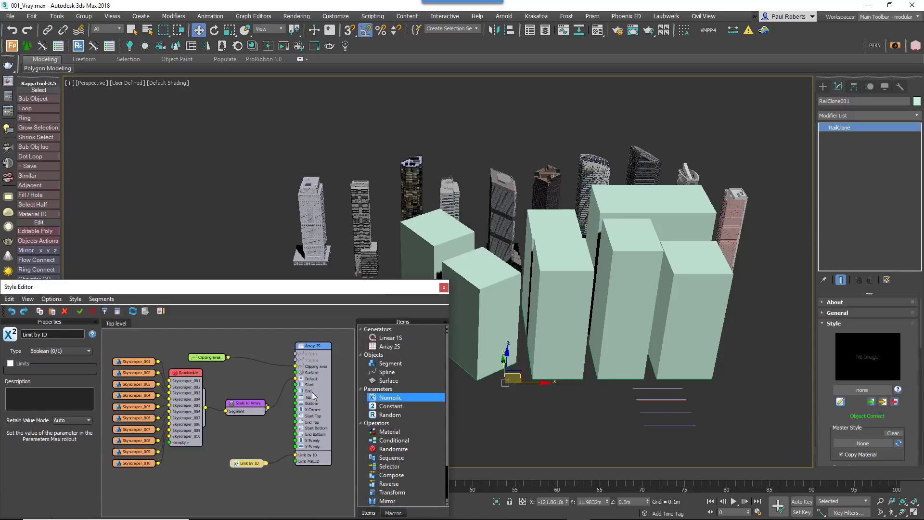
pyautogui.moveTo(390, 397); pyautogui.dragTo(296, 462)
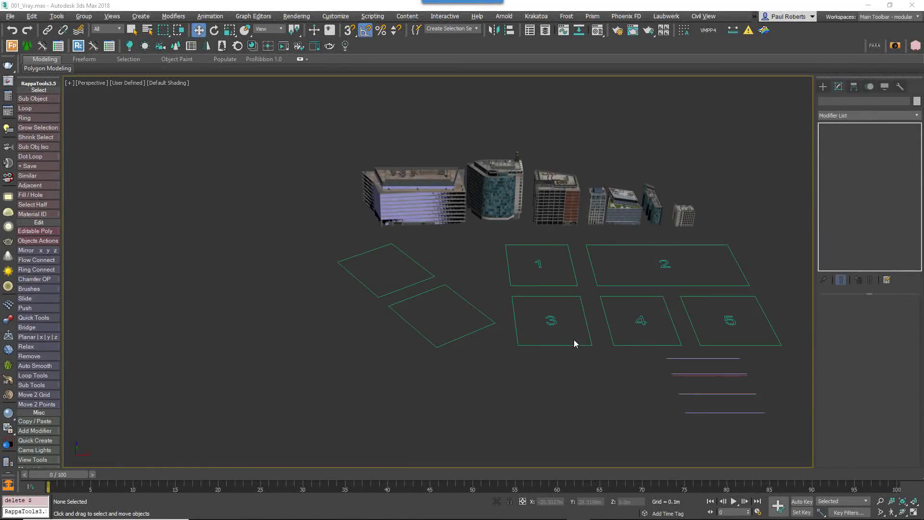
# - In the scene with the low-rise buildings, create a RailClone Pro object in front of the city-block splines
pyautogui.click(826, 87)
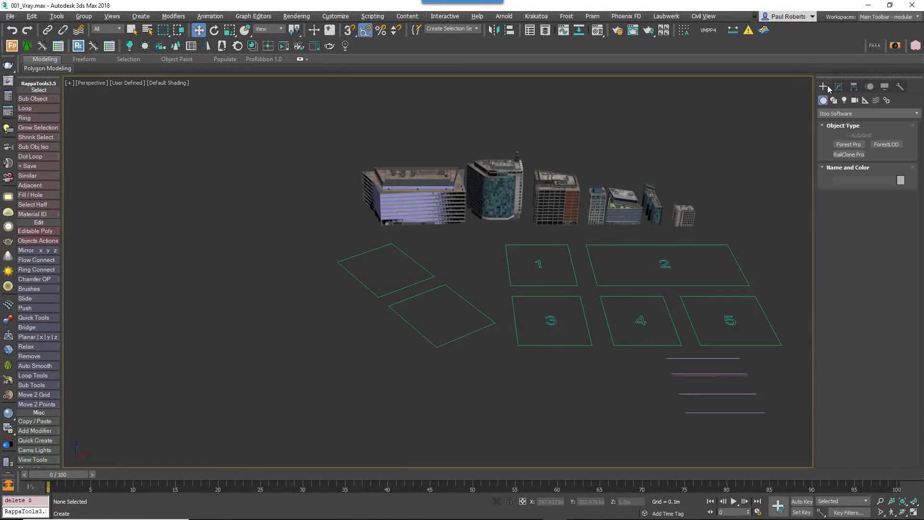
pyautogui.click(854, 156)
pyautogui.click(489, 371)
pyautogui.rightClick(518, 404)
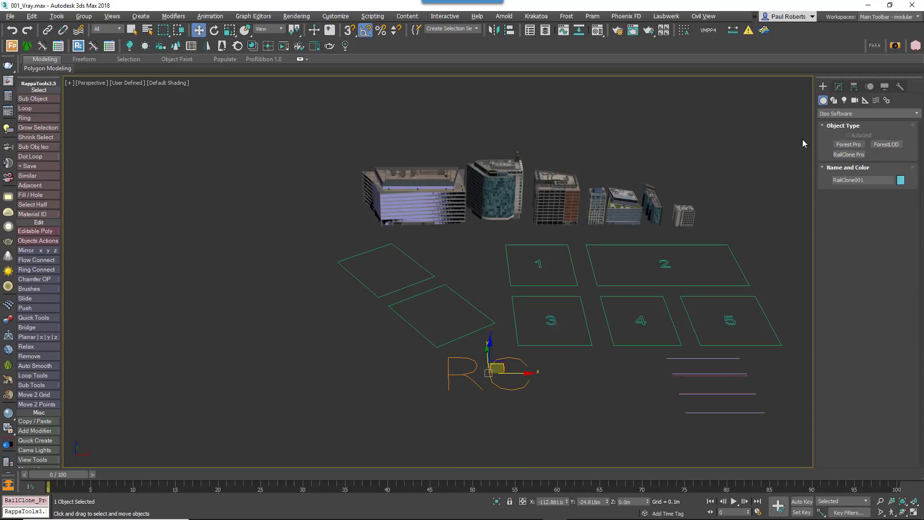
# - Open the new RailClone object's style for editing and add an Array 2S generator
pyautogui.click(842, 85)
pyautogui.click(840, 402)
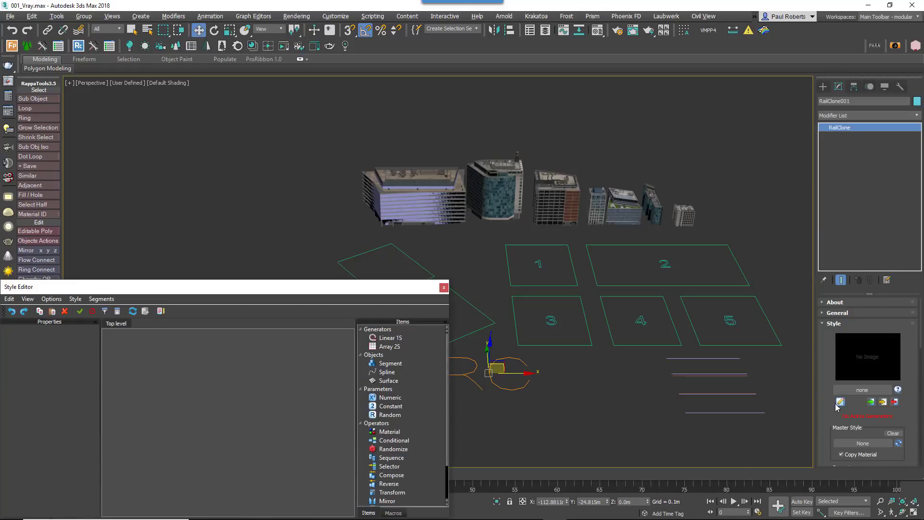
pyautogui.moveTo(297, 293); pyautogui.dragTo(324, 253)
pyautogui.moveTo(416, 306); pyautogui.dragTo(337, 322)
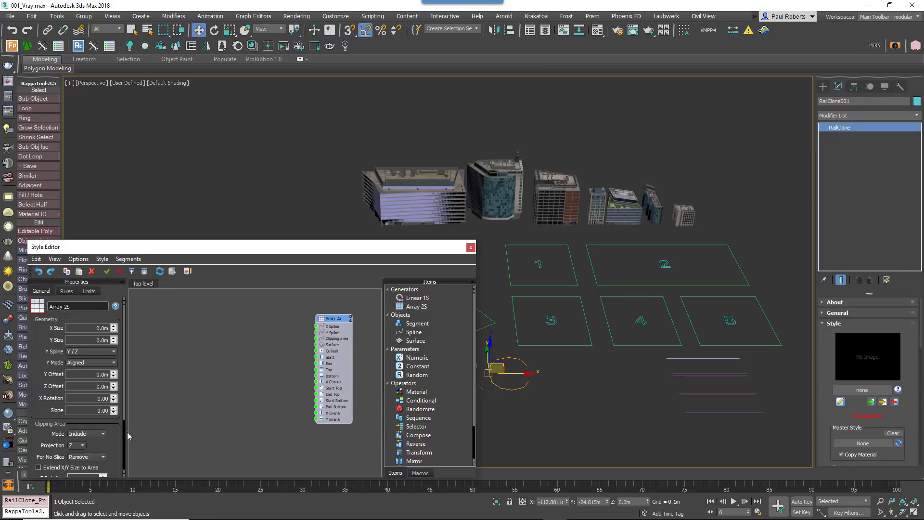
# - Enable Extend X/Y Size to Area for the generator's clipping area, with Auto align to Spline and Hierarchy Checking set to None
pyautogui.click(39, 468)
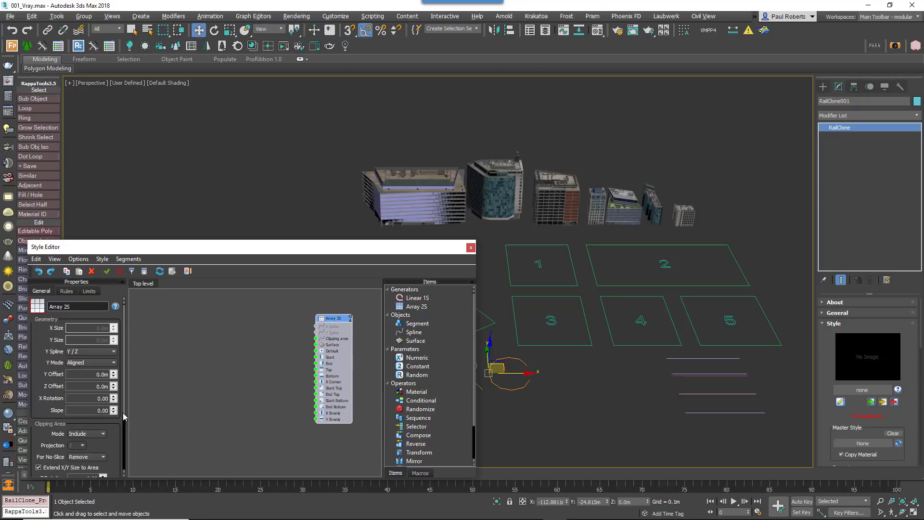
pyautogui.scroll(-3, 123, 415)
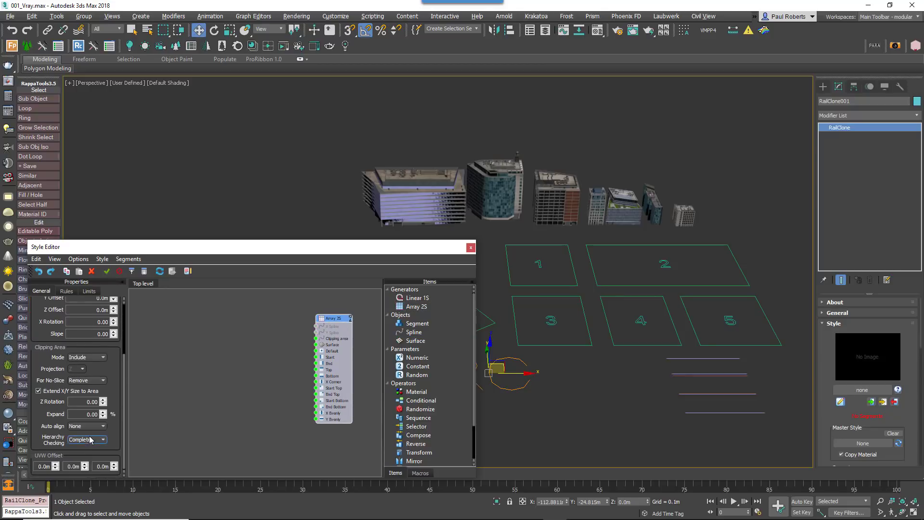
pyautogui.click(85, 446)
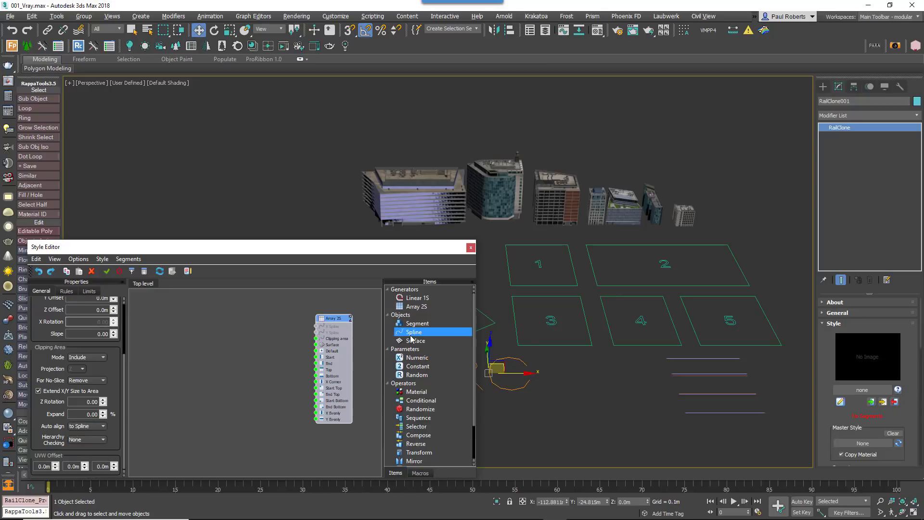
# - Wire a Spline node to the generator's Clipping area input and assign the numbered city-block splines, Rectangle001, to it
pyautogui.moveTo(413, 332); pyautogui.dragTo(317, 339)
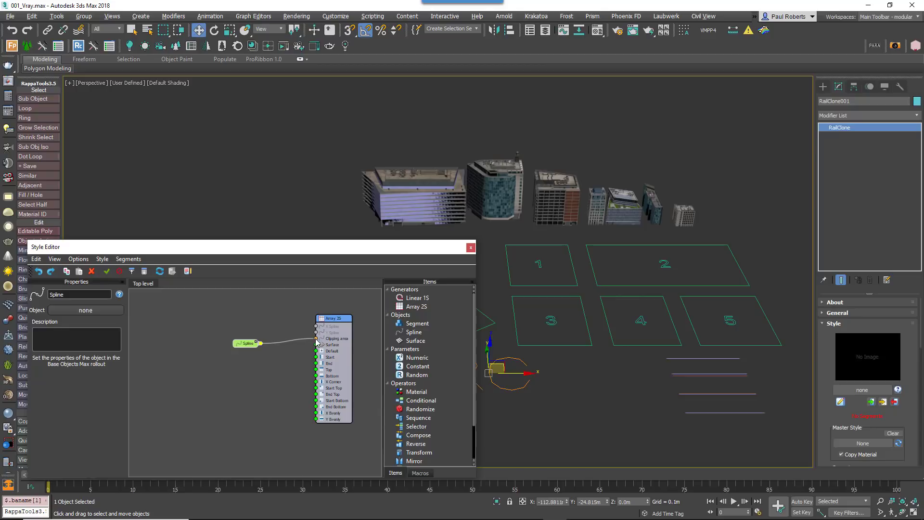
pyautogui.click(96, 311)
pyautogui.click(550, 346)
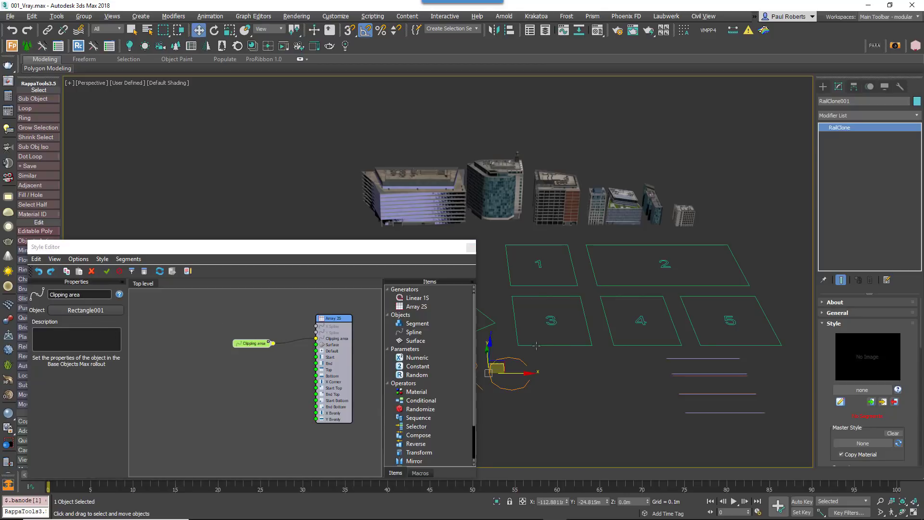
# - Add a Segment with Bend and Slice turned off and clone it for the commercial buildings Am203_001 to Am203_007
pyautogui.moveTo(438, 324); pyautogui.dragTo(164, 348)
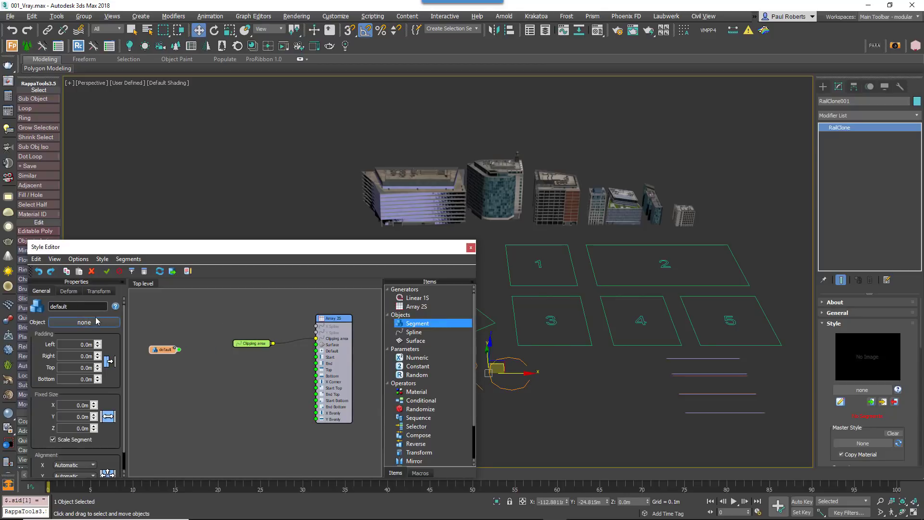
pyautogui.click(69, 291)
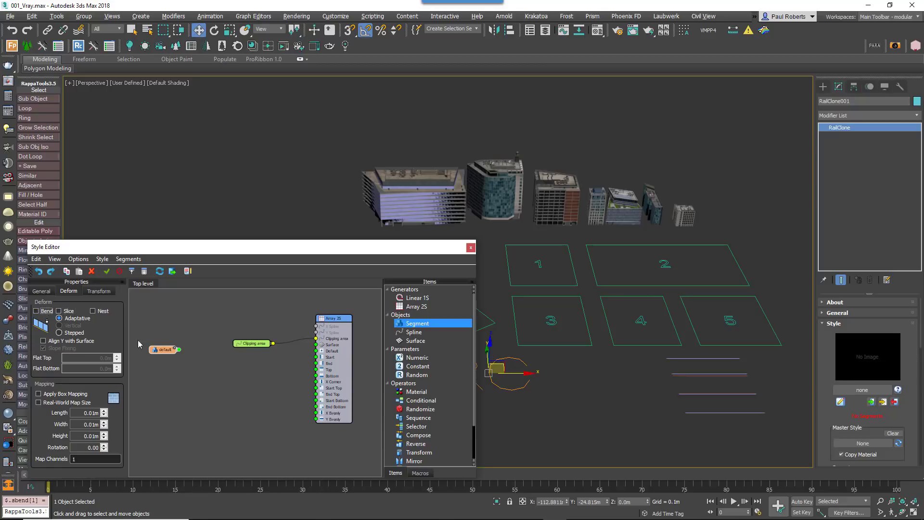
pyautogui.rightClick(164, 351)
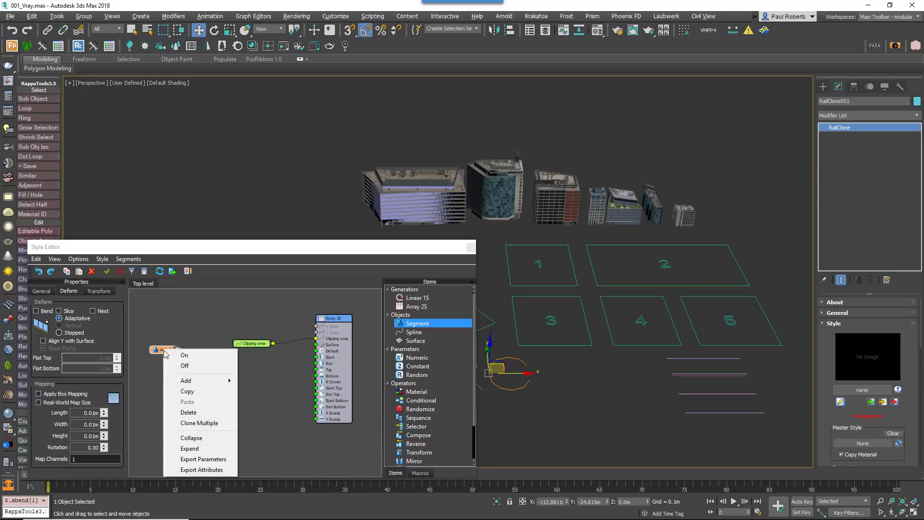
pyautogui.click(199, 423)
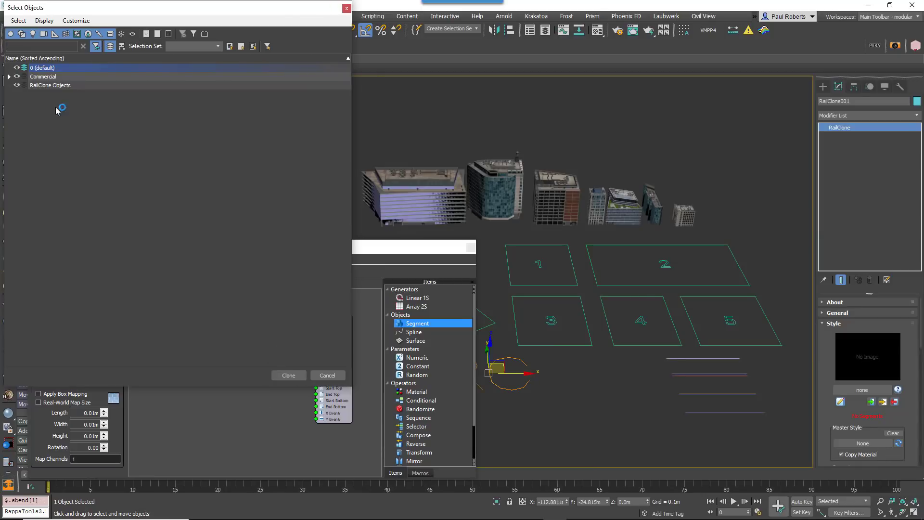
pyautogui.click(9, 77)
pyautogui.click(52, 87)
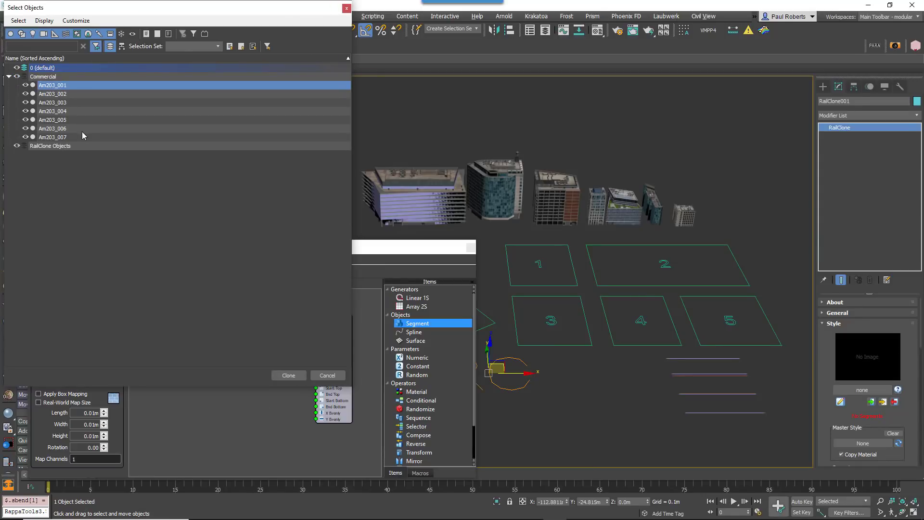
pyautogui.keyDown('shift'); pyautogui.click(83, 138); pyautogui.keyUp('shift')
pyautogui.click(289, 375)
# - Add a Randomize operator and wire all seven building segments into it
pyautogui.moveTo(420, 409); pyautogui.dragTo(207, 394)
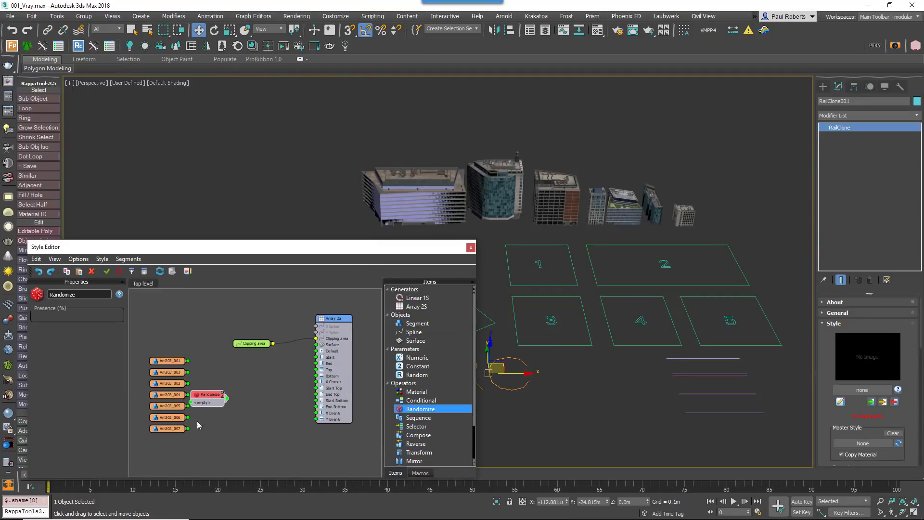
pyautogui.moveTo(188, 363); pyautogui.dragTo(227, 370)
pyautogui.moveTo(214, 446); pyautogui.dragTo(187, 359)
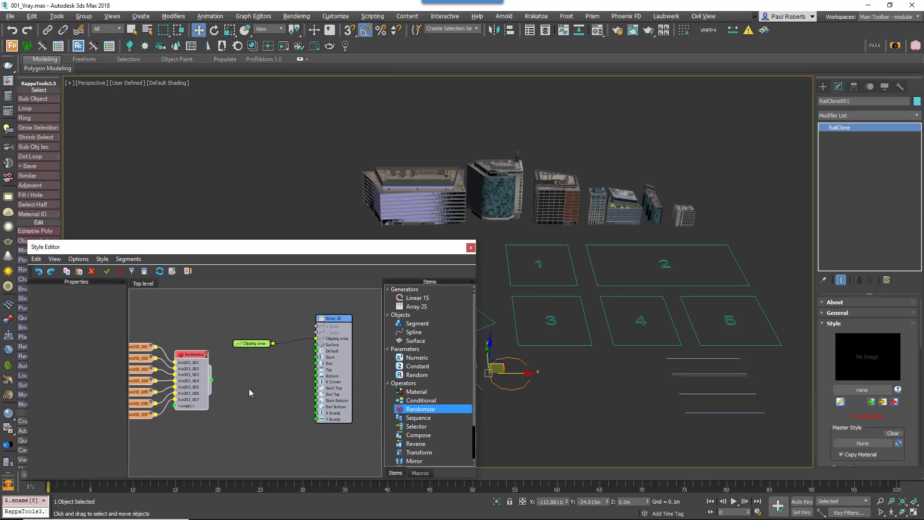
# - Attach a Transform operator to the output of the Randomize operator and enable its Padding
pyautogui.moveTo(224, 383); pyautogui.dragTo(232, 381)
pyautogui.moveTo(297, 393)
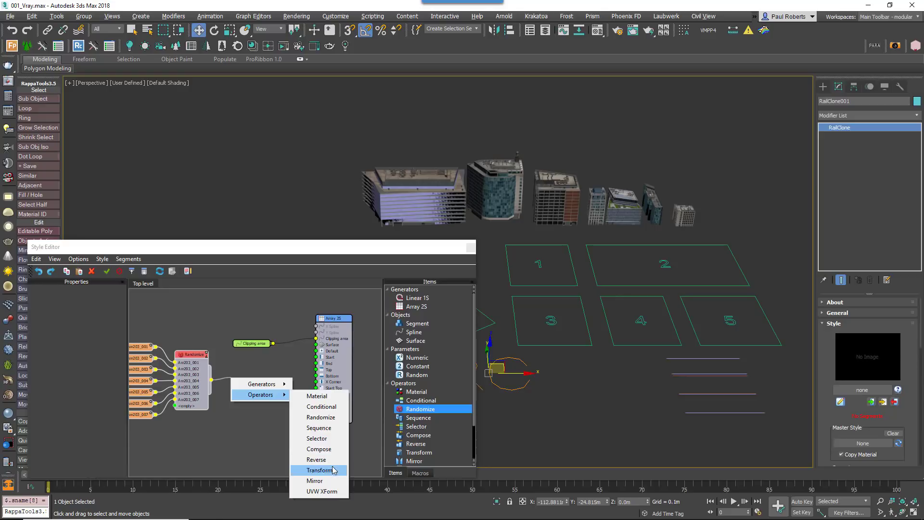
pyautogui.click(317, 470)
pyautogui.click(54, 320)
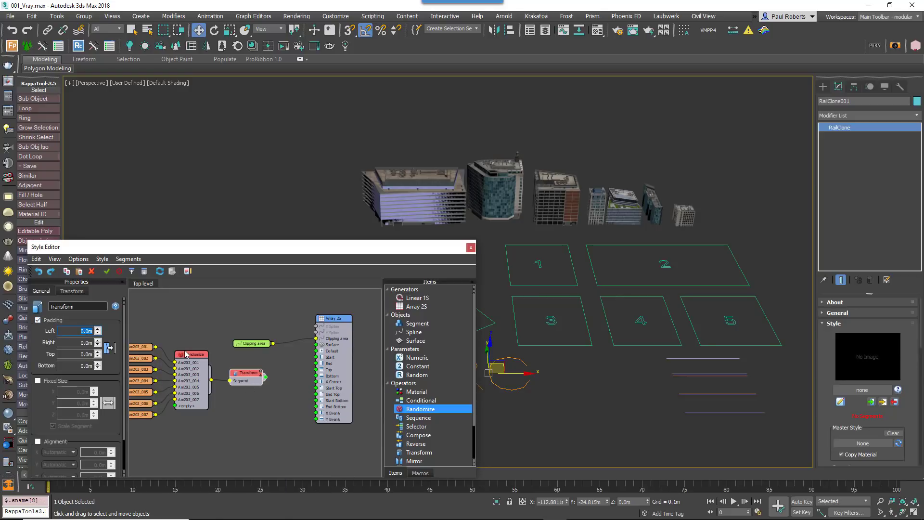
pyautogui.press('Tab')
pyautogui.press('Tab')
pyautogui.press('Tab')
pyautogui.press('Tab')
pyautogui.press('Tab')
# - Make room beside the Array 2S generator and add the Scale final X seg. and Scale final Y seg. macros
pyautogui.click(408, 346)
pyautogui.moveTo(332, 321); pyautogui.dragTo(354, 320)
pyautogui.click(415, 475)
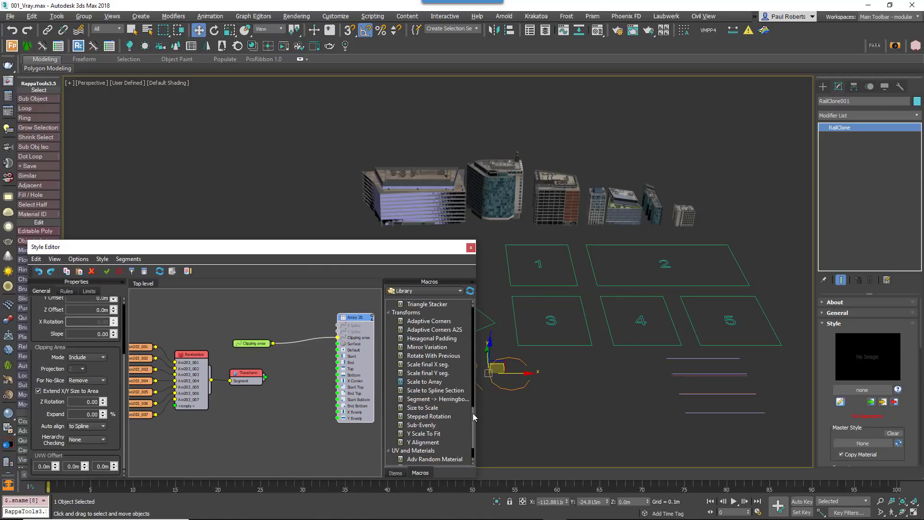
pyautogui.scroll(-2, 474, 417)
pyautogui.moveTo(429, 330); pyautogui.dragTo(288, 384)
pyautogui.moveTo(430, 339); pyautogui.dragTo(310, 430)
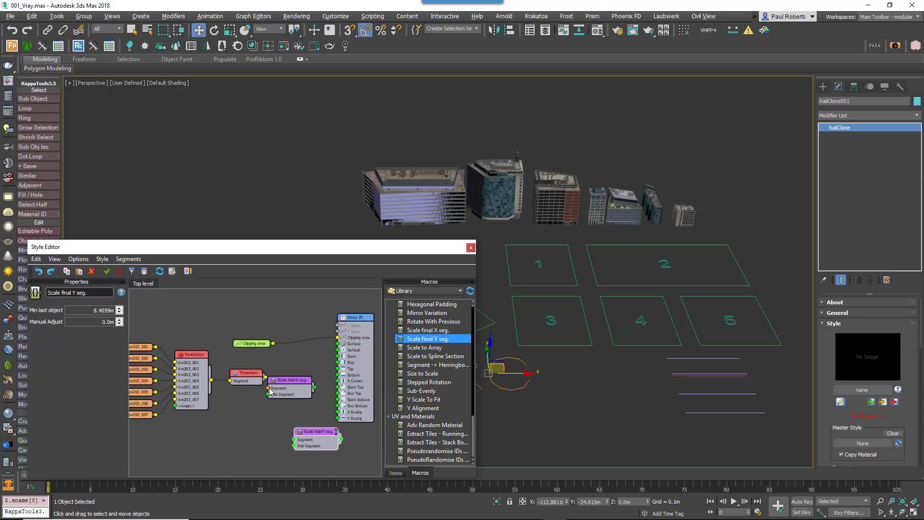
# - Chain the Transform output through the Scale final X seg. and Scale final Y seg. macros into the generator's Default input
pyautogui.moveTo(285, 384); pyautogui.dragTo(294, 440)
pyautogui.moveTo(364, 395); pyautogui.dragTo(275, 391, button='middle')
pyautogui.moveTo(276, 390); pyautogui.dragTo(336, 431)
pyautogui.moveTo(234, 430); pyautogui.dragTo(305, 379)
# - Set the generator's For No-Slice option to Preserve in the clipping area settings
pyautogui.click(322, 340)
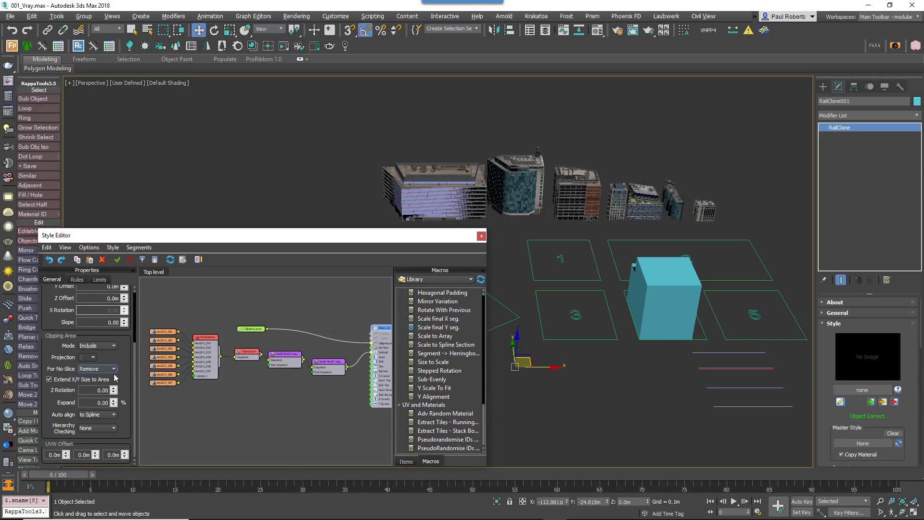
pyautogui.click(96, 369)
pyautogui.click(96, 383)
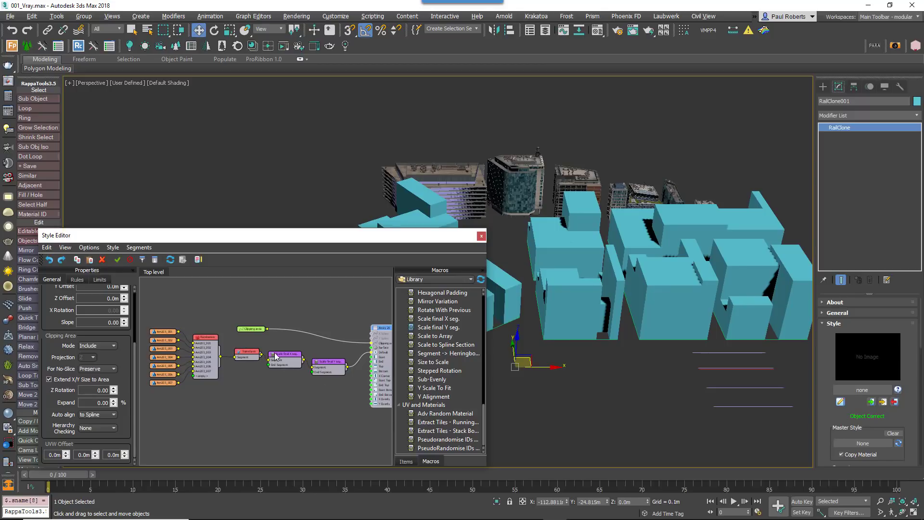
# - Review the Scale final X seg. macro's Min last object and set the Scale final Y seg. macro's Min last object to 10 m
pyautogui.click(275, 356)
pyautogui.click(130, 297)
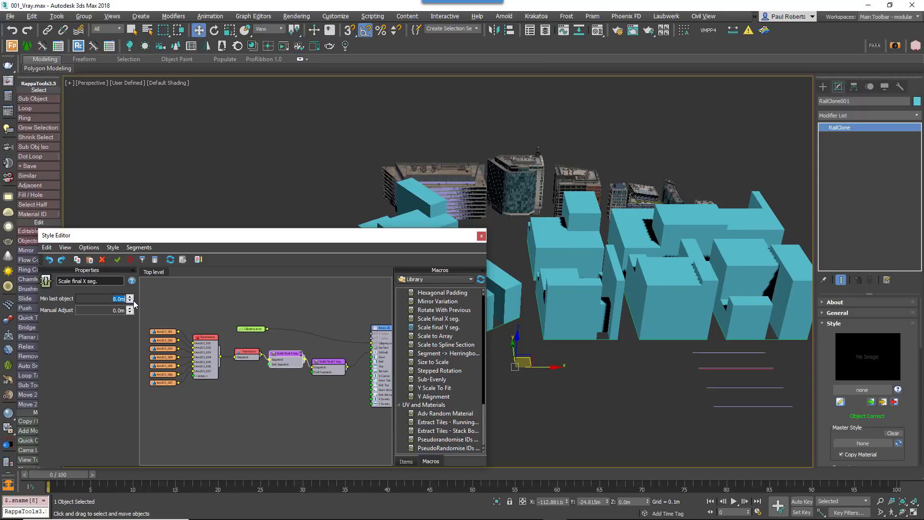
pyautogui.click(333, 365)
pyautogui.write('10')
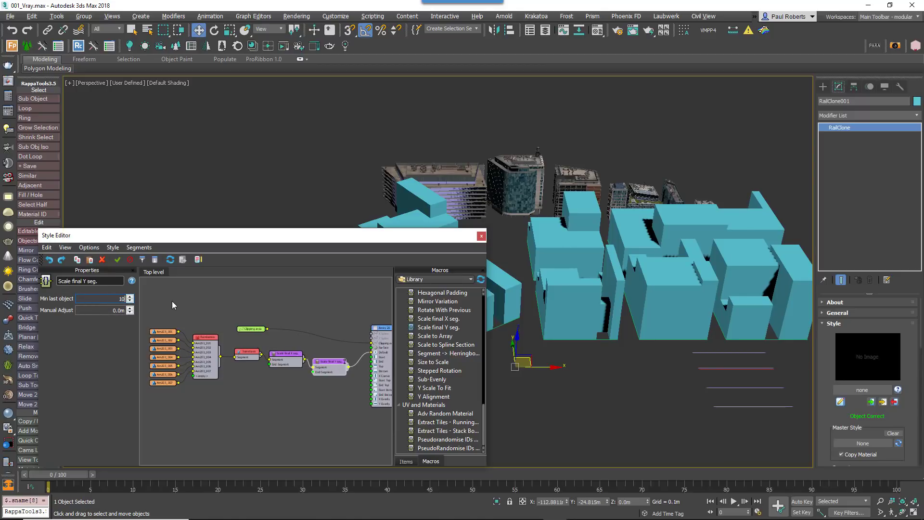
pyautogui.press('Return')
# - Export the Limit by ID and Limit Mat.ID parameters as inputs of this Array 2S generator
pyautogui.moveTo(595, 322); pyautogui.dragTo(610, 292, button='middle')
pyautogui.rightClick(370, 350)
pyautogui.click(396, 450)
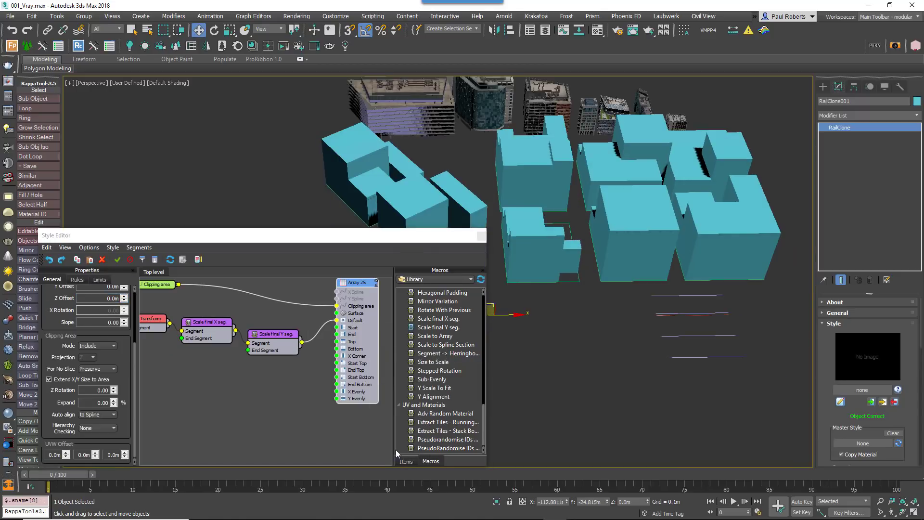
pyautogui.click(418, 260)
pyautogui.click(418, 269)
pyautogui.click(464, 352)
# - Wire a Numeric node of type Boolean (0/1) to the generator's Limit by ID input
pyautogui.click(413, 462)
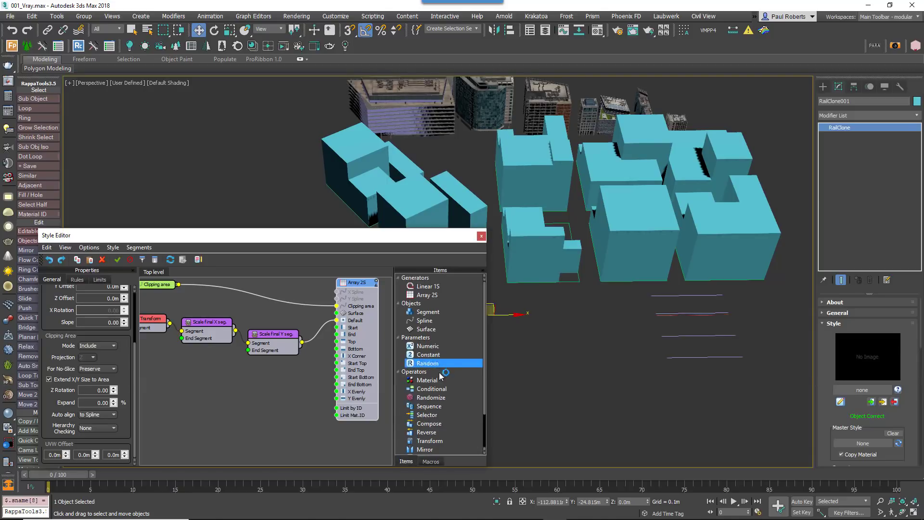
pyautogui.moveTo(430, 347); pyautogui.dragTo(337, 408)
pyautogui.click(102, 302)
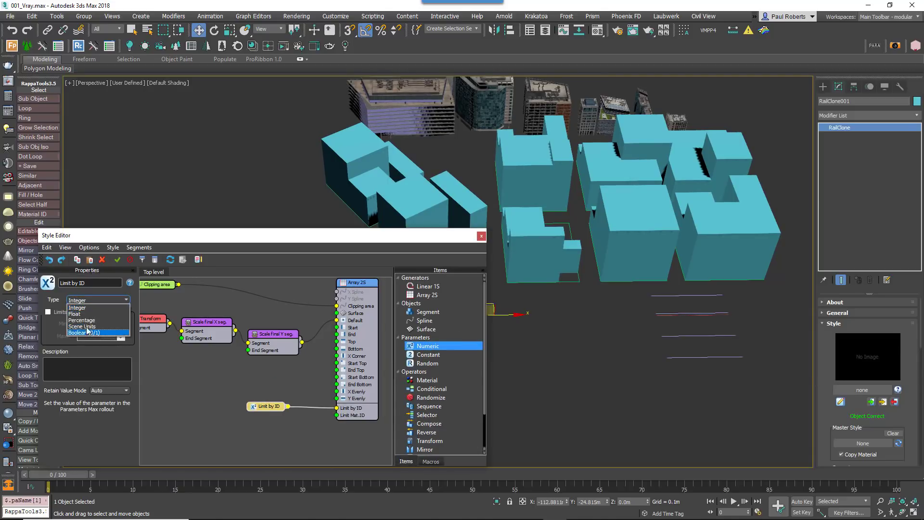
pyautogui.click(88, 333)
# - Wire a second Numeric node of type Integer to the generator's Limit Mat.ID input
pyautogui.moveTo(428, 346); pyautogui.dragTo(268, 426)
pyautogui.moveTo(291, 426); pyautogui.dragTo(337, 416)
pyautogui.click(78, 301)
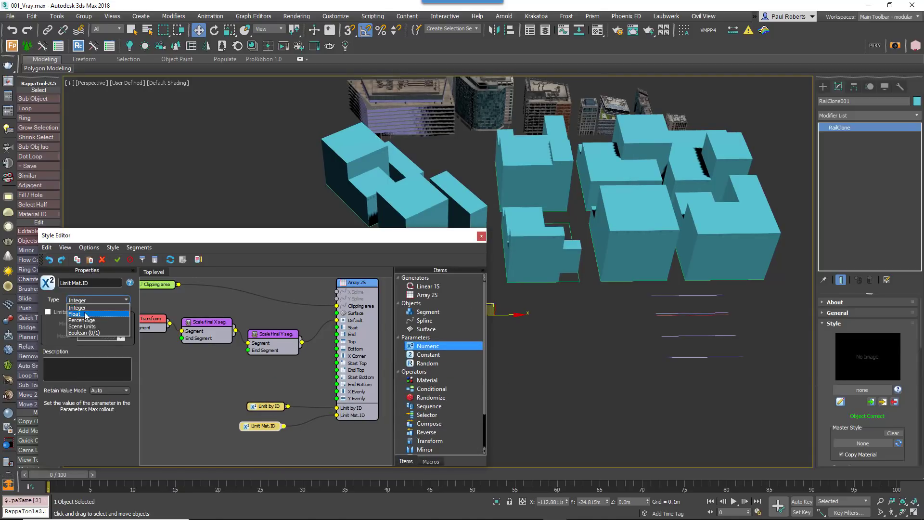
pyautogui.click(77, 307)
pyautogui.scroll(-5, 856, 422)
pyautogui.click(839, 373)
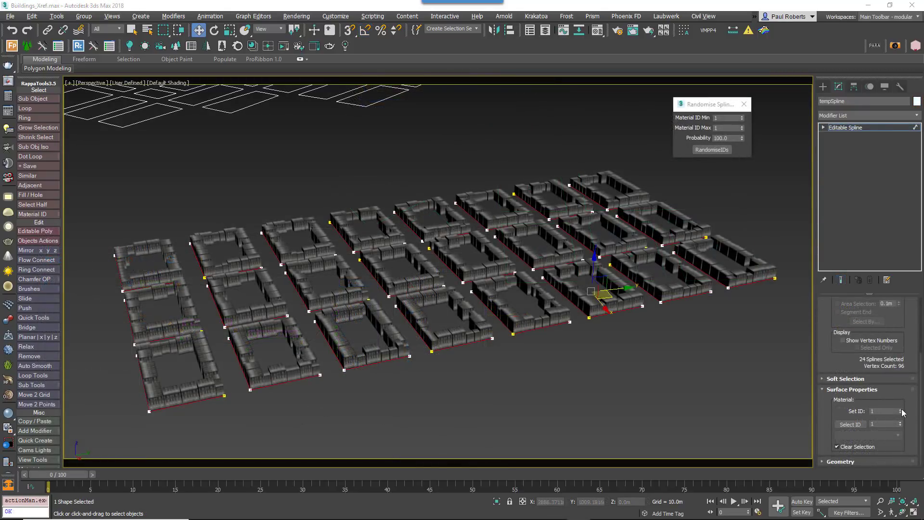
# - In the Buildings_Xref scene, raise the material ID of all 24 selected block splines step by step from 1 to 22
pyautogui.click(901, 410)
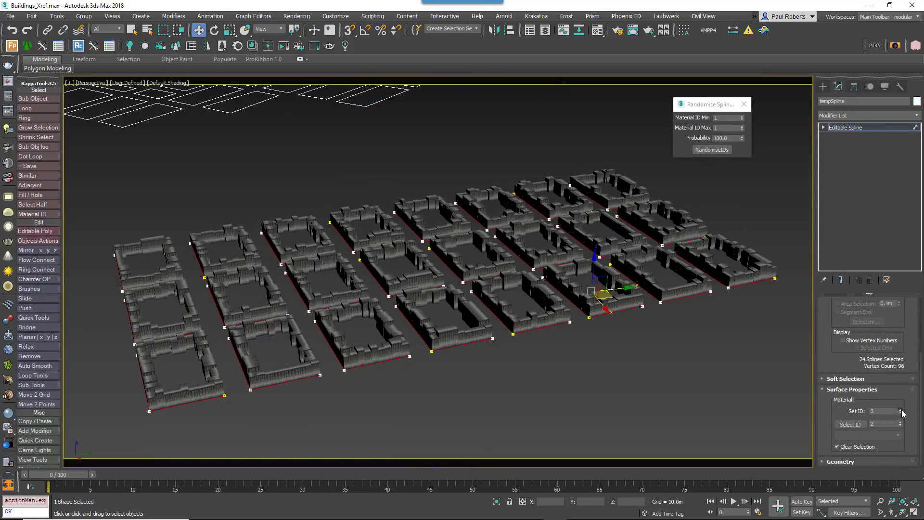
pyautogui.click(901, 409)
pyautogui.click(901, 409)
pyautogui.click(901, 409)
pyautogui.click(901, 409)
pyautogui.click(901, 410)
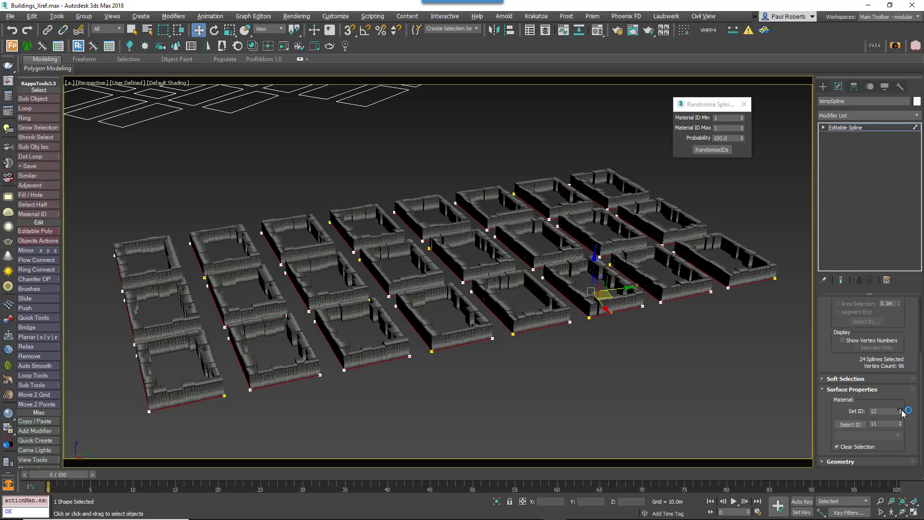
pyautogui.click(901, 409)
pyautogui.click(901, 410)
pyautogui.click(901, 410)
pyautogui.click(901, 410)
pyautogui.click(900, 410)
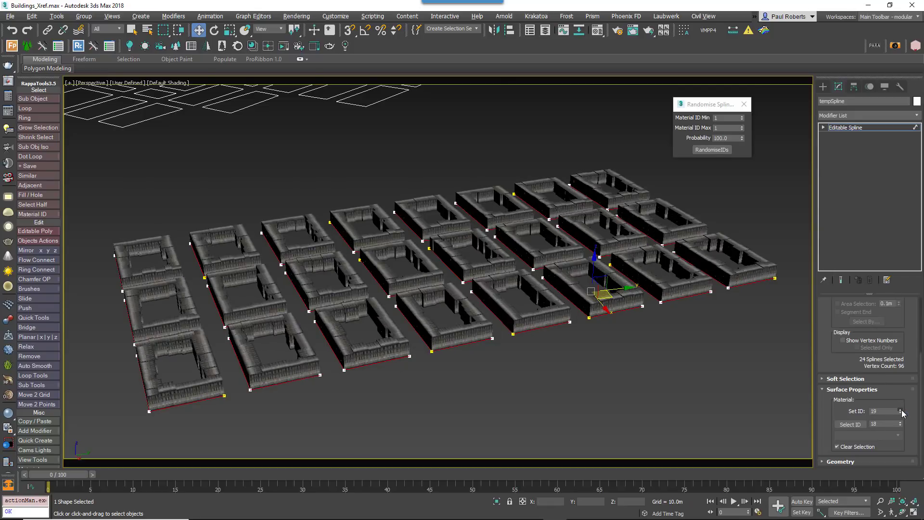
pyautogui.click(900, 410)
pyautogui.click(900, 410)
pyautogui.click(901, 411)
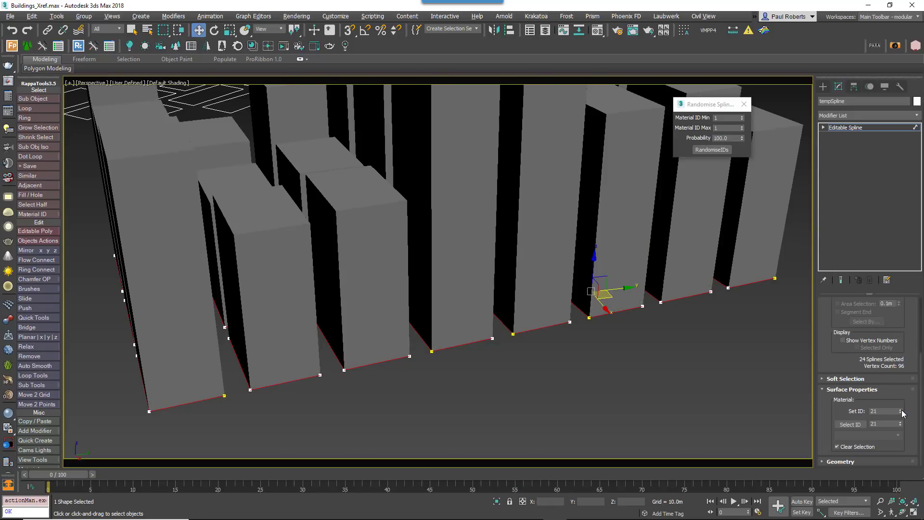
pyautogui.moveTo(659, 341); pyautogui.dragTo(670, 376, button='middle')
pyautogui.click(900, 409)
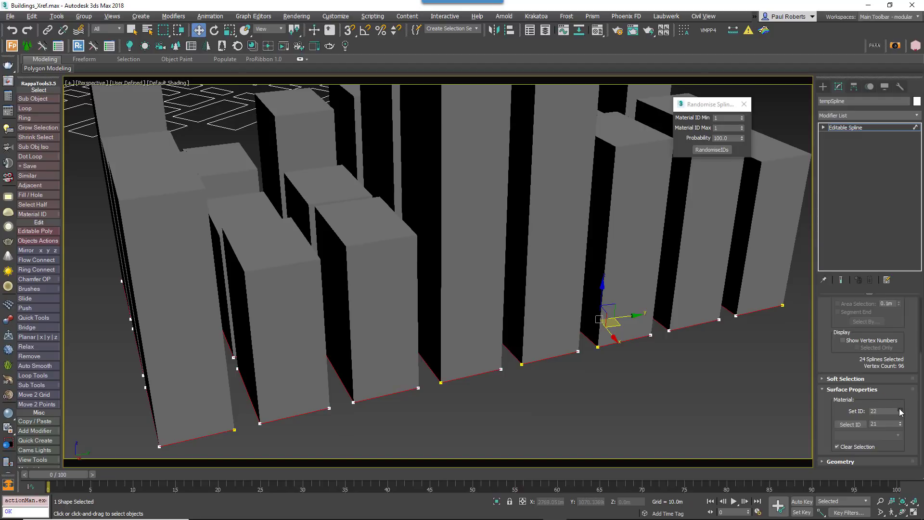
pyautogui.moveTo(597, 376); pyautogui.dragTo(582, 373, button='middle')
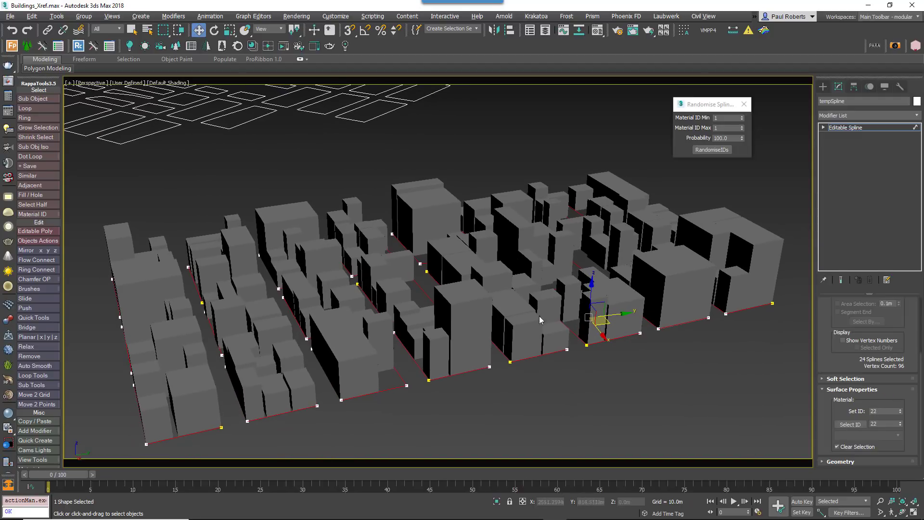
pyautogui.moveTo(540, 320); pyautogui.dragTo(541, 313, button='middle')
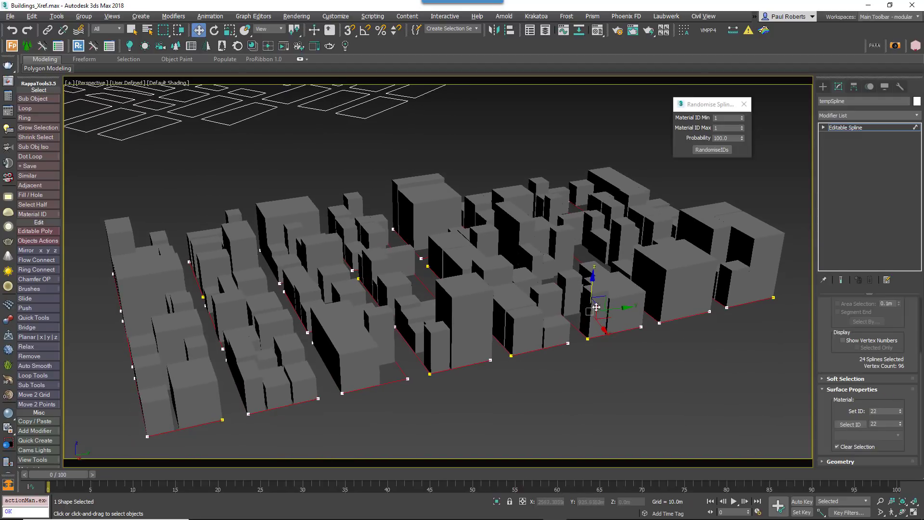
# - Lower the material IDs of two individual front-row block splines, setting the second one to 19
pyautogui.click(683, 319)
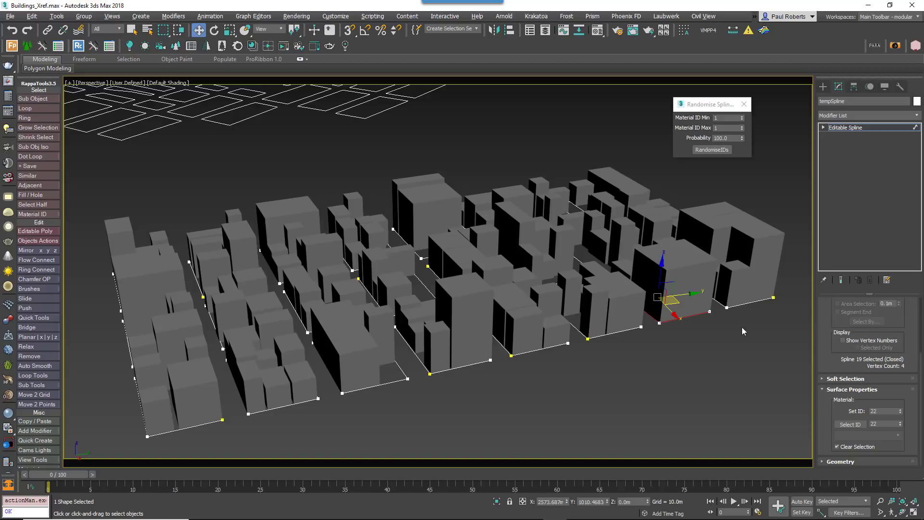
pyautogui.click(900, 413)
pyautogui.click(593, 339)
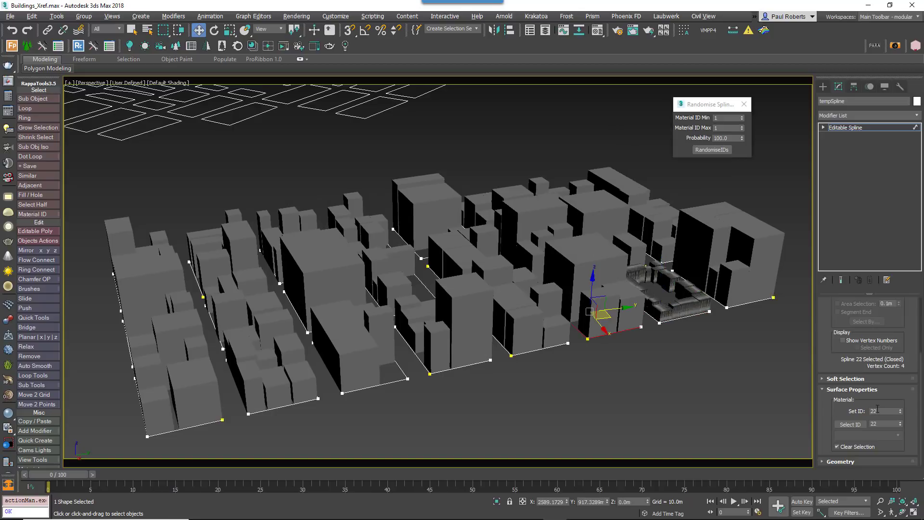
pyautogui.click(900, 413)
pyautogui.click(900, 413)
pyautogui.click(901, 413)
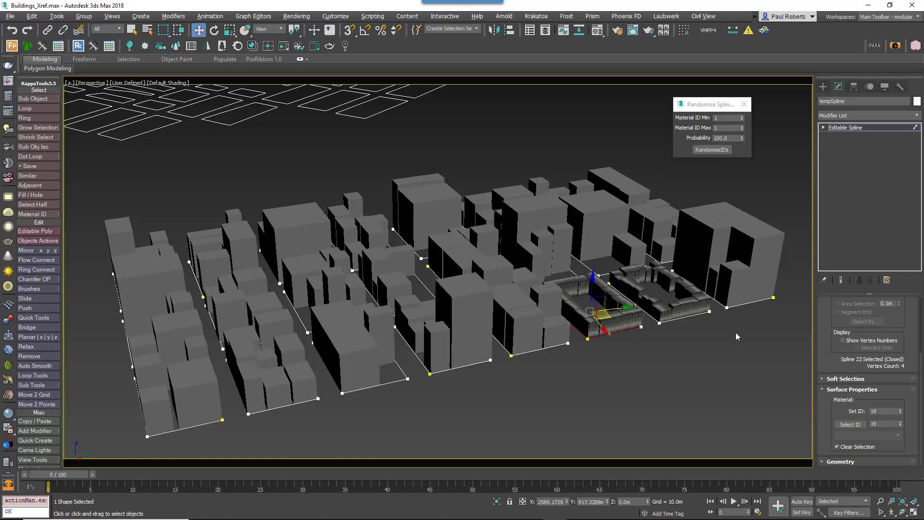
# - Randomise the spline material IDs from 1 to 20 at 100 probability, and run it again for IDs 21 to 22 at 33 probability
pyautogui.click(728, 128)
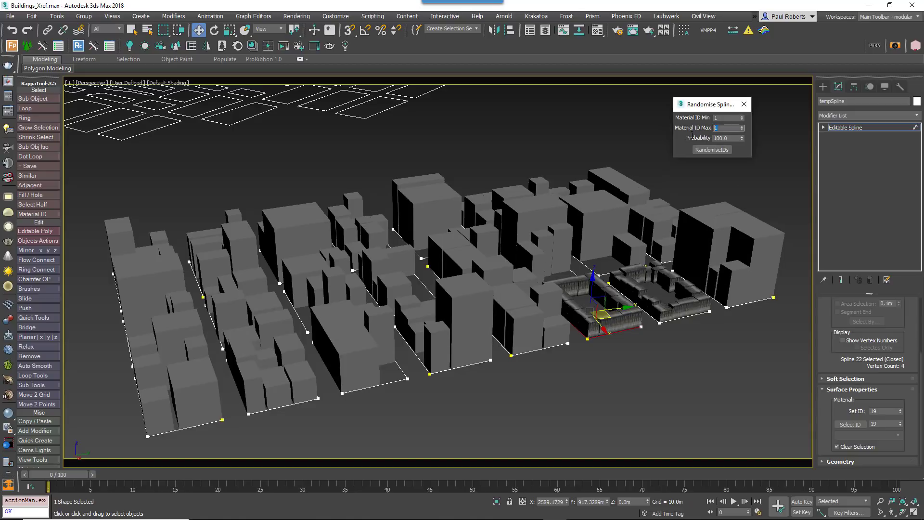
pyautogui.click(712, 150)
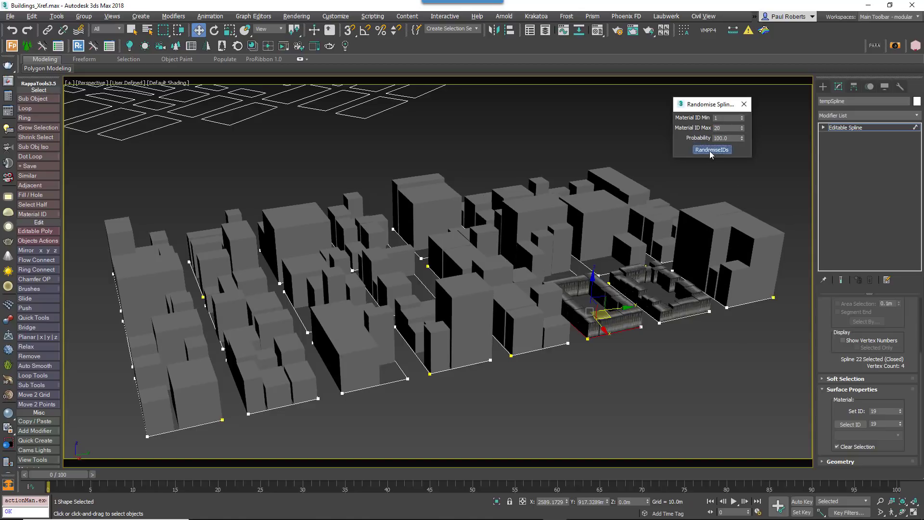
pyautogui.click(716, 118)
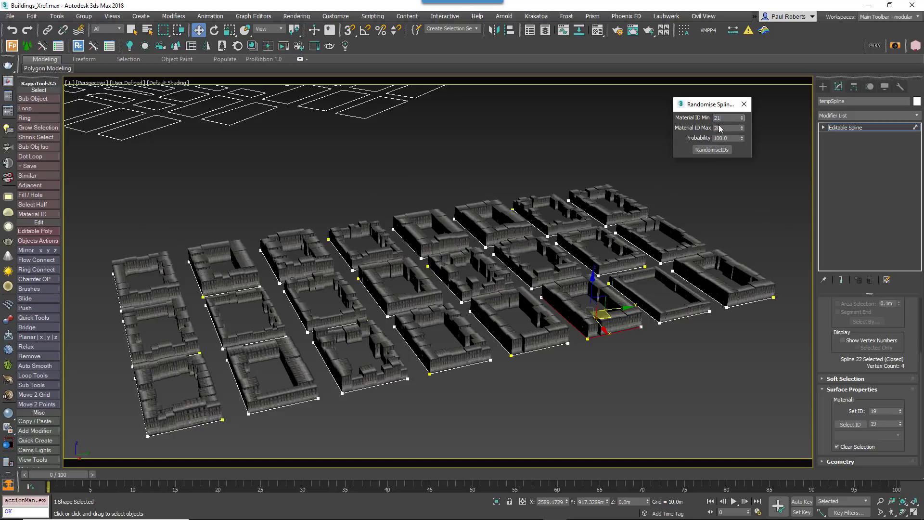
pyautogui.press('Tab')
pyautogui.write('22')
pyautogui.press('Tab')
pyautogui.write('33')
pyautogui.click(712, 150)
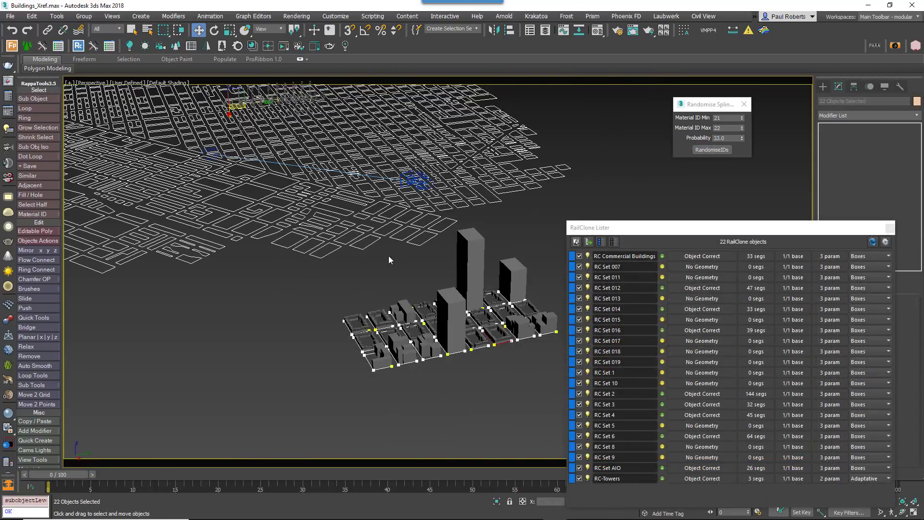
# - Assign the city spline as base to all selected RailClone objects with the MAXScript command "for obj in selection do obj.banode[1] = $cityspline"
pyautogui.scroll(5, 389, 256)
pyautogui.moveTo(389, 256); pyautogui.dragTo(536, 236, button='middle')
pyautogui.scroll(3, 391, 308)
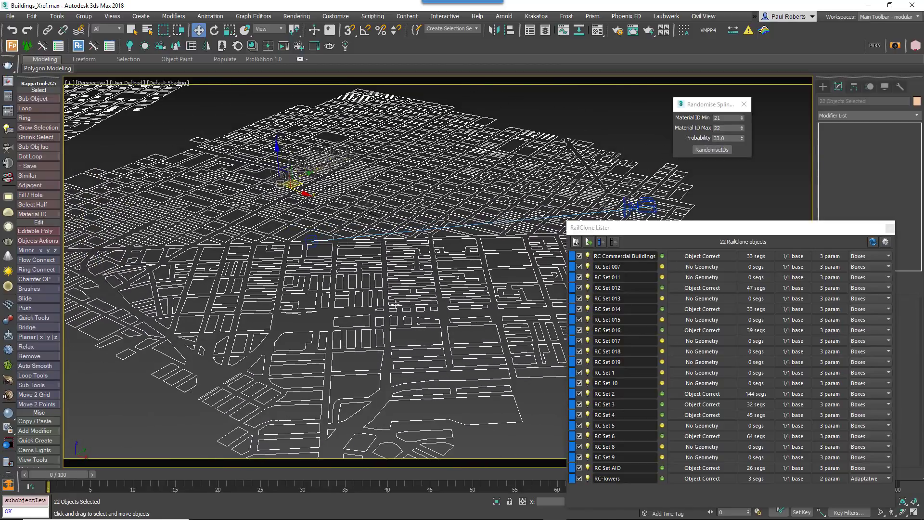
pyautogui.moveTo(395, 302); pyautogui.dragTo(400, 289, button='middle')
pyautogui.press('F11')
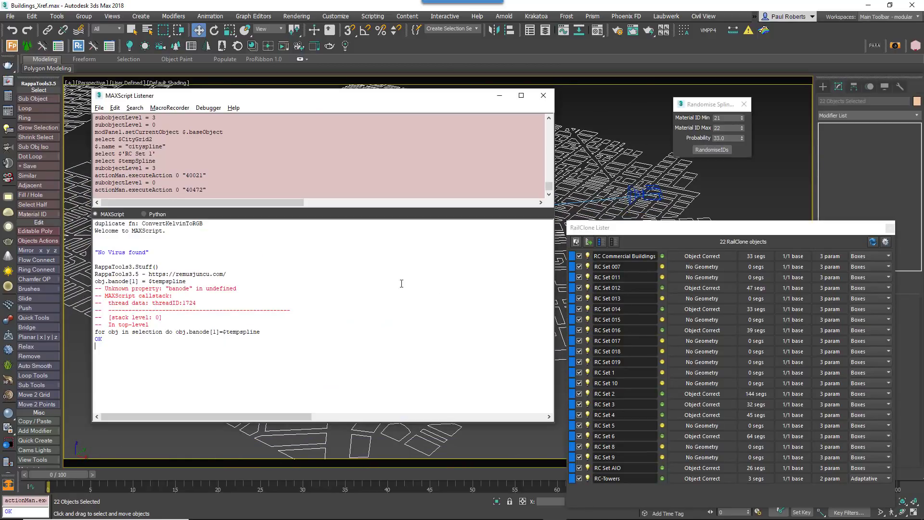
pyautogui.moveTo(304, 97); pyautogui.dragTo(632, 53)
pyautogui.click(520, 316)
pyautogui.write('f')
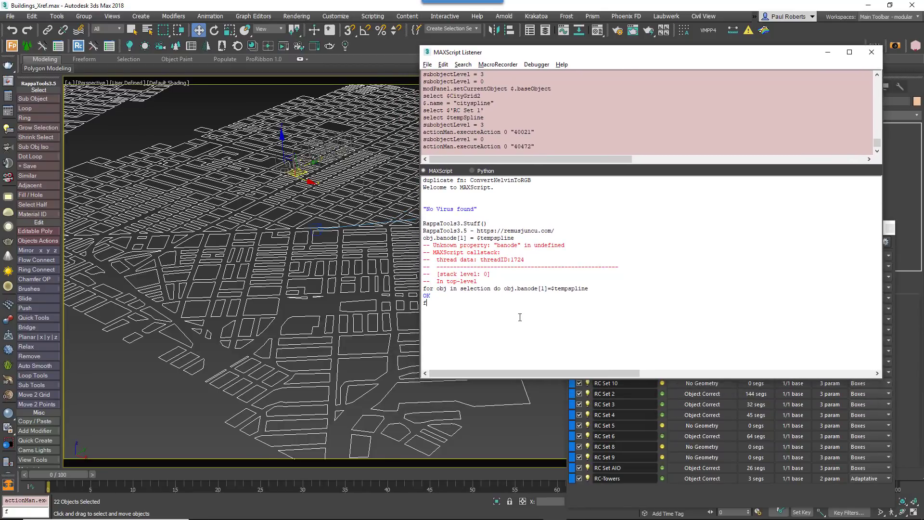
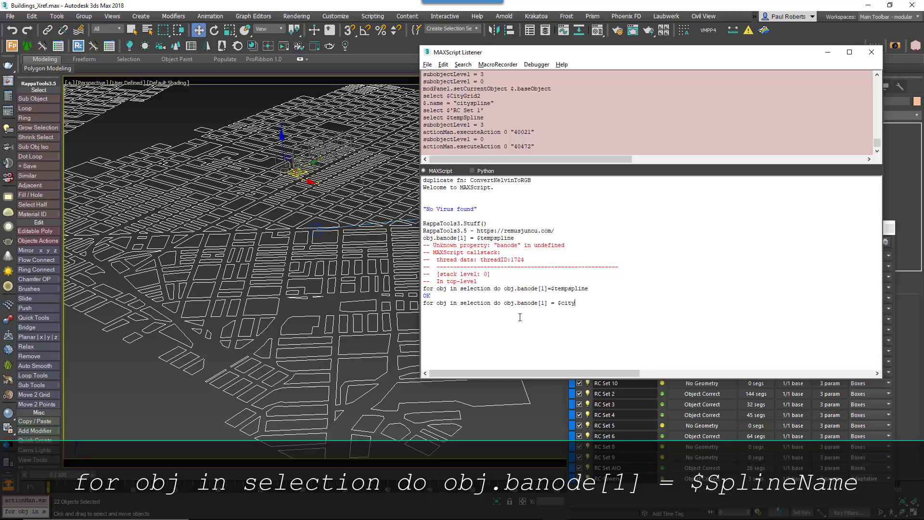
pyautogui.press('Return')
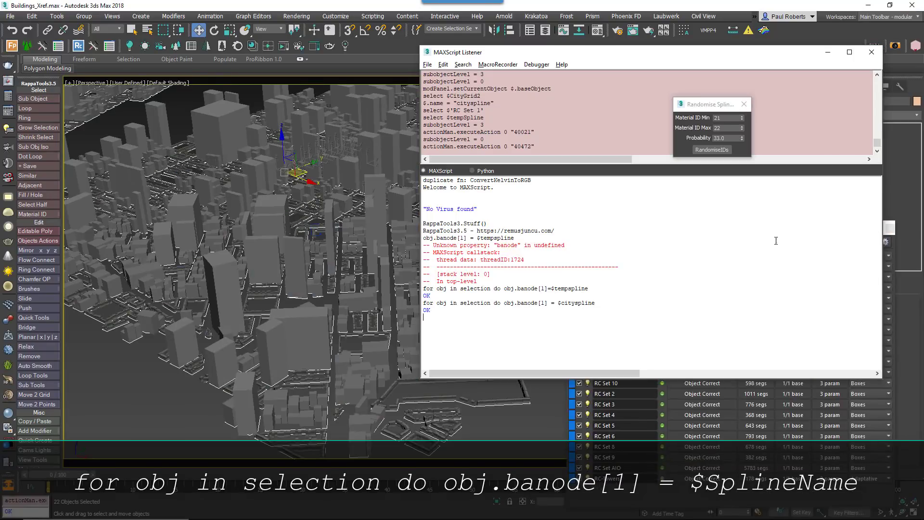
pyautogui.click(871, 52)
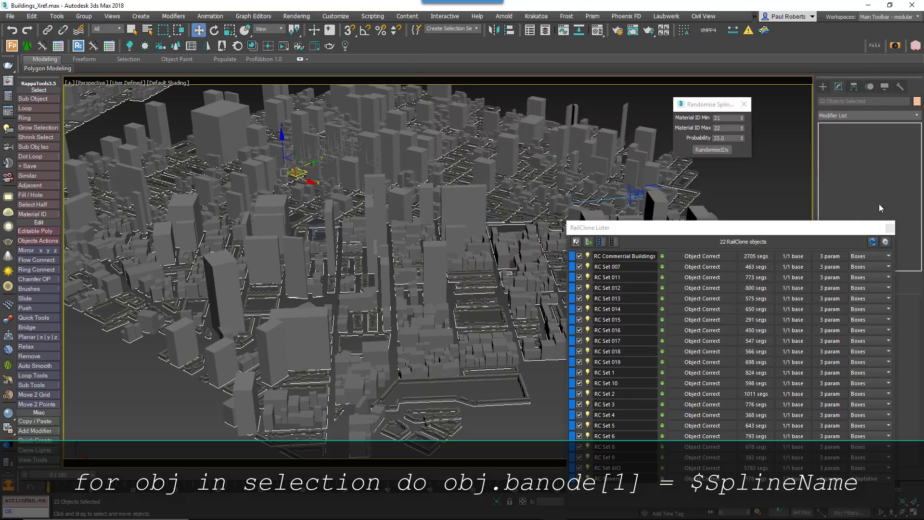
pyautogui.click(893, 228)
pyautogui.moveTo(417, 299)
pyautogui.keyDown('alt'); pyautogui.mouseDown(button='middle')
pyautogui.moveTo(439, 381)
pyautogui.moveTo(383, 351)
pyautogui.moveTo(395, 306)
pyautogui.moveTo(414, 303)
pyautogui.mouseUp(button='middle'); pyautogui.keyUp('alt')
pyautogui.press('c')
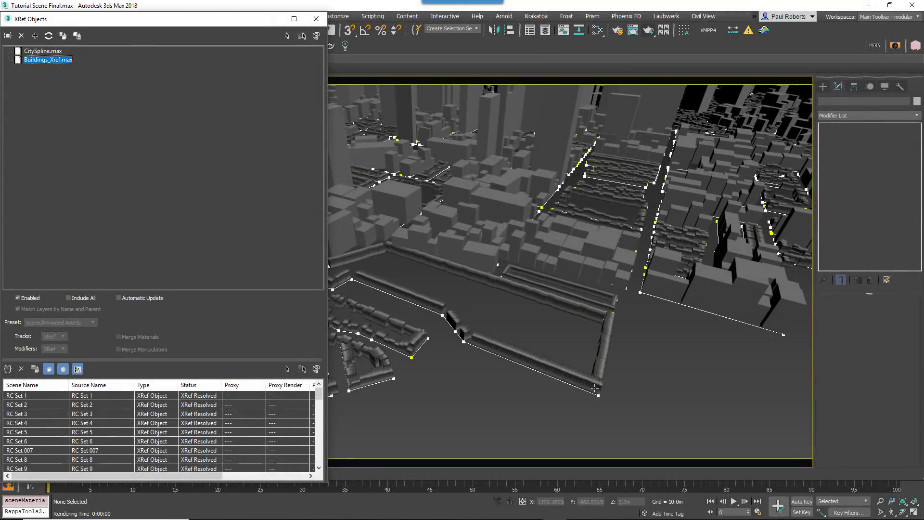
# - In Tutorial Scene Final, clone the CityGrid2 spline as a copy and apply an Extrude modifier of -30 m
pyautogui.click(573, 387)
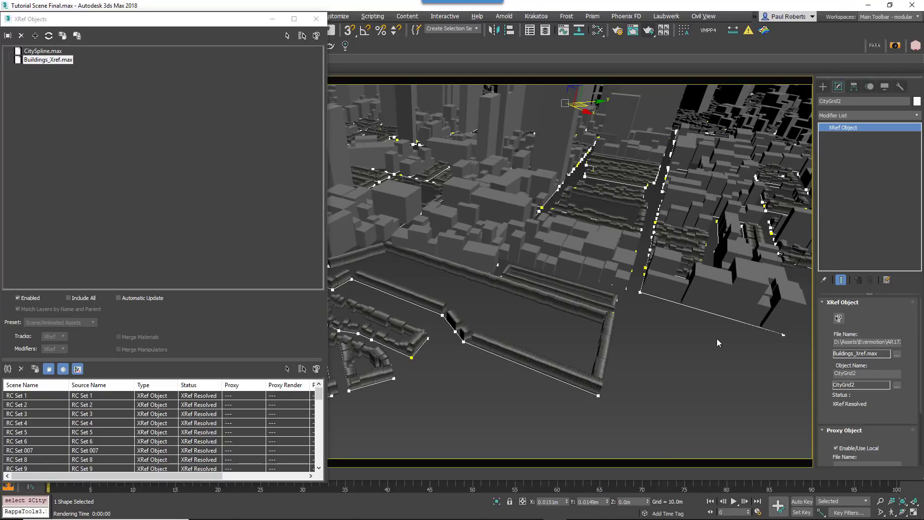
pyautogui.hotkey('ctrl', 'v')
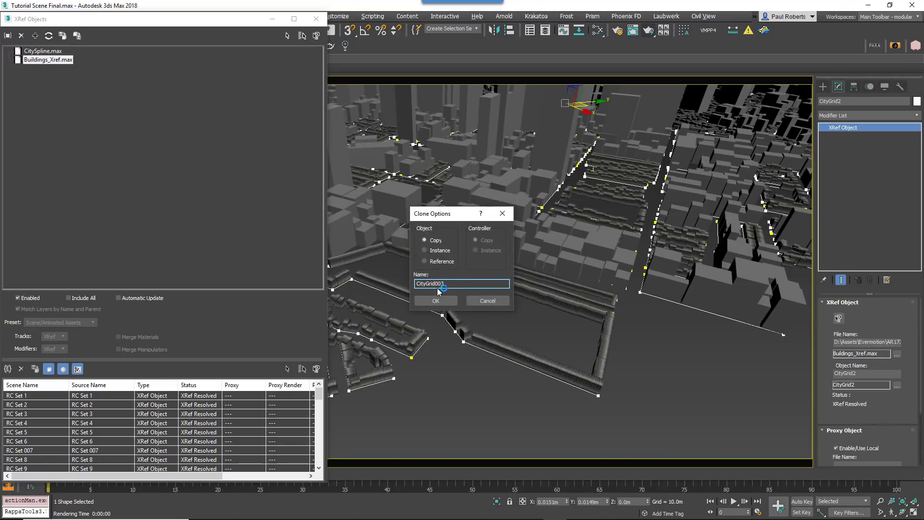
pyautogui.click(443, 302)
pyautogui.click(886, 116)
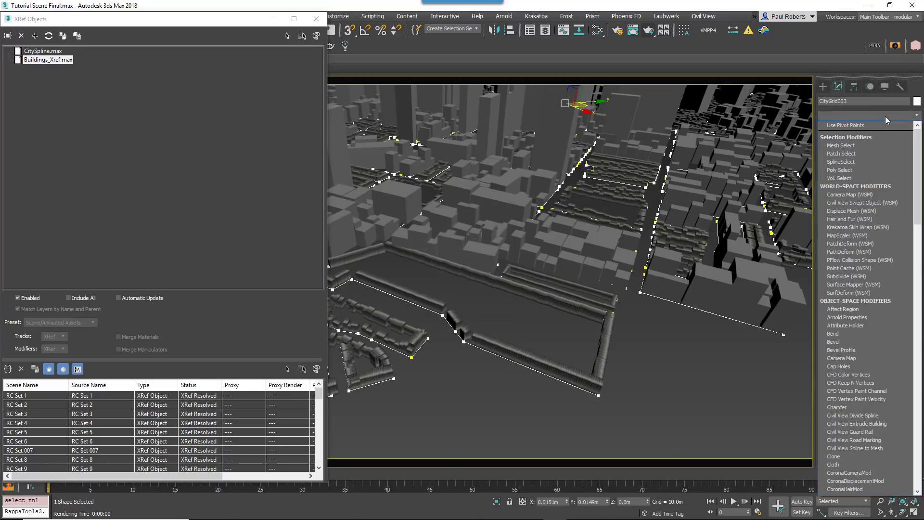
pyautogui.write('ex')
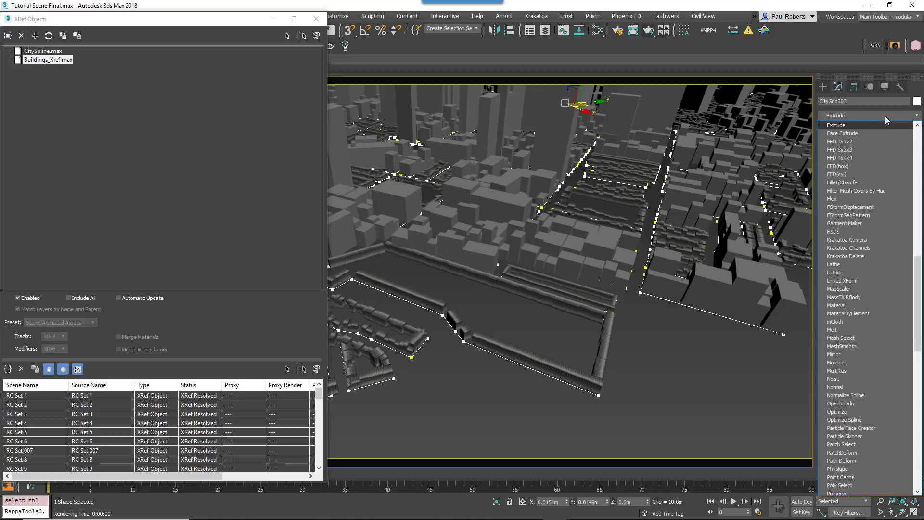
pyautogui.press('Return')
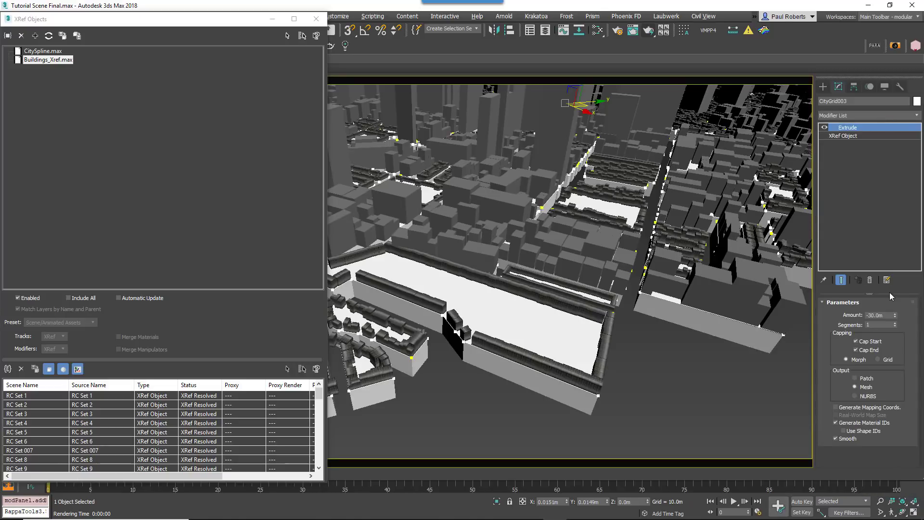
# - Create a ground plane about 5825 by 6694 m that spans the whole city
pyautogui.press('z')
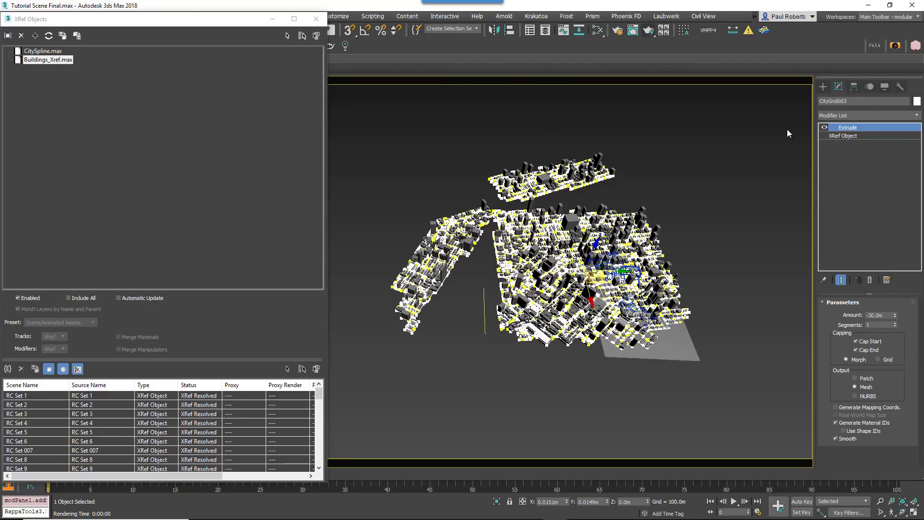
pyautogui.click(824, 86)
pyautogui.click(886, 185)
pyautogui.moveTo(629, 151); pyautogui.dragTo(418, 405)
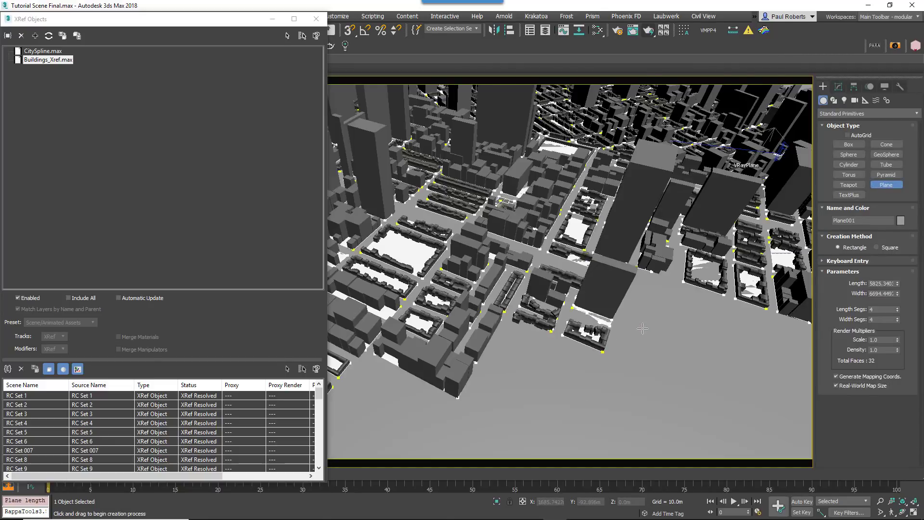
pyautogui.keyDown('alt'); pyautogui.moveTo(642, 328); pyautogui.dragTo(654, 303, button='middle'); pyautogui.keyUp('alt')
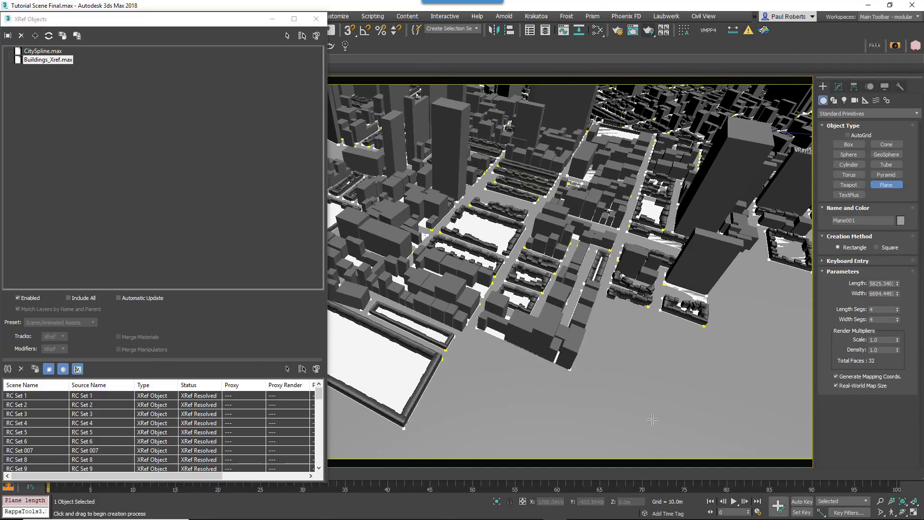
# - Close the XRef Objects dialog and lower the ground plane to a Z position of -0.3 m
pyautogui.click(317, 19)
pyautogui.rightClick(588, 396)
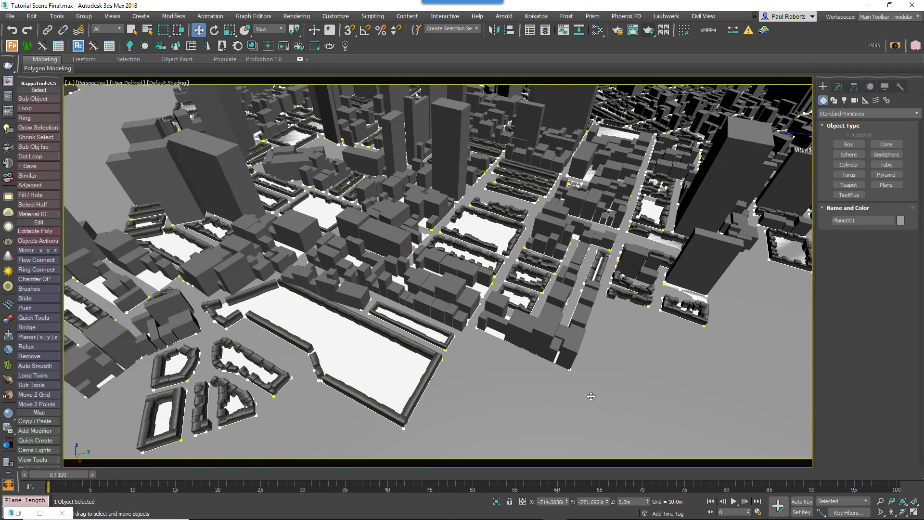
pyautogui.write('-0.3')
pyautogui.press('Return')
pyautogui.keyDown('alt'); pyautogui.moveTo(544, 313); pyautogui.dragTo(458, 266, button='middle'); pyautogui.keyUp('alt')
pyautogui.scroll(8, 390, 232)
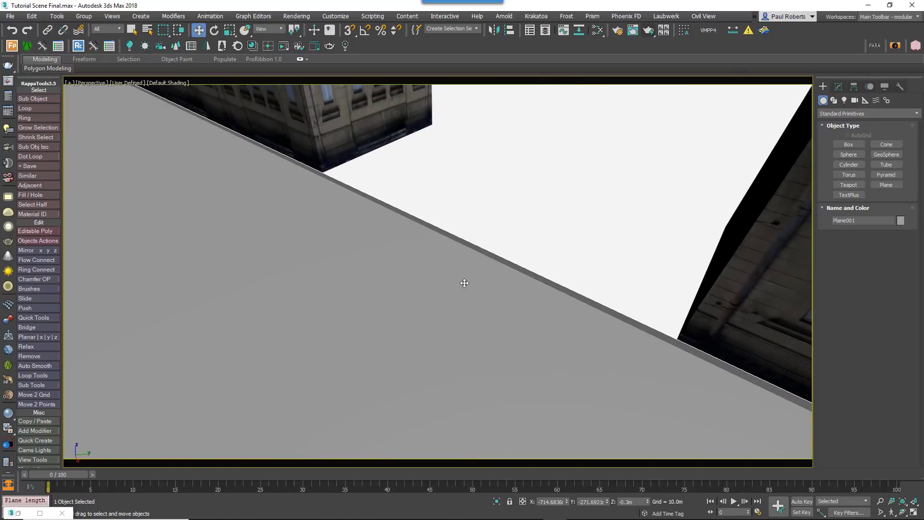
pyautogui.scroll(-10, 465, 282)
# - Add the extruded CityGrid003 blocks to the objects of the VRayDistanceTex map in the asphalt material
pyautogui.press('m')
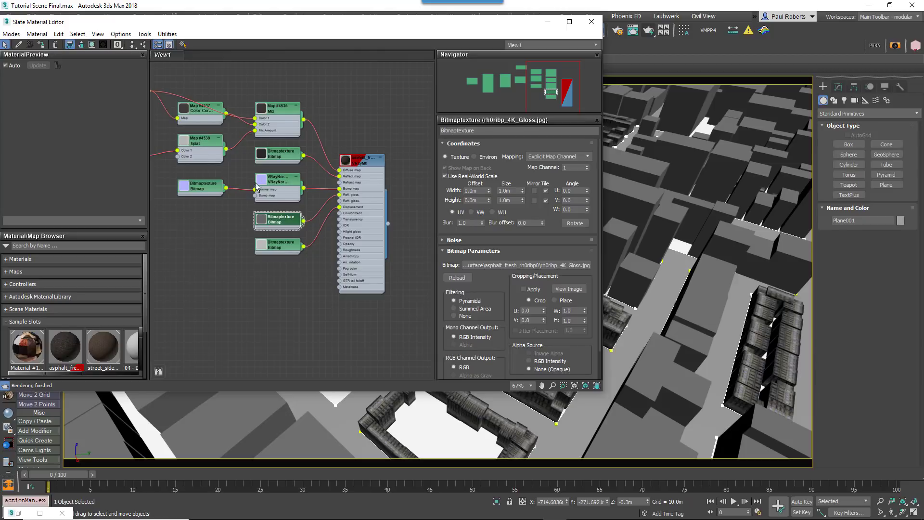
pyautogui.moveTo(258, 188); pyautogui.dragTo(451, 197, button='middle')
pyautogui.doubleClick(279, 164)
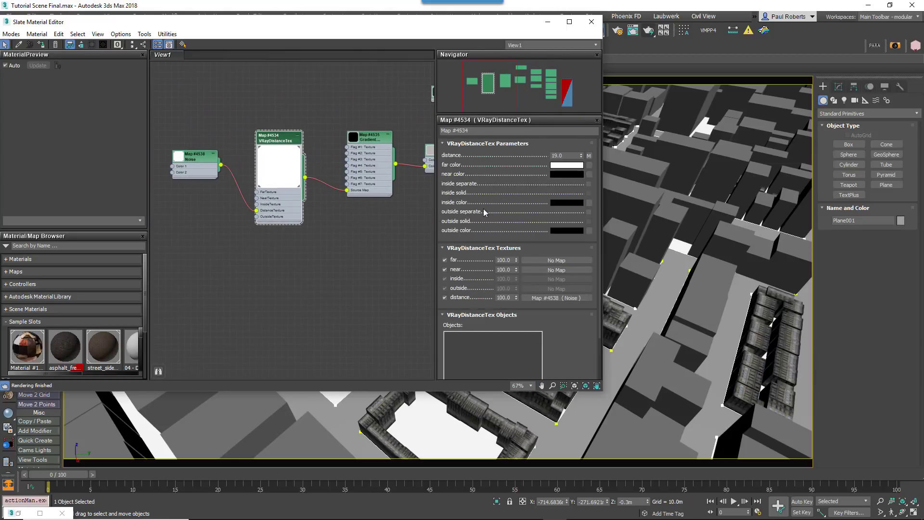
pyautogui.scroll(-2, 507, 249)
pyautogui.click(466, 349)
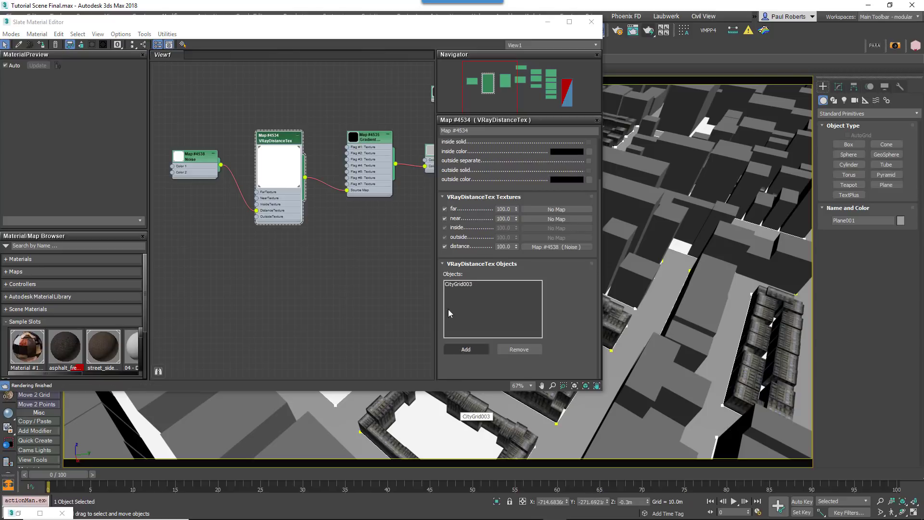
pyautogui.click(452, 418)
# - Examine the Gradient Ramp map driven by the distance texture and the rendered roads in the V-Ray frame buffer
pyautogui.doubleClick(365, 139)
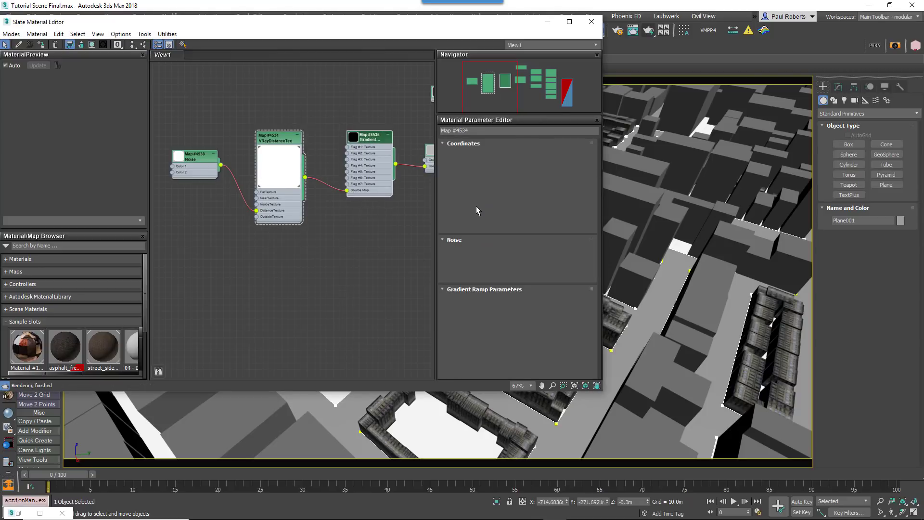
pyautogui.scroll(-3, 456, 236)
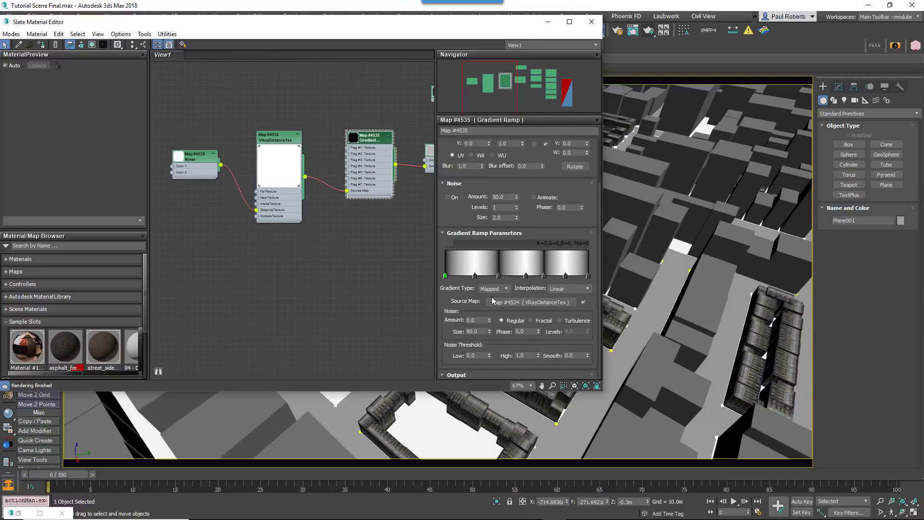
pyautogui.click(592, 22)
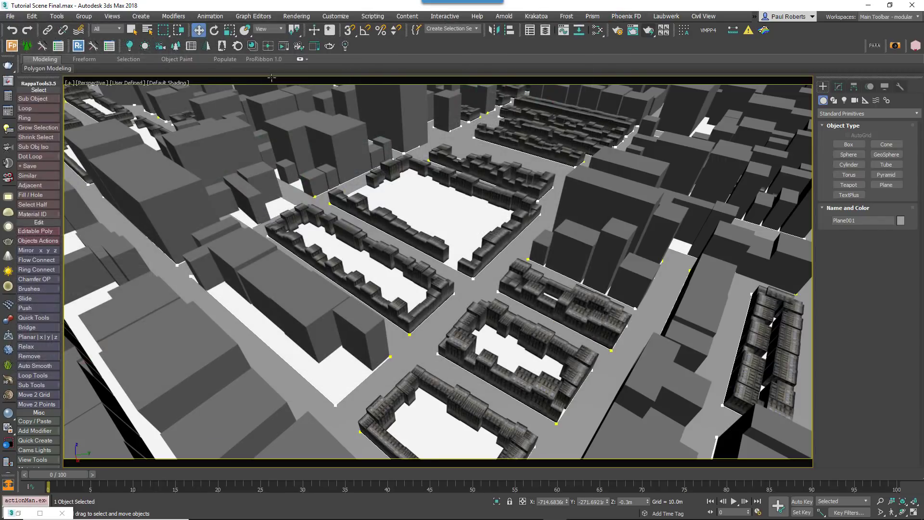
pyautogui.click(7, 81)
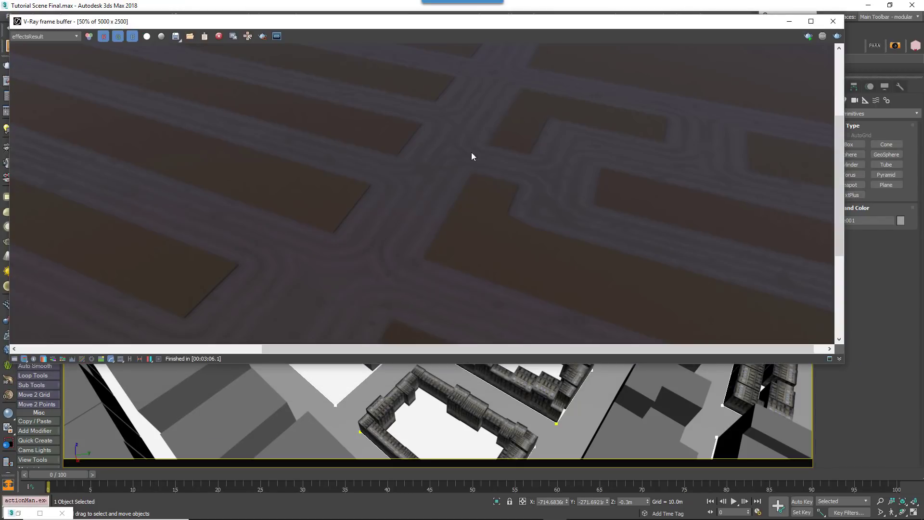
pyautogui.moveTo(472, 156); pyautogui.dragTo(549, 151, button='middle')
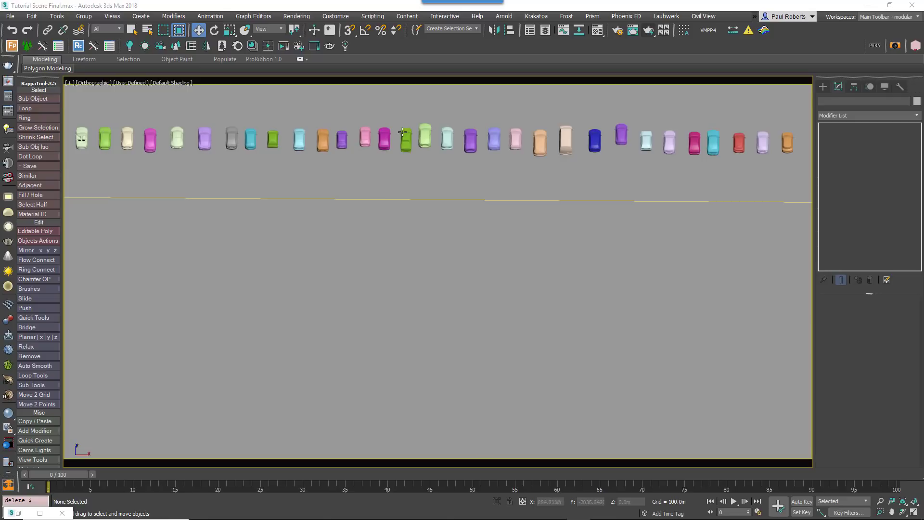
# - Review the row of car models and the Multi/Sub-Object material they share
pyautogui.keyDown('alt'); pyautogui.moveTo(403, 152); pyautogui.dragTo(402, 147, button='middle'); pyautogui.keyUp('alt')
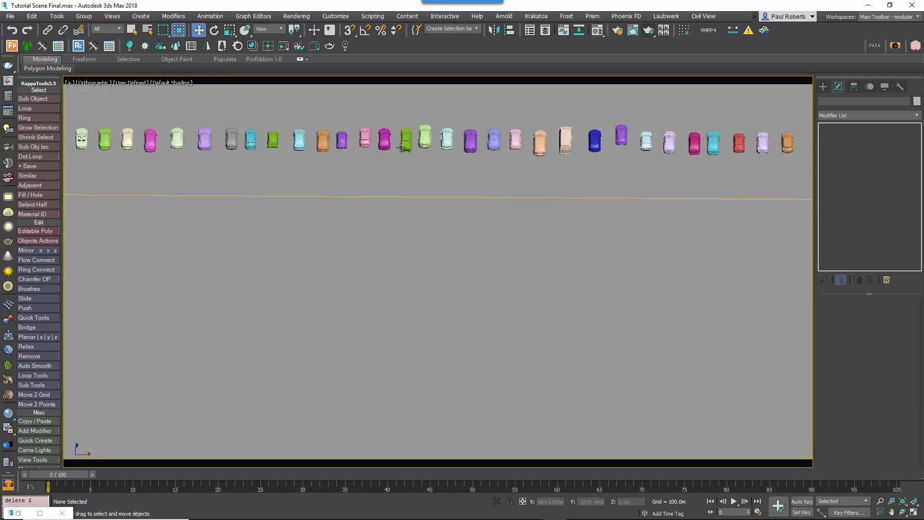
pyautogui.press('m')
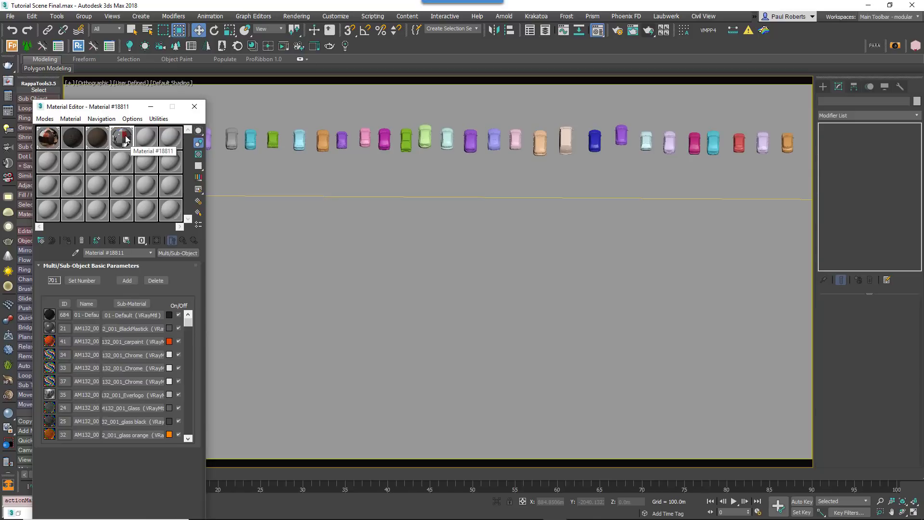
pyautogui.click(195, 106)
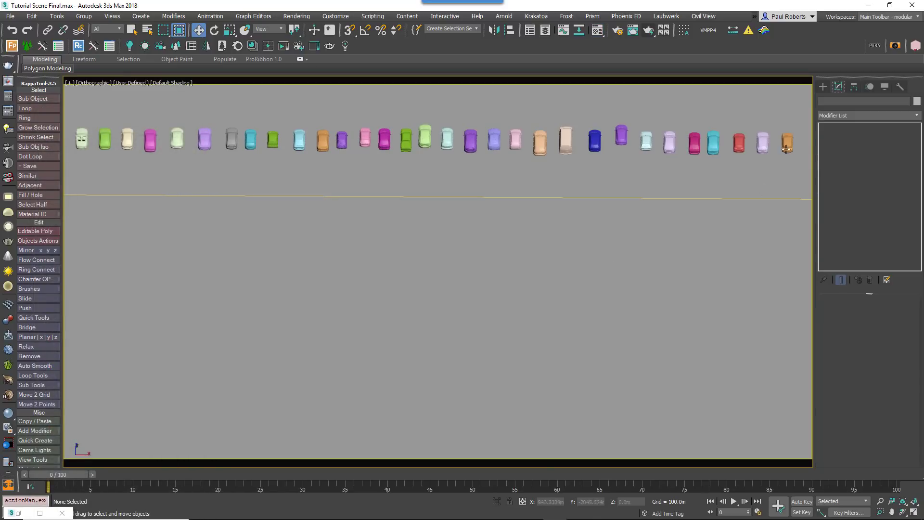
# - Create a RailClone Pro object on the ground plane below the cars and open its Style Editor
pyautogui.click(822, 87)
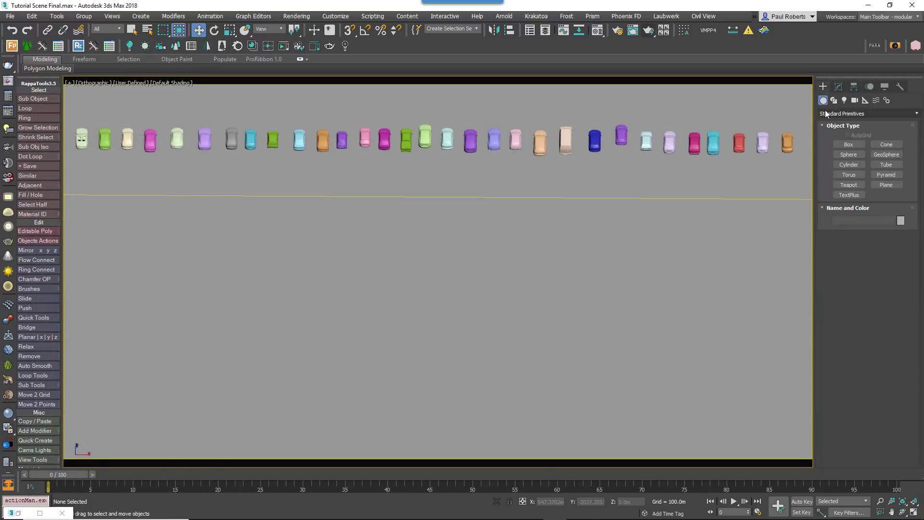
pyautogui.click(862, 113)
pyautogui.click(839, 279)
pyautogui.click(842, 144)
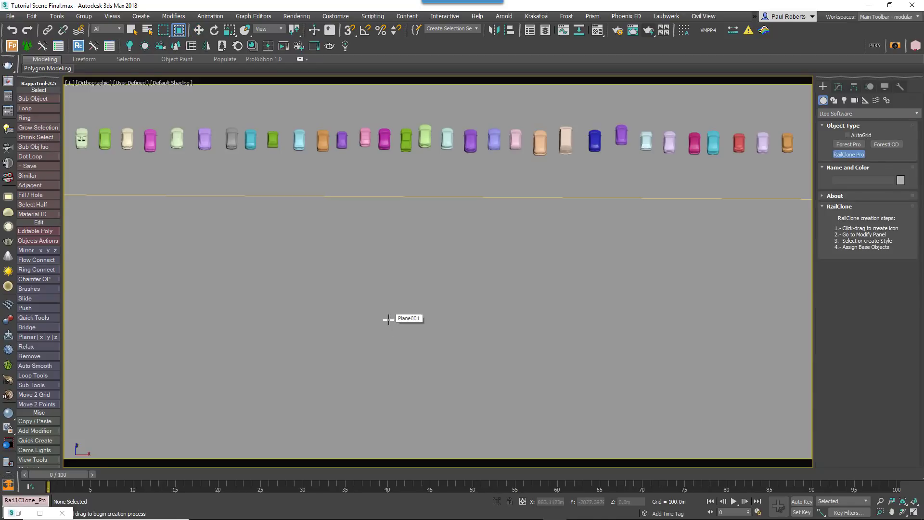
pyautogui.click(396, 316)
pyautogui.click(840, 402)
# - Add a Segment node to the style and use it to import all the AM132 car models as segments
pyautogui.moveTo(451, 138); pyautogui.dragTo(220, 145)
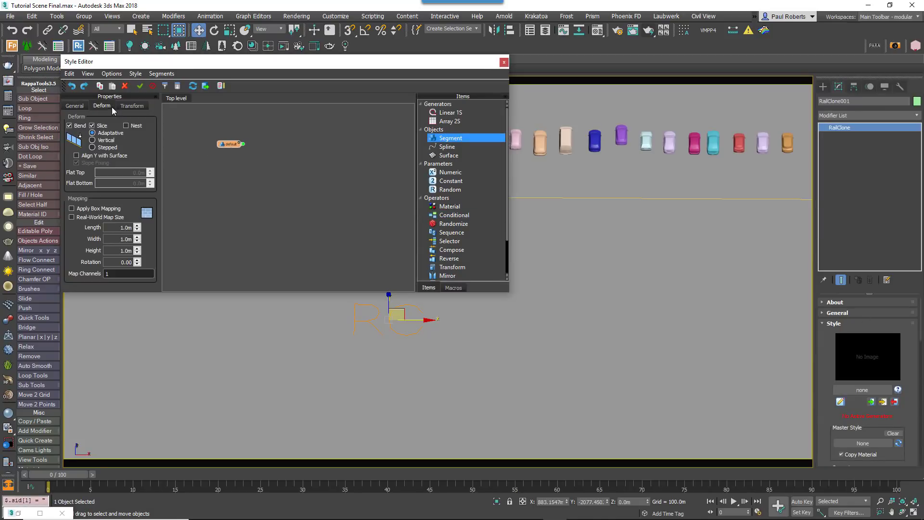
pyautogui.rightClick(219, 146)
pyautogui.click(274, 221)
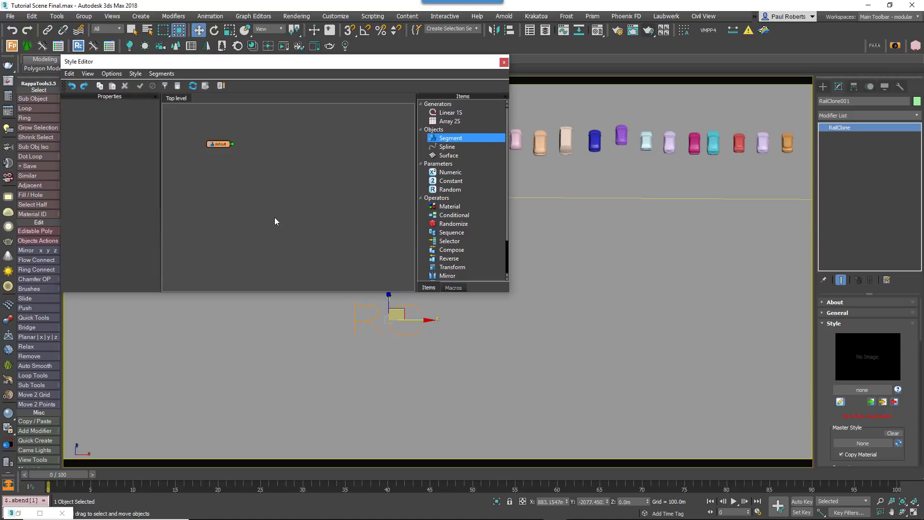
pyautogui.rightClick(219, 145)
pyautogui.click(253, 220)
pyautogui.click(53, 85)
pyautogui.scroll(-4, 99, 308)
pyautogui.keyDown('shift'); pyautogui.click(102, 336); pyautogui.keyUp('shift')
pyautogui.click(289, 375)
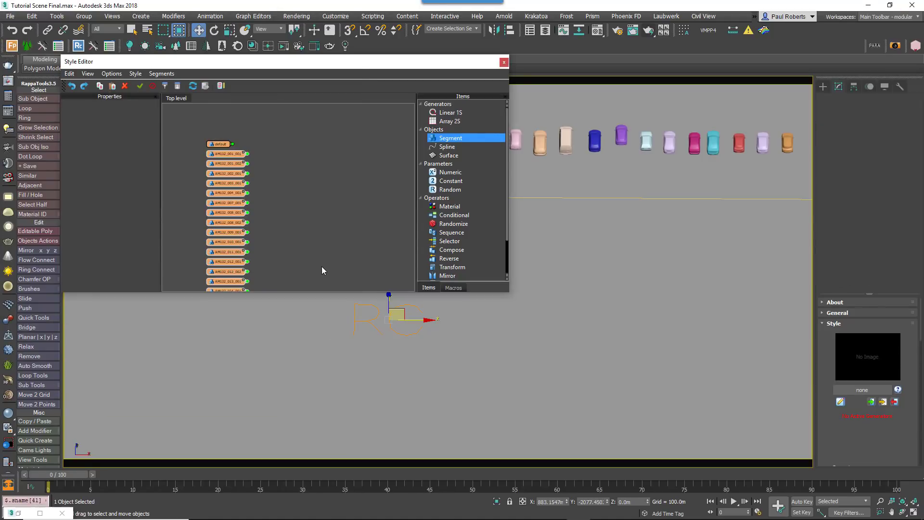
# - Move and widen the Style Editor below the row of cars and delete the default segment node
pyautogui.moveTo(295, 67)
pyautogui.mouseDown()
pyautogui.moveTo(267, 232)
pyautogui.moveTo(249, 236)
pyautogui.mouseUp()
pyautogui.moveTo(464, 336); pyautogui.dragTo(821, 337)
pyautogui.moveTo(610, 221); pyautogui.dragTo(619, 206, button='middle')
pyautogui.click(173, 312)
pyautogui.press('Delete')
pyautogui.scroll(-3, 324, 320)
# - Feed the car segments through Randomize and Transform nodes into the Default input of a Linear 1S generator, and connect a Spline node to it
pyautogui.moveTo(765, 392); pyautogui.dragTo(293, 362)
pyautogui.moveTo(762, 280); pyautogui.dragTo(339, 354)
pyautogui.click(293, 364)
pyautogui.scroll(5, 339, 354)
pyautogui.moveTo(227, 353); pyautogui.dragTo(401, 318)
pyautogui.click(345, 296)
pyautogui.moveTo(758, 315); pyautogui.dragTo(400, 296)
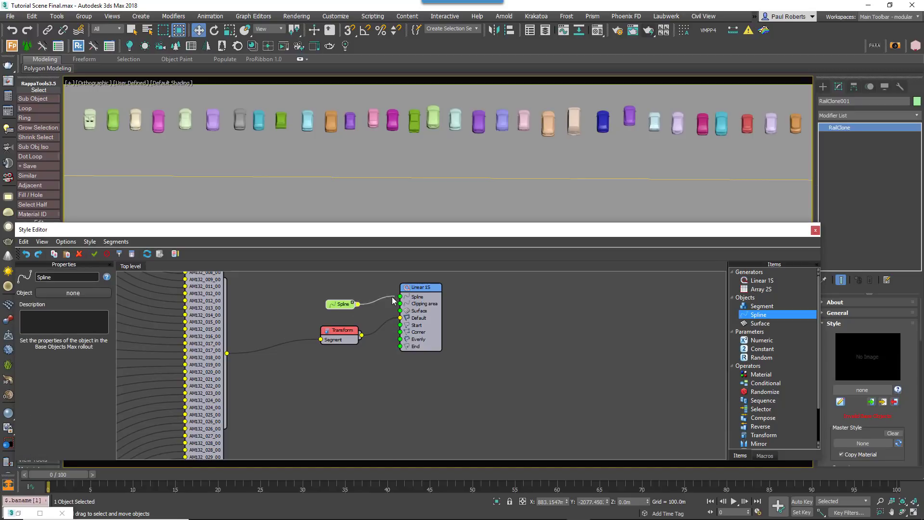
# - Set the Transform operator's fixed Z rotation to 90 degrees so the cars align with the spline
pyautogui.click(339, 330)
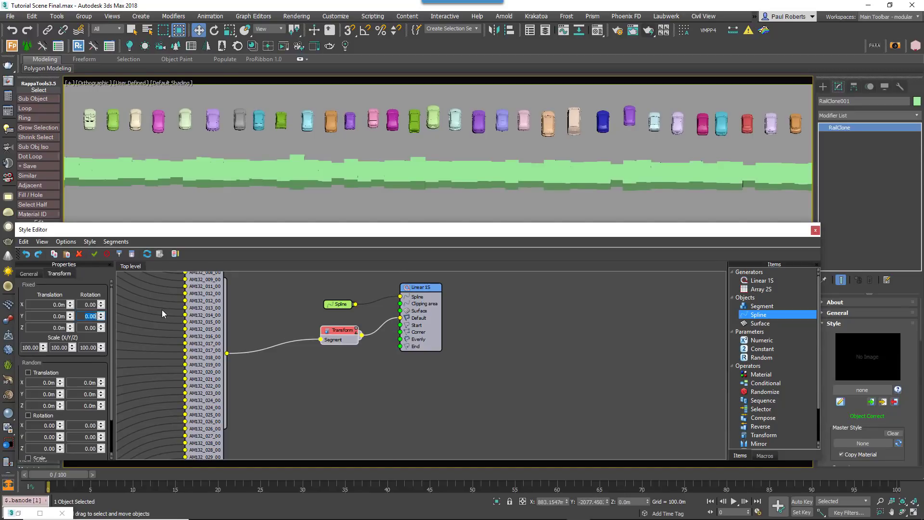
pyautogui.doubleClick(89, 327)
pyautogui.write('90')
pyautogui.press('Return')
# - Enable random translation on the Transform operator with a Y range from -0.67 m to 0.63 m
pyautogui.click(28, 372)
pyautogui.doubleClick(49, 394)
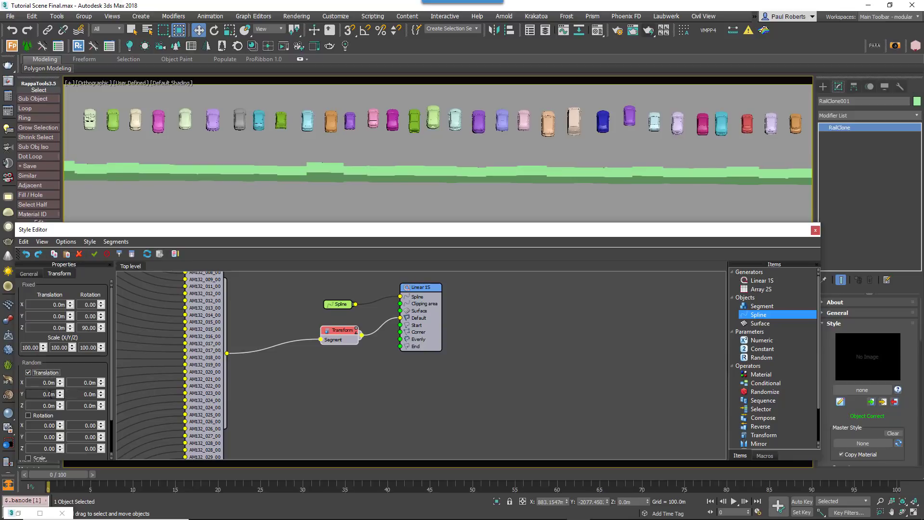
pyautogui.write('-0.1')
pyautogui.press('Tab')
pyautogui.hotkey('shift', 'Tab')
pyautogui.moveTo(59, 395); pyautogui.dragTo(70, 423)
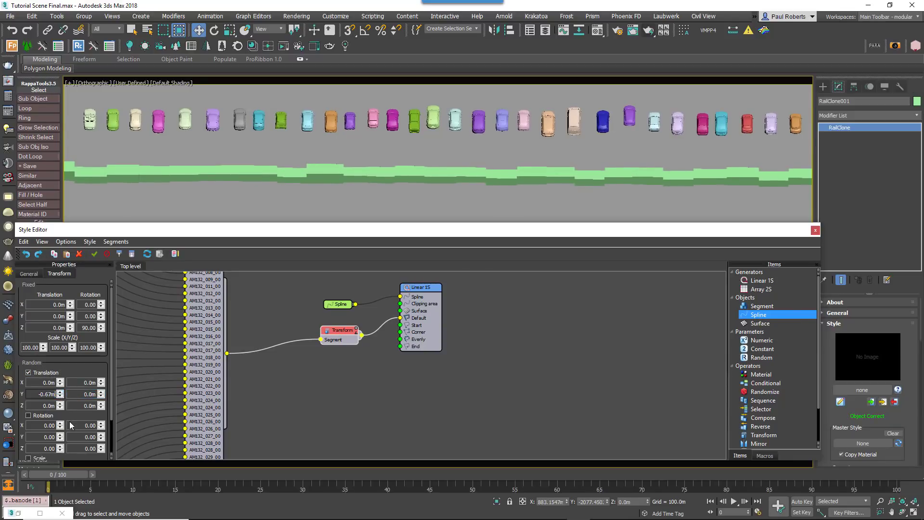
pyautogui.moveTo(101, 392); pyautogui.dragTo(103, 363)
# - Spread out the nodes and insert a Sequence operator between the Transform operator and the generator's Default input
pyautogui.moveTo(339, 331); pyautogui.dragTo(284, 337)
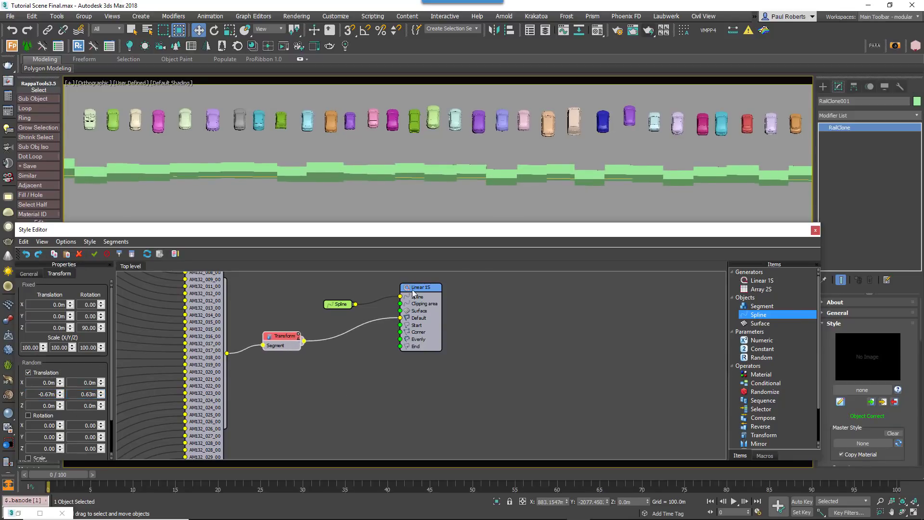
pyautogui.moveTo(421, 287); pyautogui.dragTo(523, 286)
pyautogui.moveTo(341, 304); pyautogui.dragTo(299, 284)
pyautogui.moveTo(399, 364)
pyautogui.mouseDown(button='middle')
pyautogui.moveTo(403, 352)
pyautogui.moveTo(412, 367)
pyautogui.mouseUp(button='middle')
pyautogui.moveTo(763, 400); pyautogui.dragTo(516, 319)
pyautogui.moveTo(317, 345); pyautogui.dragTo(437, 328)
# - Wire a second Transform operator into the Sequence's second input and feed it with a new empty segment
pyautogui.moveTo(770, 440); pyautogui.dragTo(359, 384)
pyautogui.moveTo(419, 345); pyautogui.dragTo(419, 346)
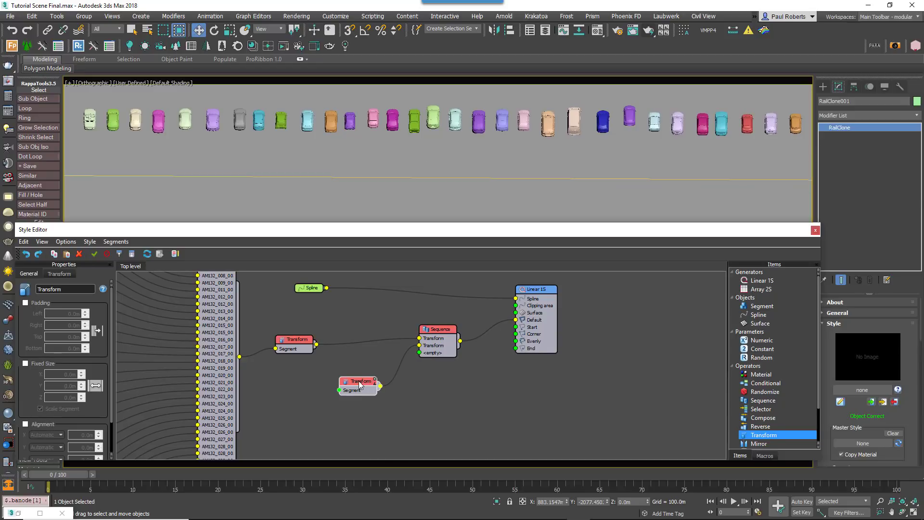
pyautogui.moveTo(360, 384); pyautogui.dragTo(365, 379)
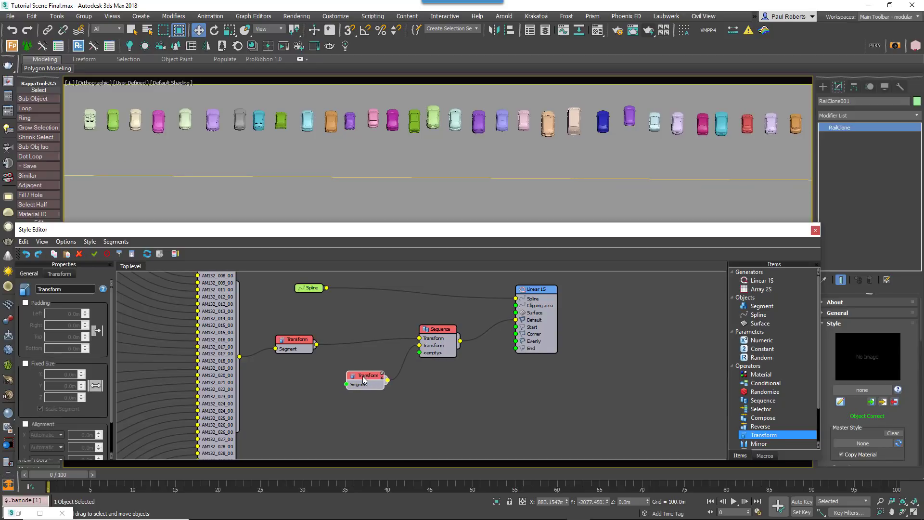
pyautogui.moveTo(763, 306); pyautogui.dragTo(311, 398)
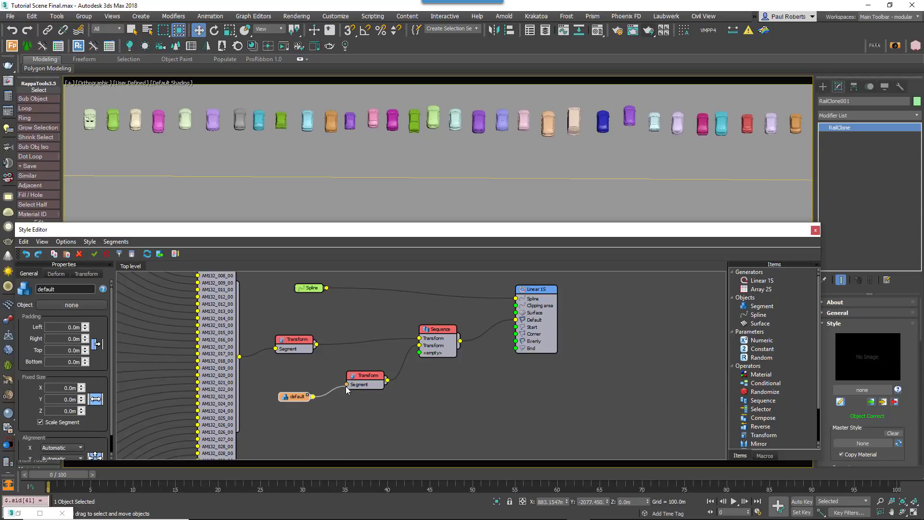
# - Export the X and Y Fixed Size parameters of the second Transform operator and enable its fixed size
pyautogui.click(365, 383)
pyautogui.rightClick(358, 380)
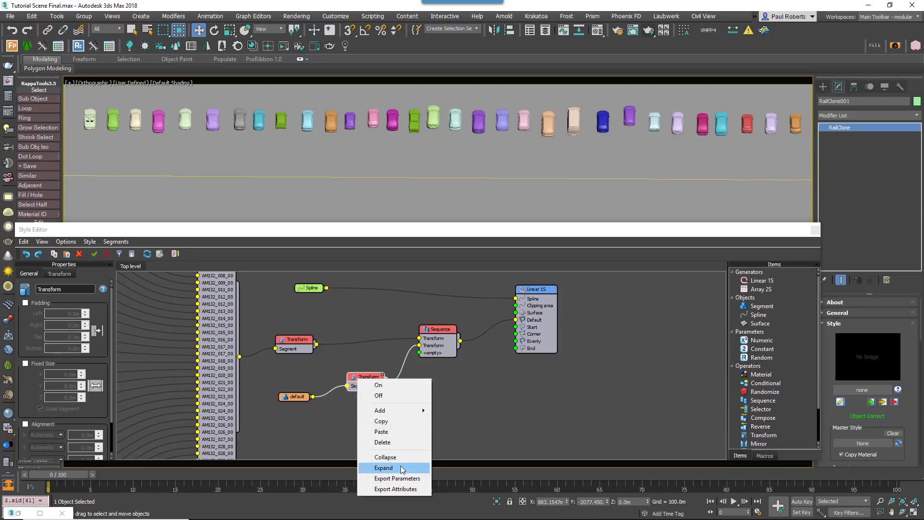
pyautogui.click(386, 468)
pyautogui.click(400, 195)
pyautogui.click(409, 211)
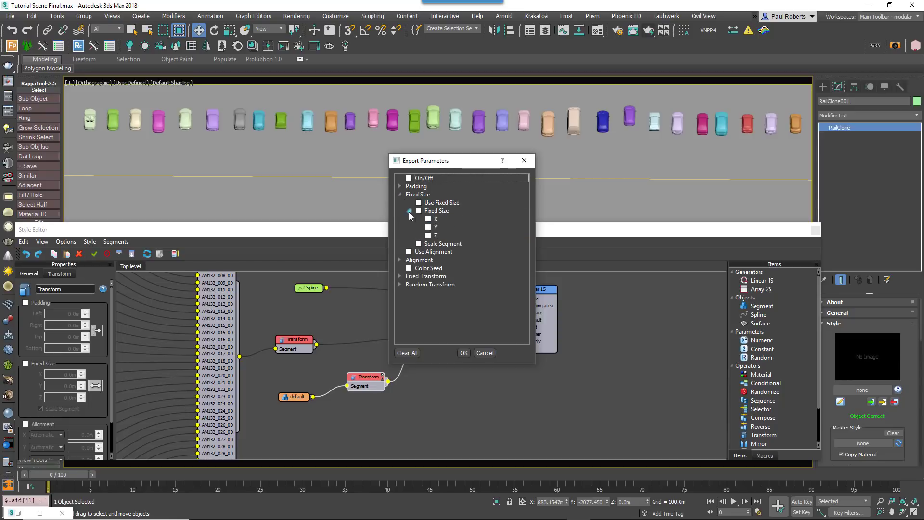
pyautogui.click(428, 219)
pyautogui.click(428, 227)
pyautogui.click(467, 353)
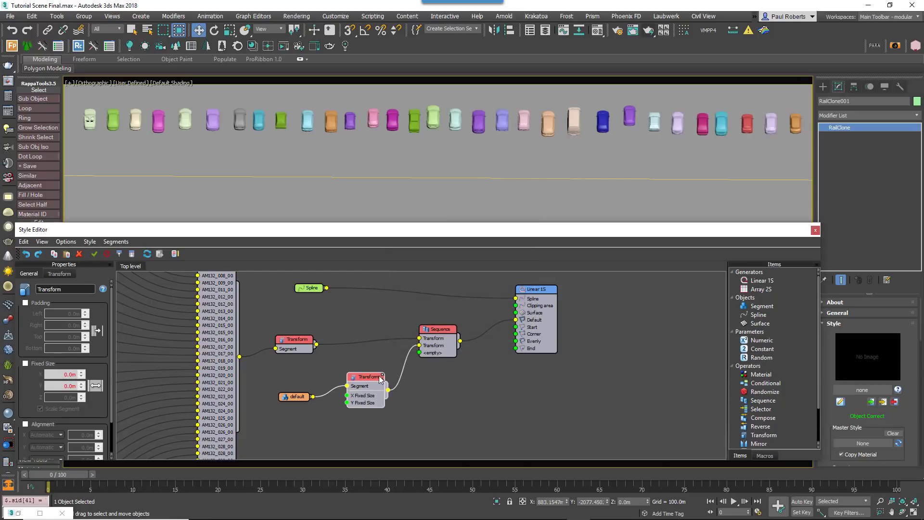
pyautogui.click(43, 364)
pyautogui.moveTo(351, 388); pyautogui.dragTo(375, 361, button='middle')
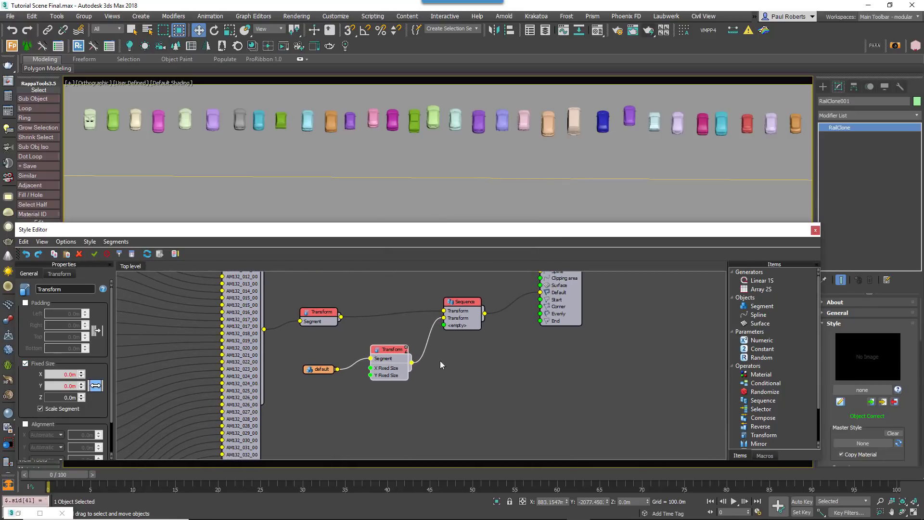
# - Wire a Random node to the X and Y Fixed Size inputs and set its type to Scene Units
pyautogui.click(770, 341)
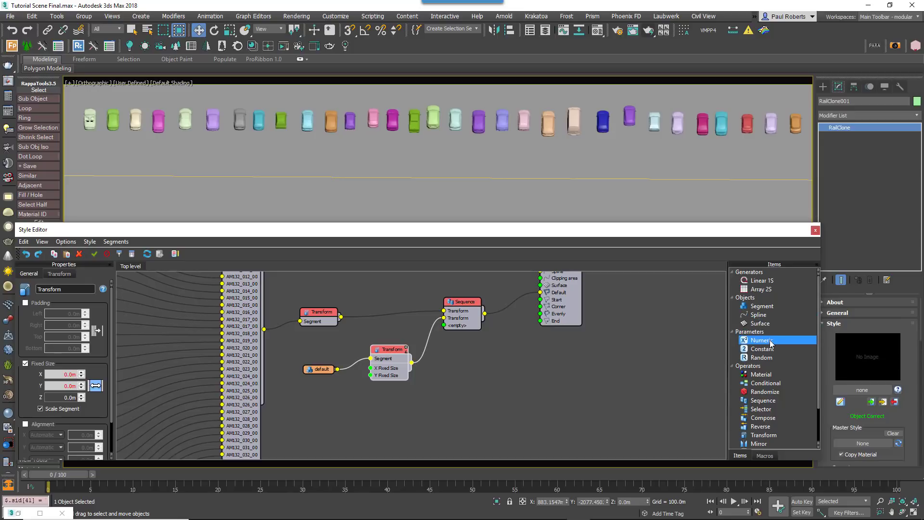
pyautogui.moveTo(761, 357); pyautogui.dragTo(370, 368)
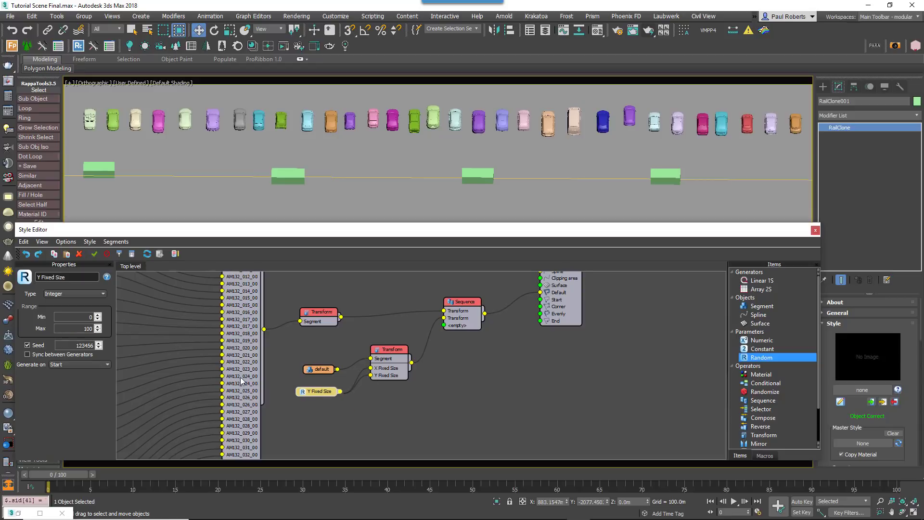
pyautogui.click(74, 293)
pyautogui.click(58, 321)
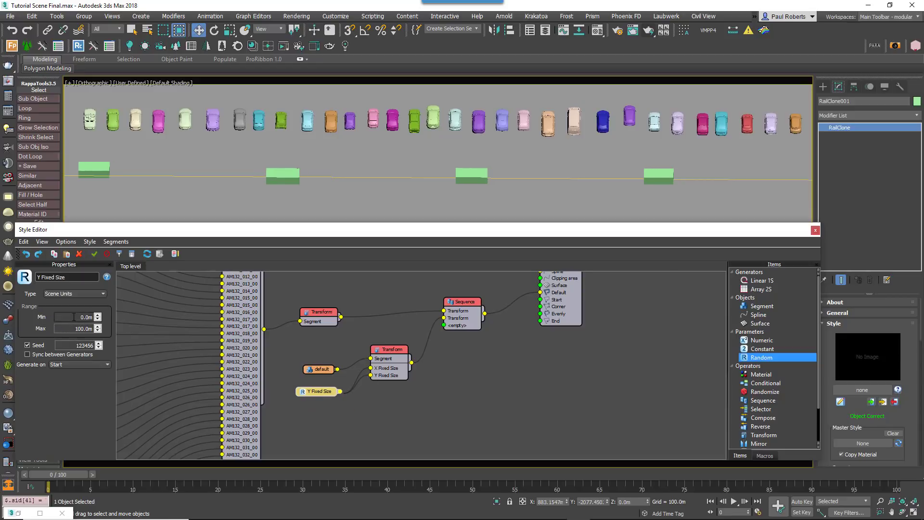
# - Set the Random node's range from 0.5 m to 10.88 m and make it generate on each Segment
pyautogui.click(77, 316)
pyautogui.write('0.5')
pyautogui.press('Tab')
pyautogui.write('8')
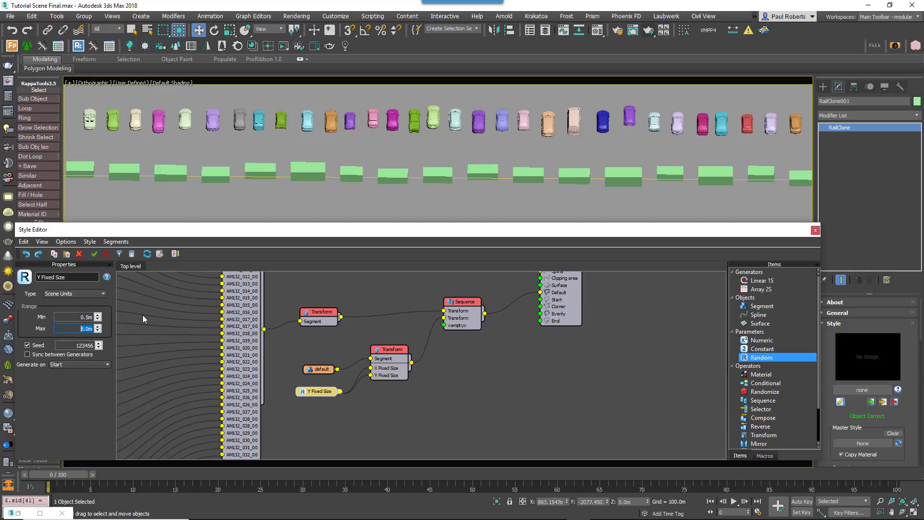
pyautogui.press('Return')
pyautogui.click(84, 379)
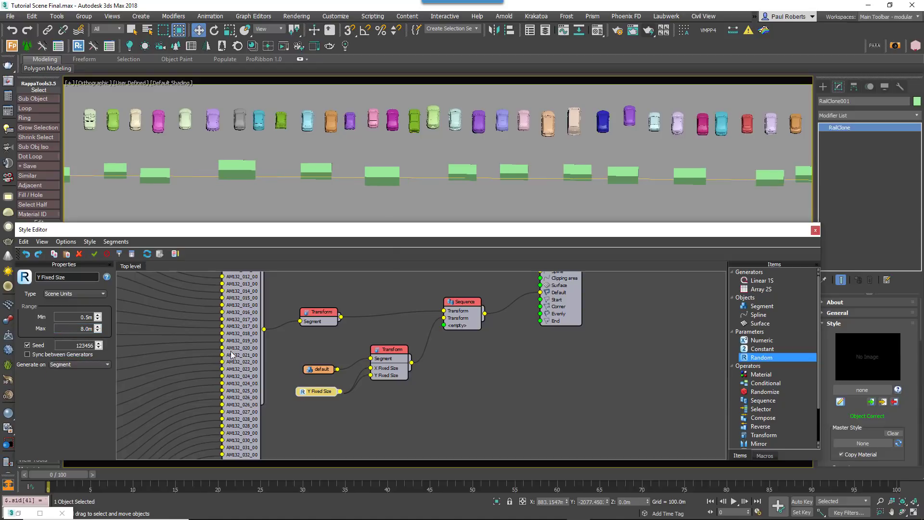
pyautogui.moveTo(97, 329); pyautogui.dragTo(98, 308)
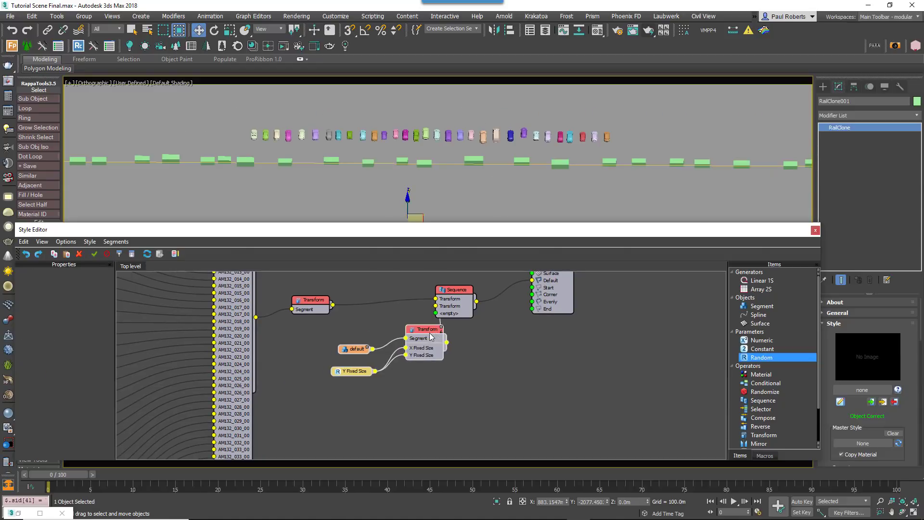
# - Export the Min and Max scene units parameters of the Random node
pyautogui.click(356, 375)
pyautogui.rightClick(356, 375)
pyautogui.click(385, 462)
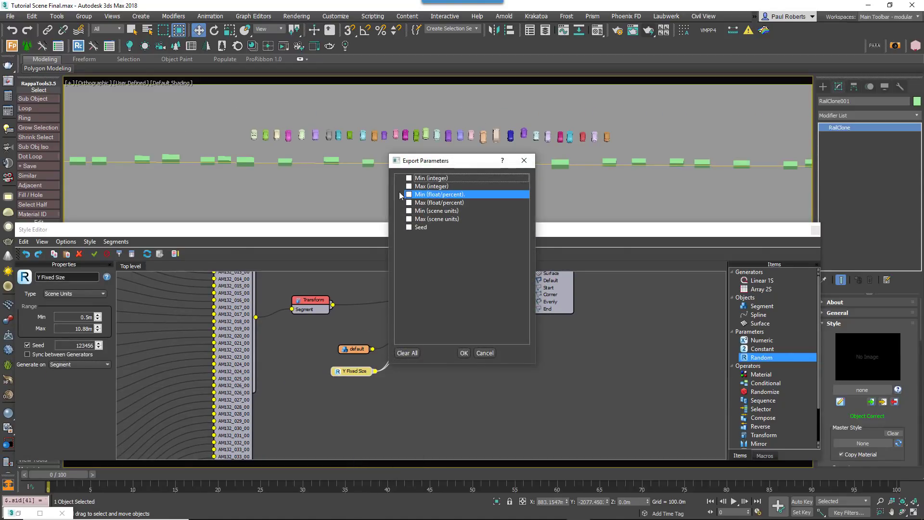
pyautogui.click(409, 210)
pyautogui.click(409, 218)
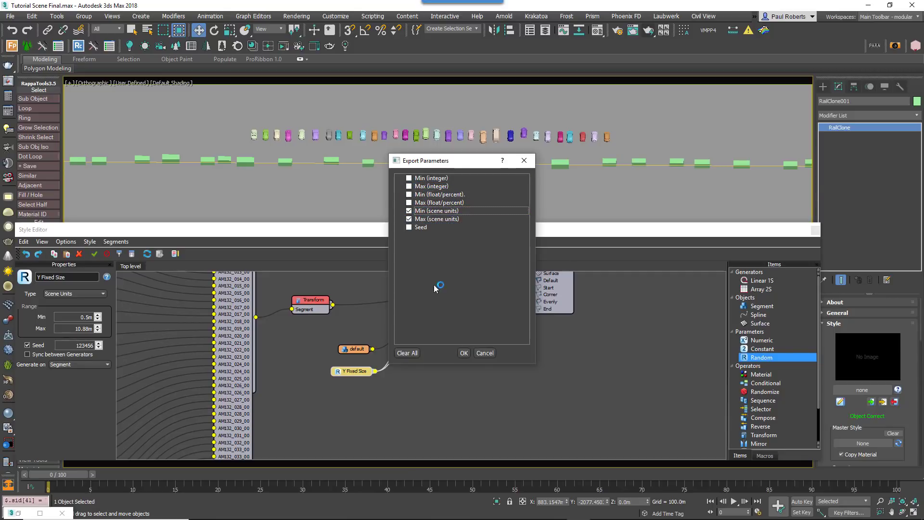
pyautogui.click(464, 353)
# - Wire a Numeric node to each of the Random node's Min and Max inputs and set both types to Scene Units
pyautogui.moveTo(790, 340); pyautogui.dragTo(331, 381)
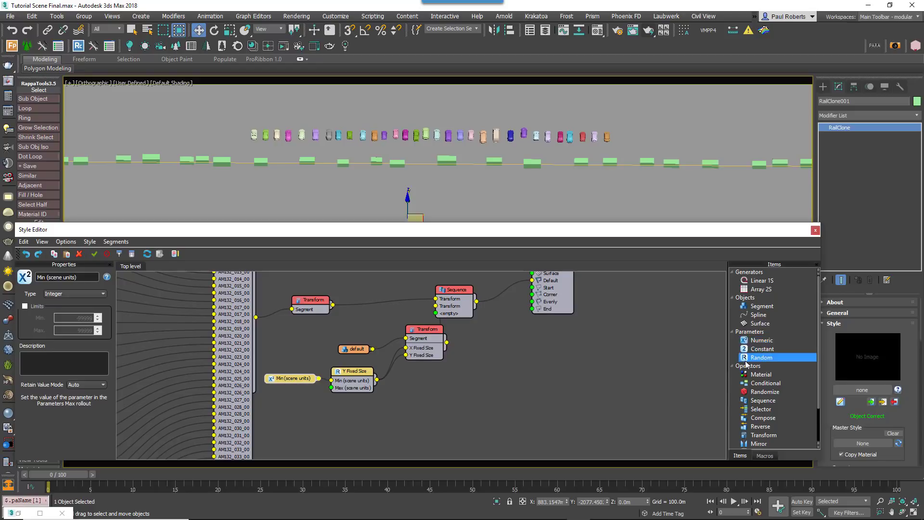
pyautogui.moveTo(762, 340); pyautogui.dragTo(331, 387)
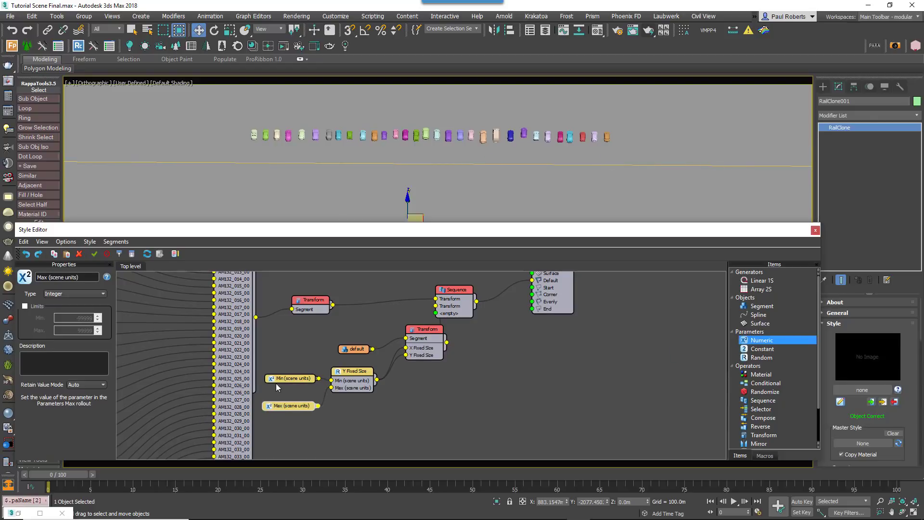
pyautogui.click(284, 378)
pyautogui.click(75, 294)
pyautogui.click(67, 322)
pyautogui.click(276, 407)
pyautogui.click(74, 294)
pyautogui.click(67, 322)
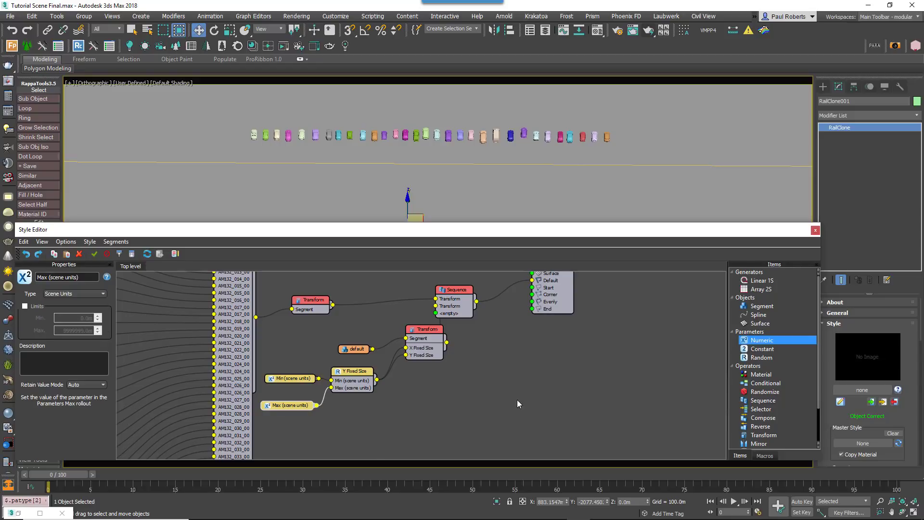
# - Export the Y Offset, Z Offset and Fillet Radius parameters of the Linear 1S generator
pyautogui.scroll(3, 517, 400)
pyautogui.rightClick(580, 343)
pyautogui.click(617, 446)
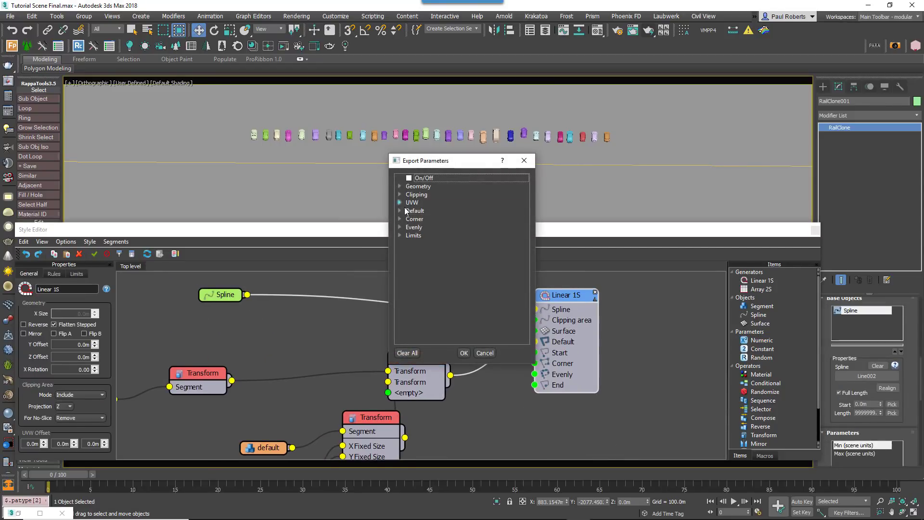
pyautogui.click(400, 186)
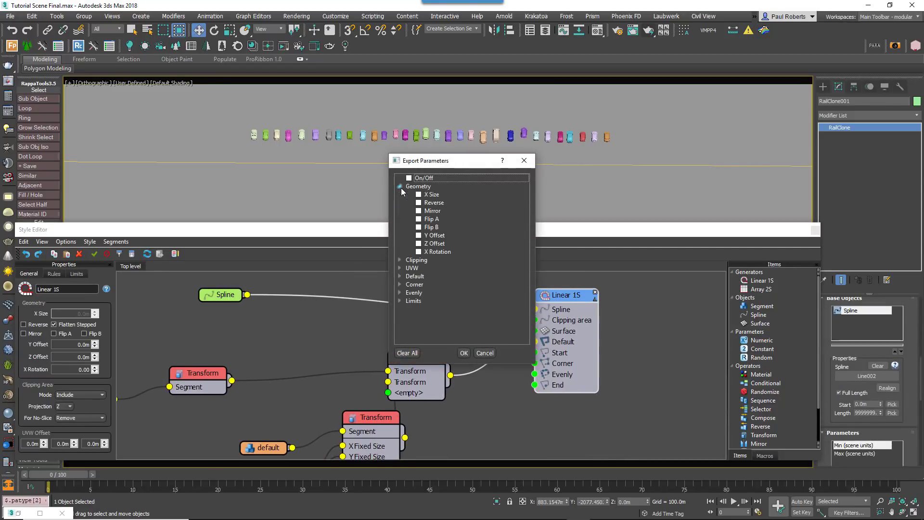
pyautogui.click(400, 276)
pyautogui.click(399, 309)
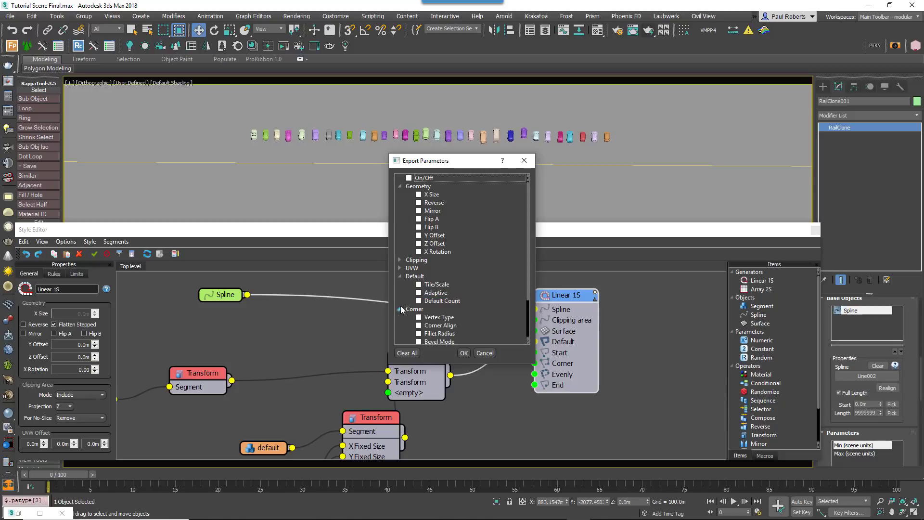
pyautogui.click(418, 236)
pyautogui.click(418, 244)
pyautogui.click(464, 353)
# - Wire Numeric nodes to the generator's Y Offset, Z Offset and Fillet Radius inputs and set their types to Scene Units
pyautogui.moveTo(510, 362); pyautogui.dragTo(492, 306, button='middle')
pyautogui.moveTo(762, 340); pyautogui.dragTo(516, 365)
pyautogui.click(476, 359)
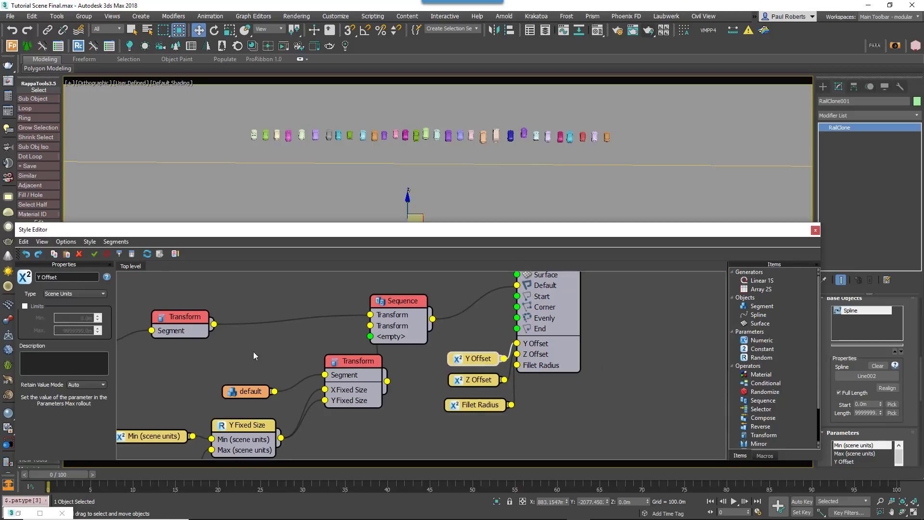
pyautogui.click(458, 382)
pyautogui.click(74, 293)
pyautogui.click(65, 320)
pyautogui.click(454, 404)
pyautogui.click(75, 293)
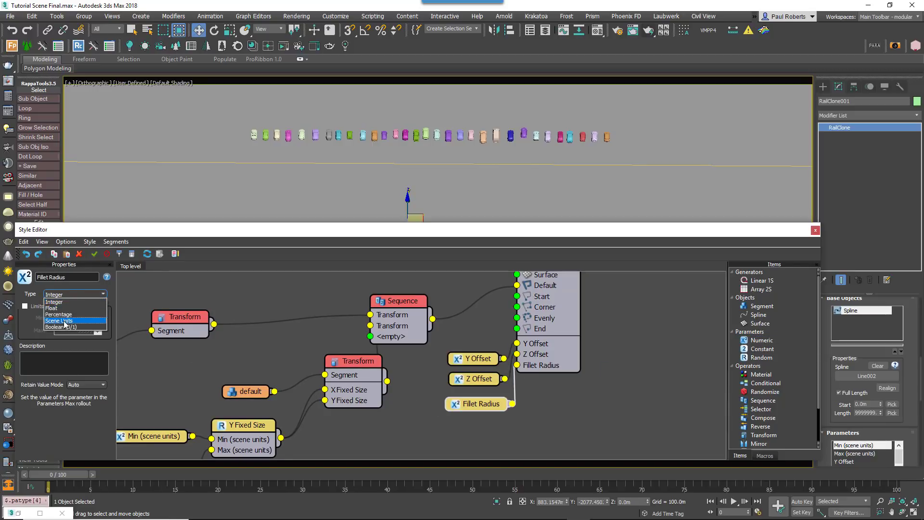
pyautogui.click(65, 321)
# - Set the traffic RailClone's Max to 12 m, Z Offset to -0.3 m and Y Offset to -8 m
pyautogui.click(816, 230)
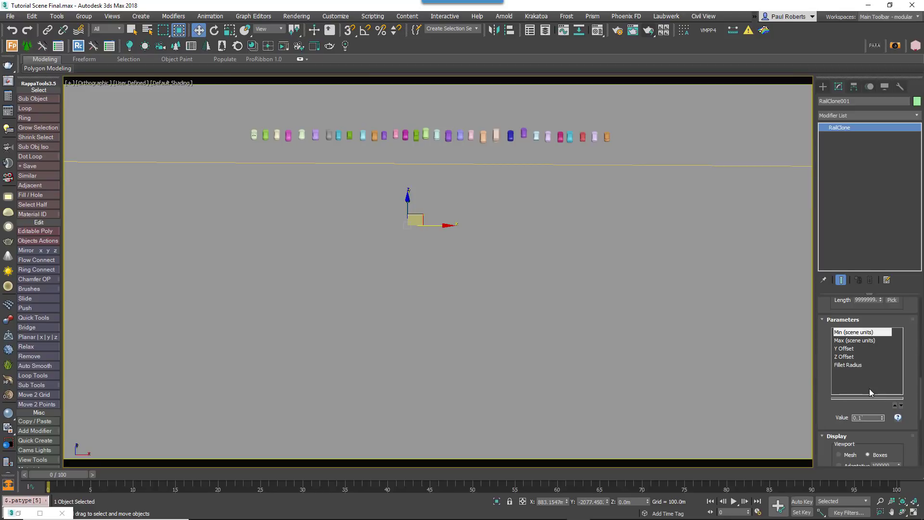
pyautogui.click(862, 340)
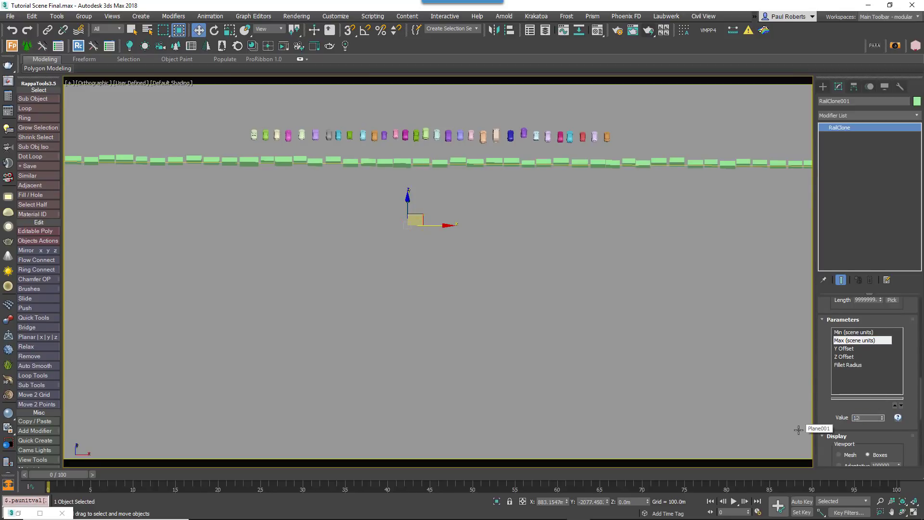
pyautogui.write('12')
pyautogui.press('Return')
pyautogui.click(845, 356)
pyautogui.write('-0.3')
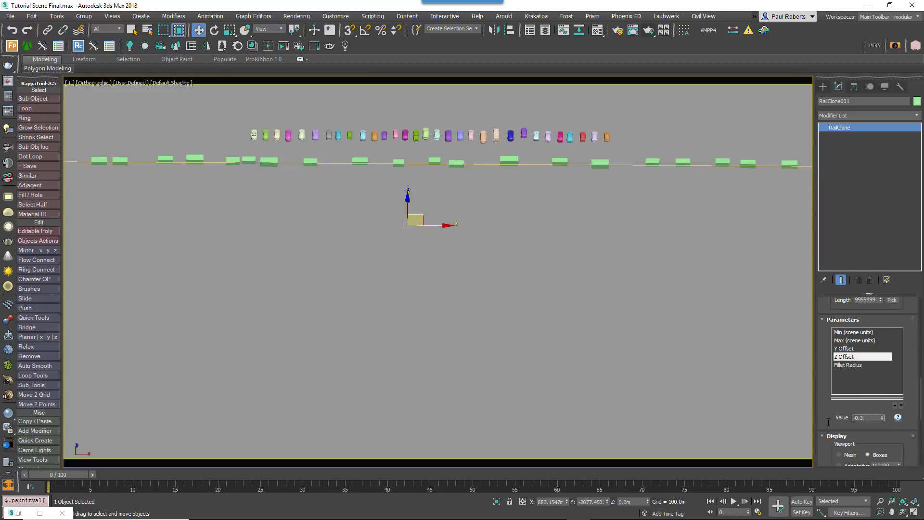
pyautogui.press('Return')
pyautogui.click(845, 348)
pyautogui.write('-8')
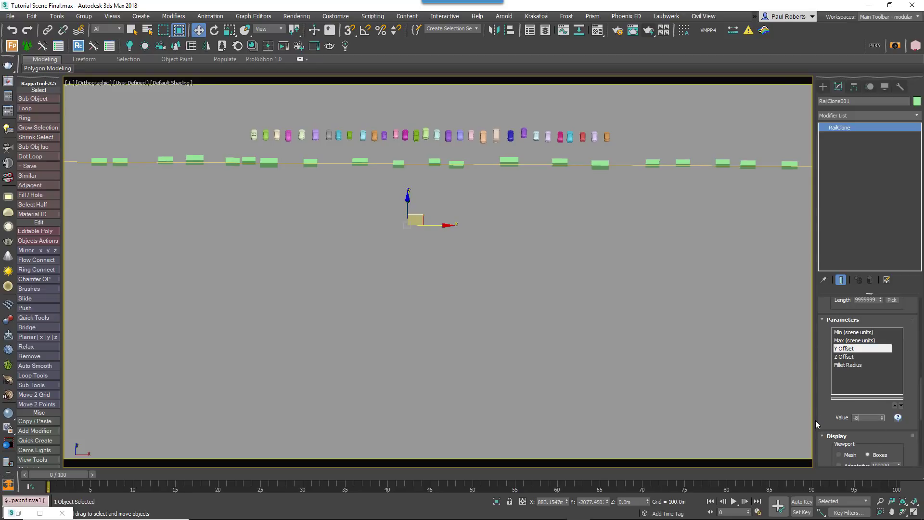
pyautogui.press('Return')
# - Use CityGrid2 as the traffic's base spline, look through the camera and set the Y Offset to -7 m
pyautogui.click(849, 364)
pyautogui.scroll(3, 831, 386)
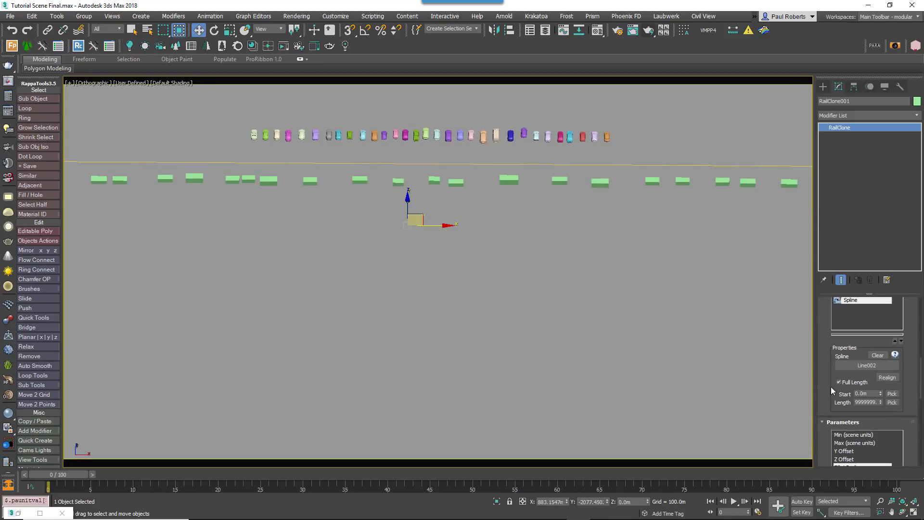
pyautogui.press('c')
pyautogui.scroll(-5, 826, 430)
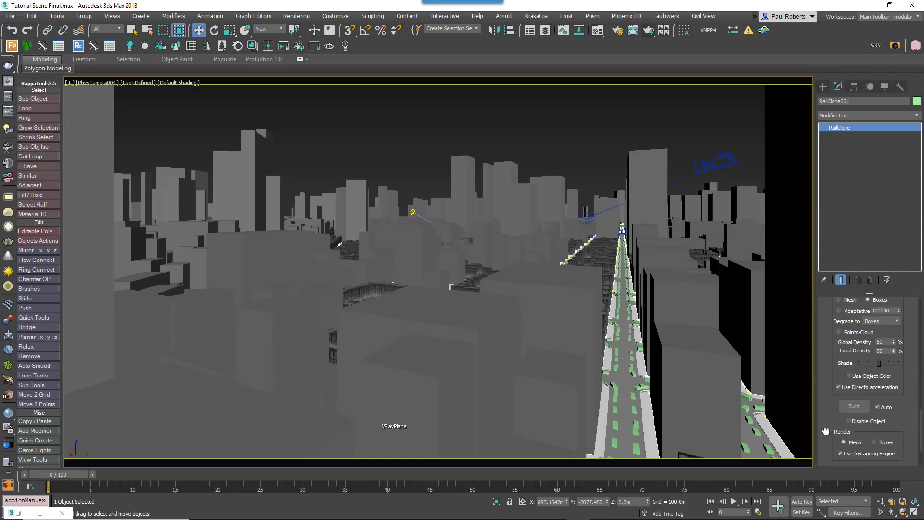
pyautogui.scroll(5, 826, 431)
pyautogui.click(847, 374)
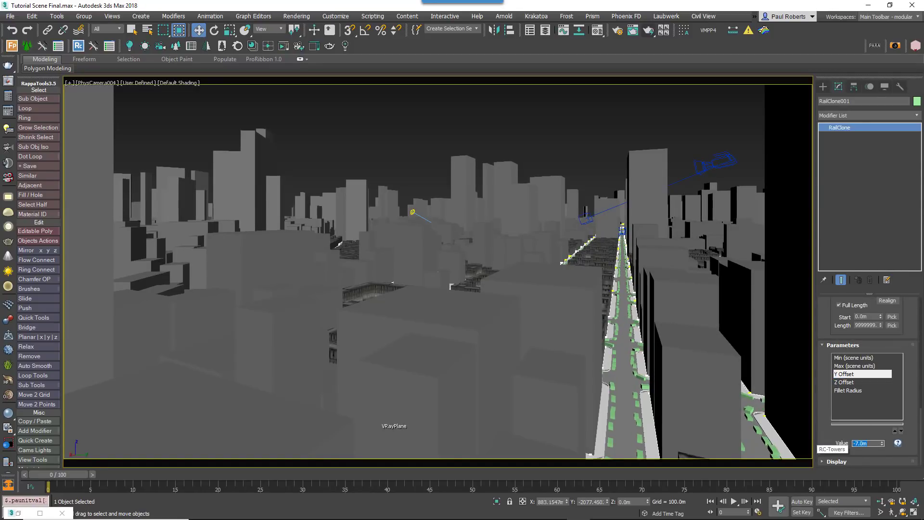
# - Clone the traffic RailClone as an independent copy and set the copy's Y Offset to -11 m
pyautogui.keyDown('shift'); pyautogui.moveTo(488, 287); pyautogui.dragTo(490, 287); pyautogui.keyUp('shift')
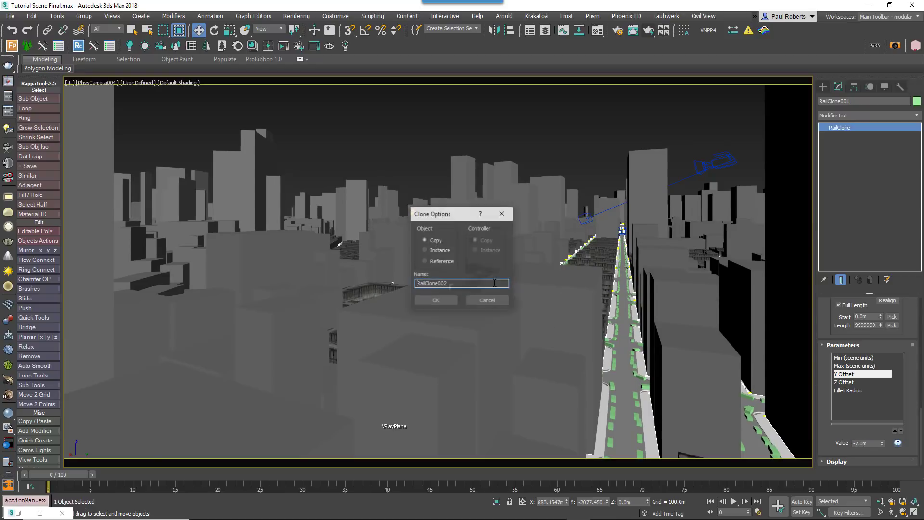
pyautogui.click(443, 302)
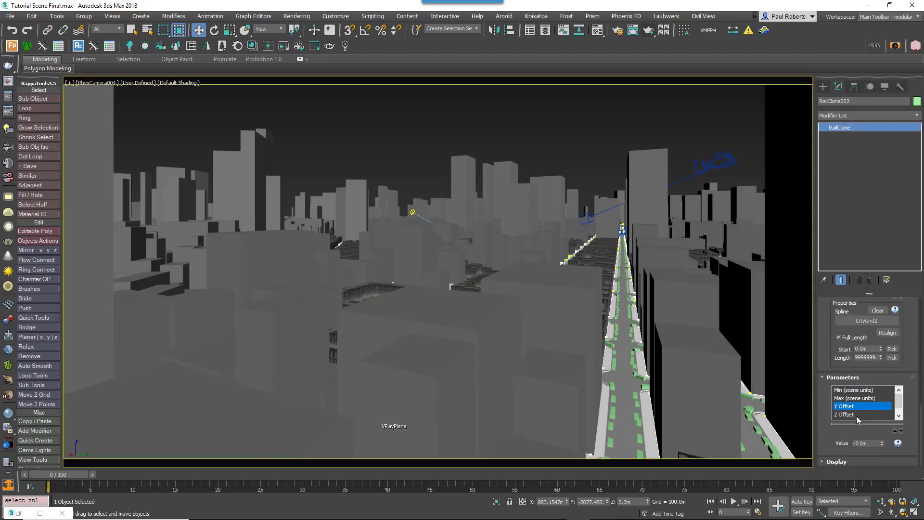
pyautogui.moveTo(872, 443); pyautogui.dragTo(846, 442)
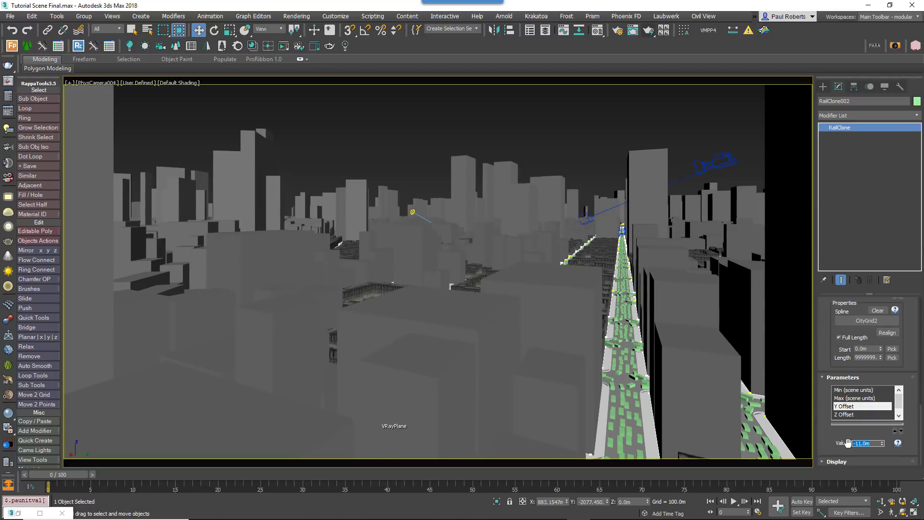
# - Apply the car Multi/Sub-Object material to the traffic on the main road
pyautogui.press('m')
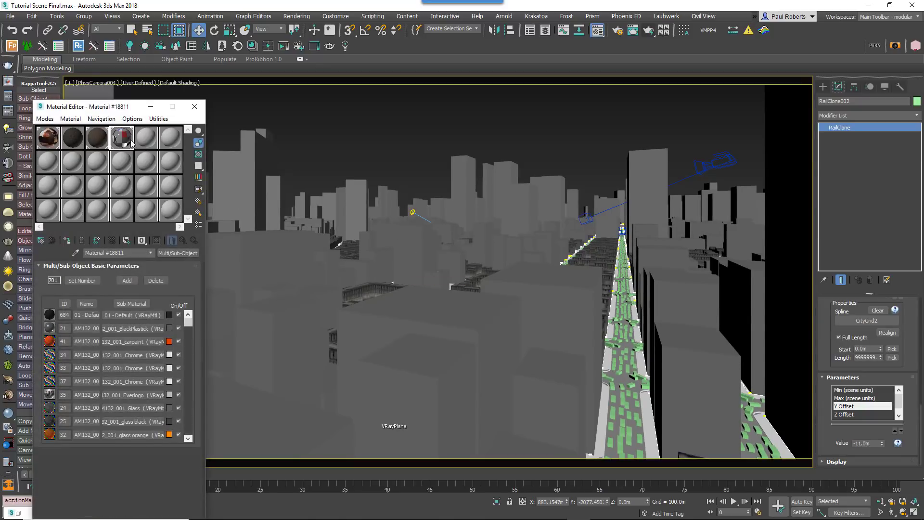
pyautogui.moveTo(123, 139); pyautogui.dragTo(626, 400)
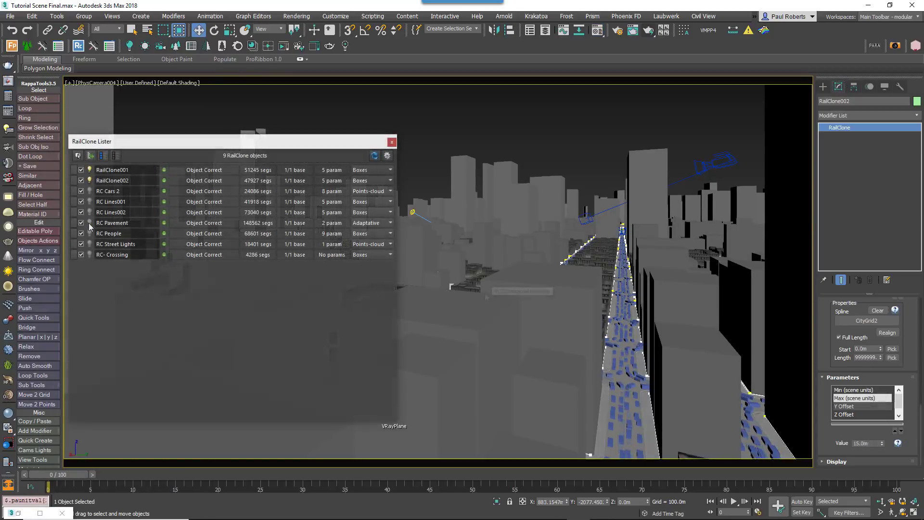
# - Unhide the pavement, street lights, road lines, crossing and people objects in the RailClone Lister
pyautogui.click(90, 244)
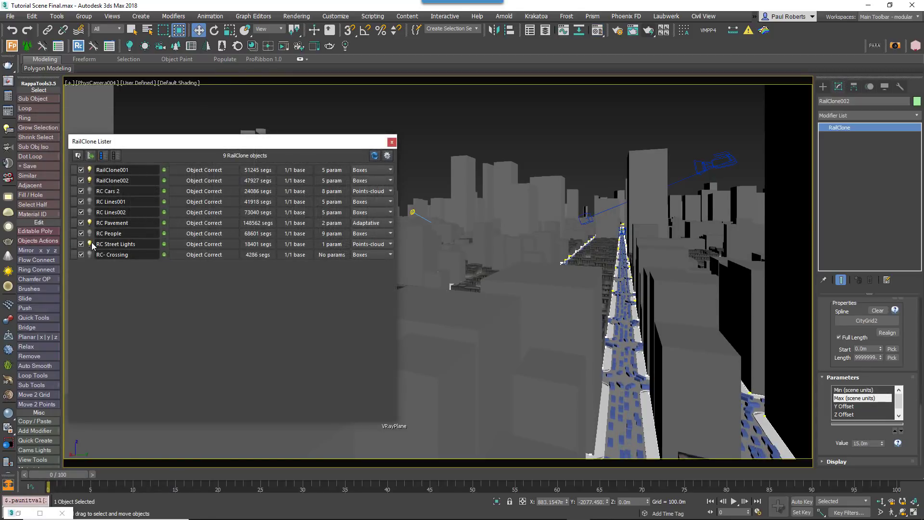
pyautogui.click(89, 212)
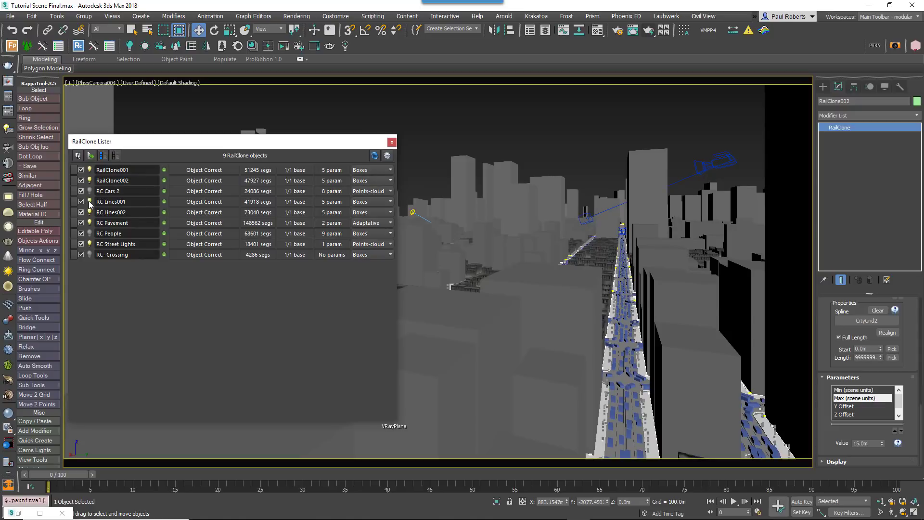
pyautogui.click(90, 254)
pyautogui.click(90, 233)
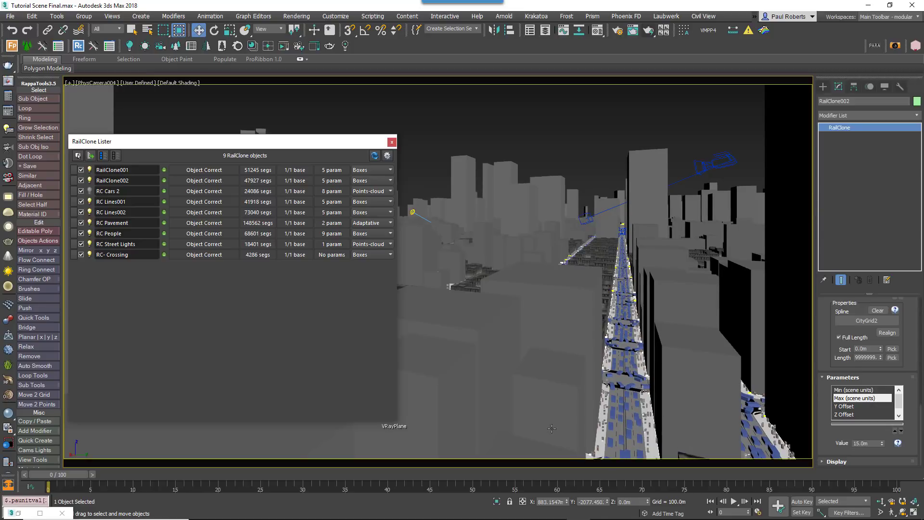
pyautogui.click(392, 142)
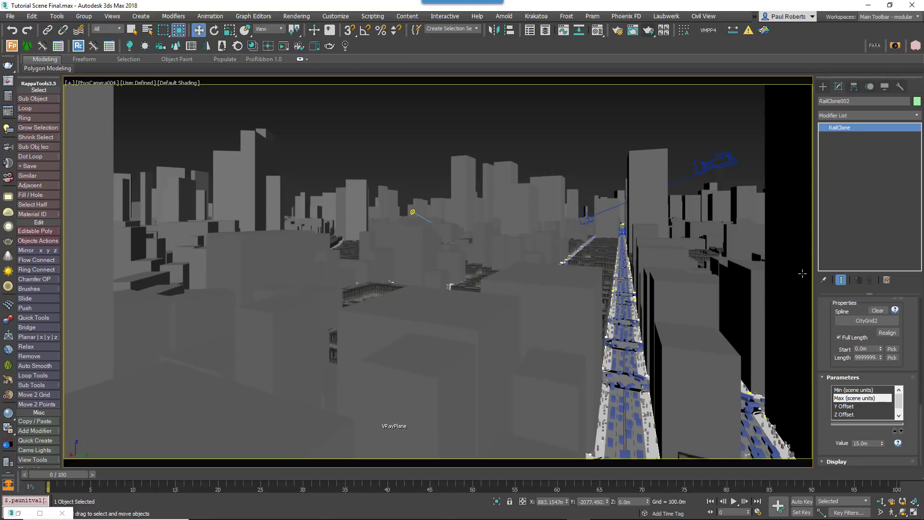
# - Create a Forest Pro object on the main road in the foreground
pyautogui.click(822, 87)
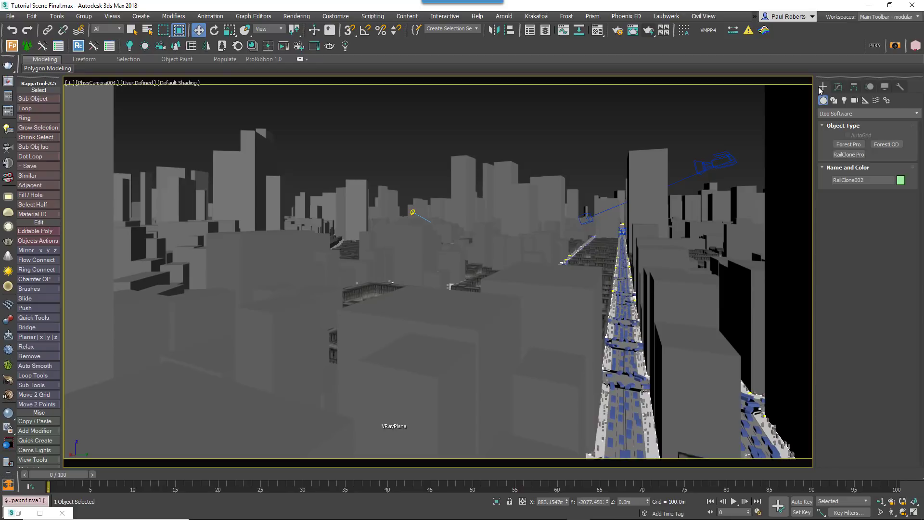
pyautogui.click(848, 144)
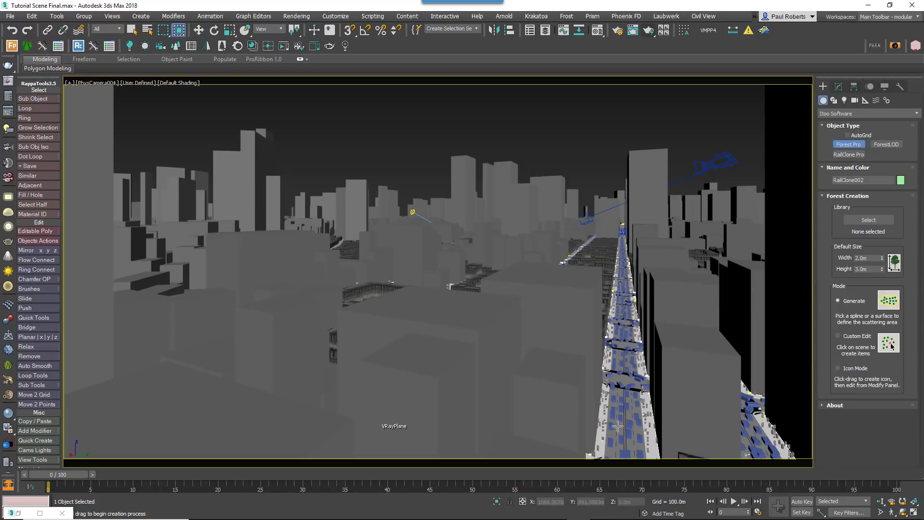
pyautogui.click(891, 345)
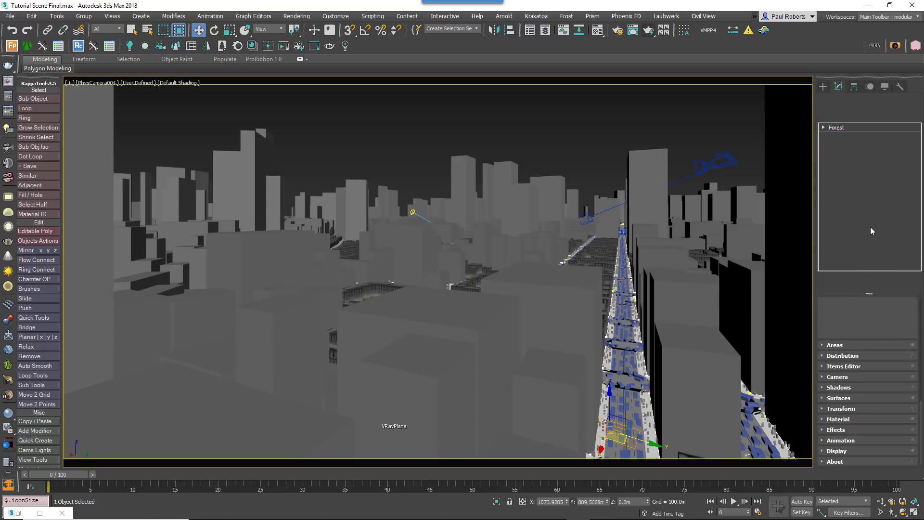
# - Widen the command panel to two columns and set the Forest object's distribution mode to Path
pyautogui.click(853, 357)
pyautogui.scroll(4, 852, 329)
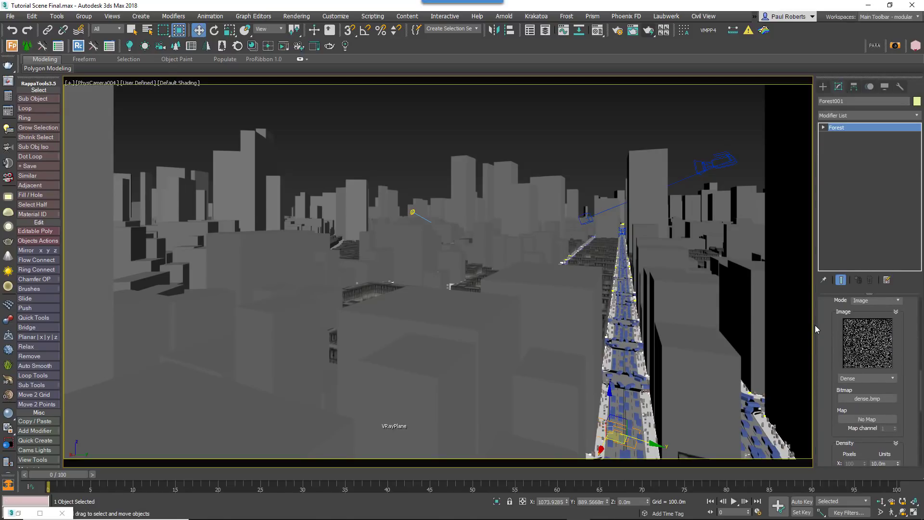
pyautogui.moveTo(815, 325); pyautogui.dragTo(711, 321)
pyautogui.click(843, 100)
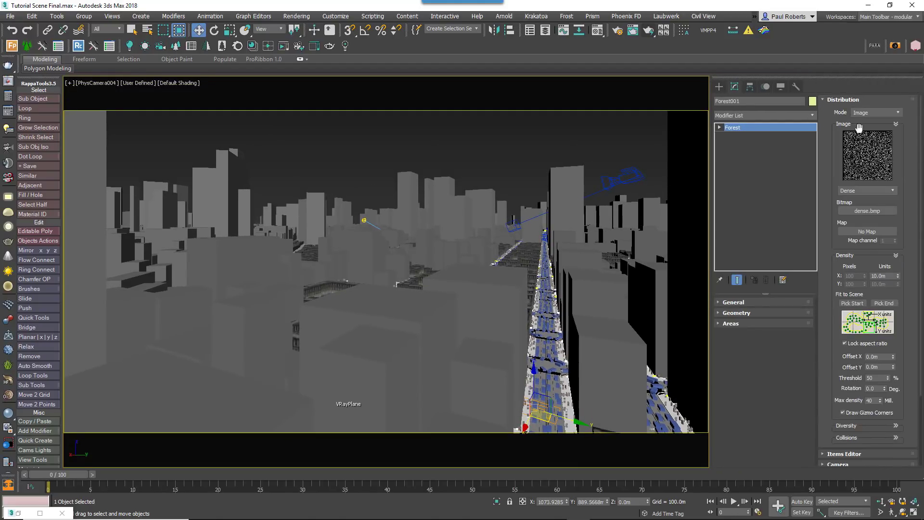
pyautogui.click(877, 113)
pyautogui.click(864, 125)
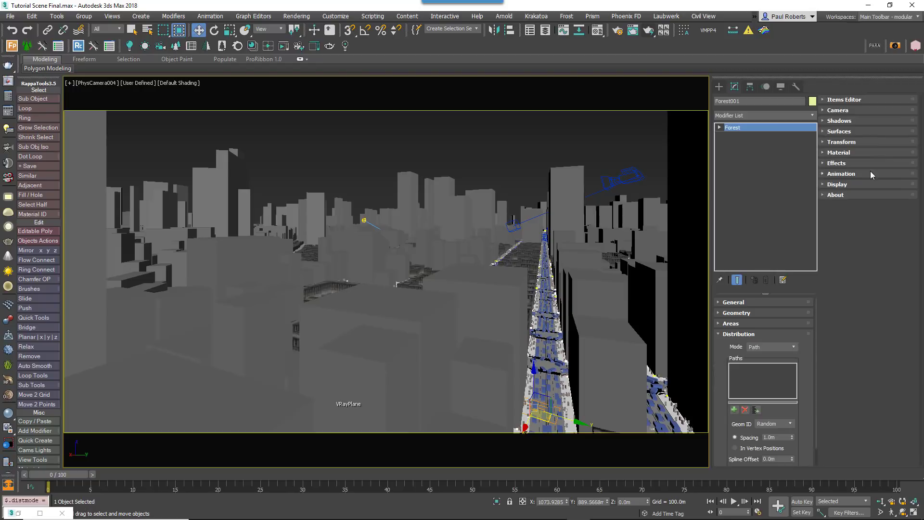
# - Add CityGrid2 as the distribution path and set the spacing to 8 m, then raise it to 12 m
pyautogui.doubleClick(759, 437)
pyautogui.write('8')
pyautogui.press('Return')
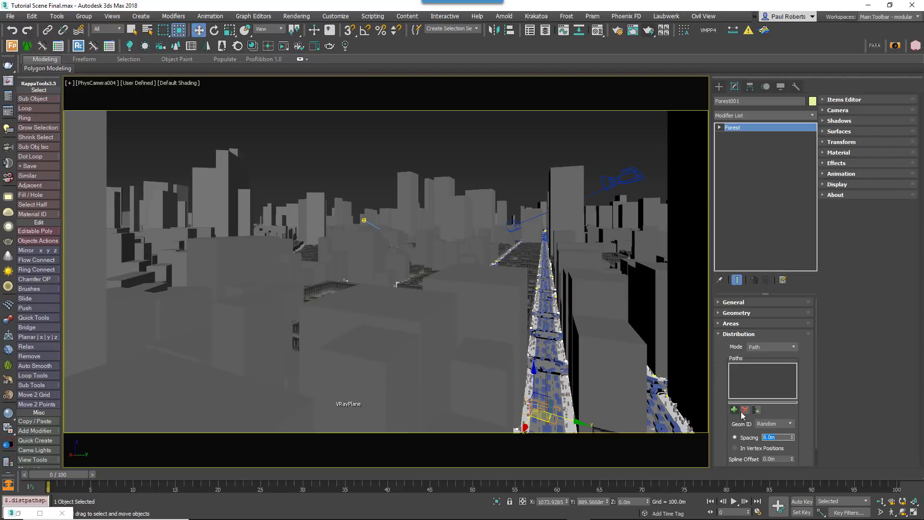
pyautogui.click(734, 409)
pyautogui.click(530, 415)
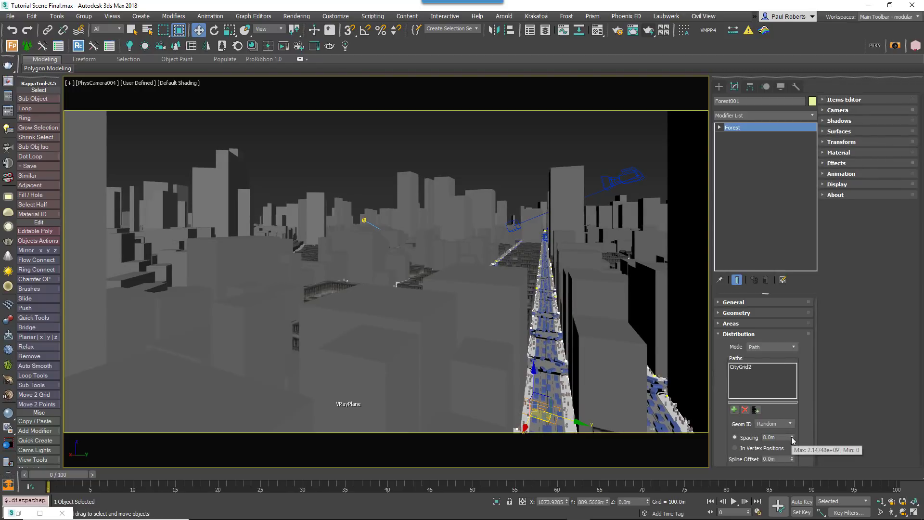
pyautogui.moveTo(792, 437); pyautogui.dragTo(747, 442)
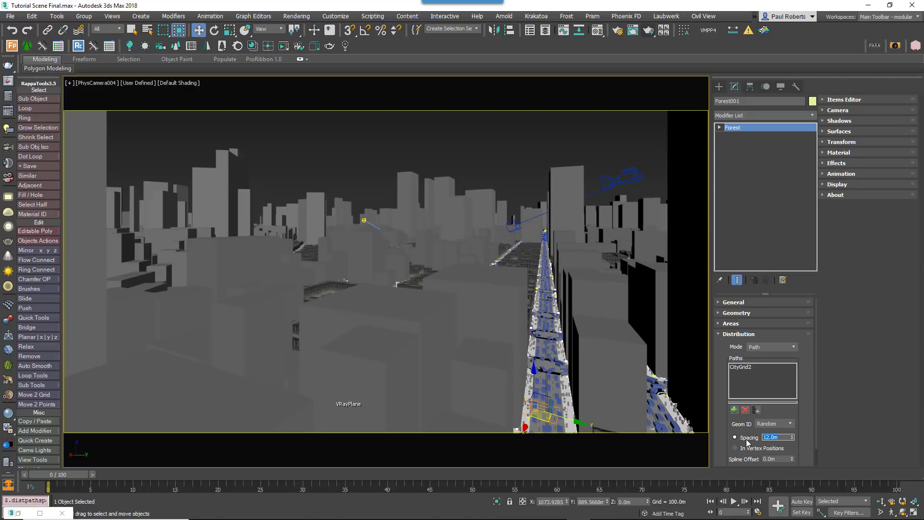
# - Import Silver Maple 2 from the Forest Library's 3D Starter Library as the Forest geometry
pyautogui.click(726, 392)
pyautogui.click(737, 313)
pyautogui.click(876, 182)
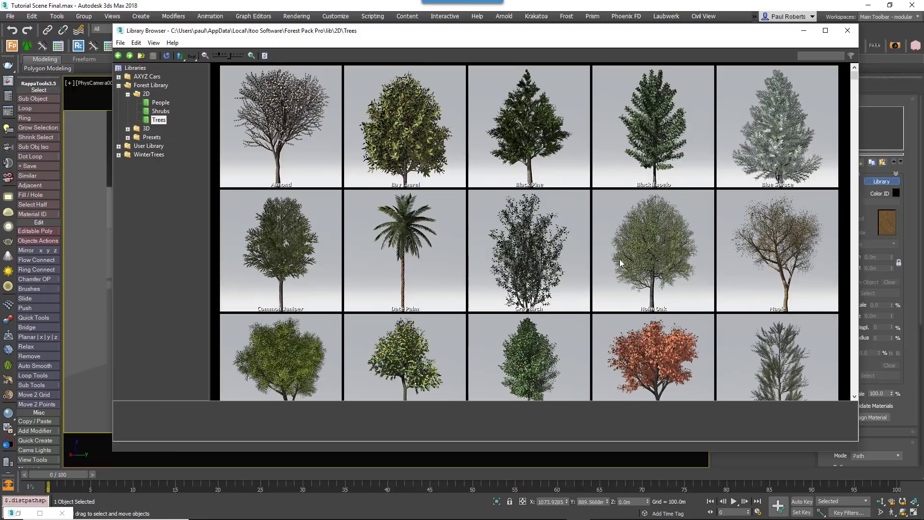
pyautogui.click(133, 129)
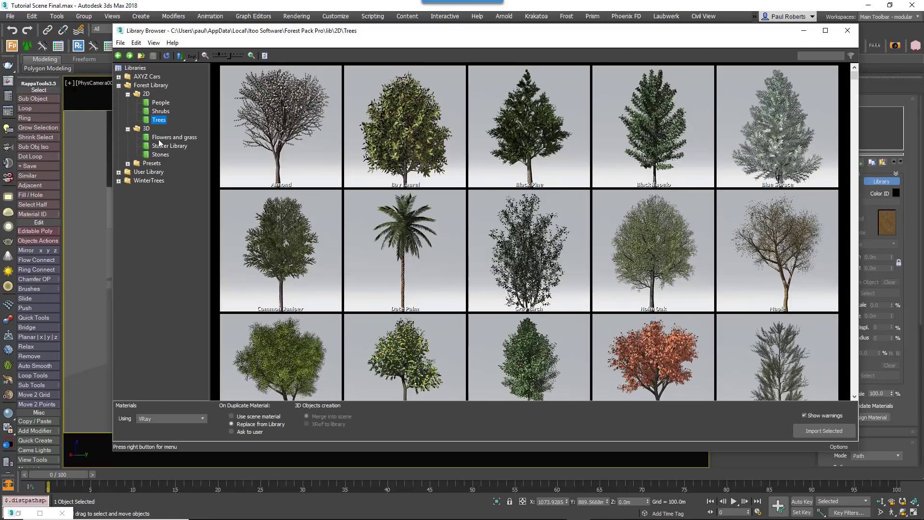
pyautogui.click(169, 146)
pyautogui.scroll(-4, 516, 277)
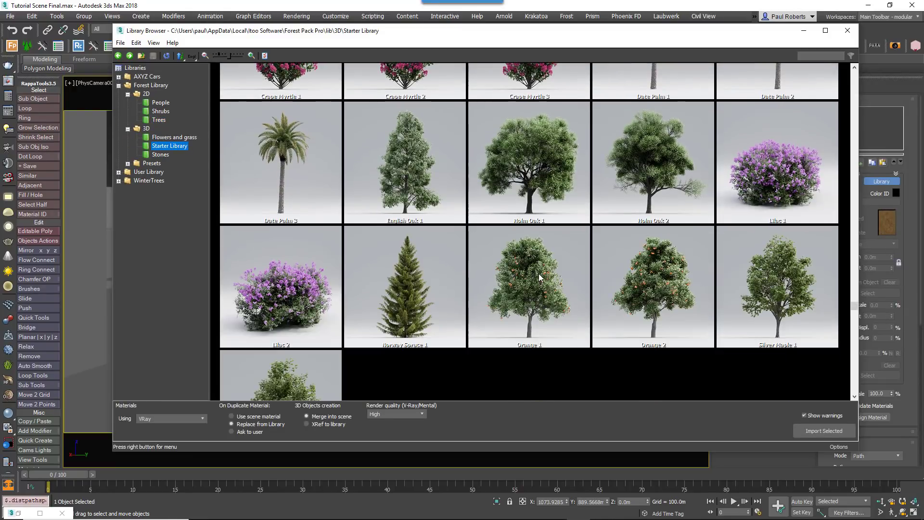
pyautogui.scroll(-2, 539, 277)
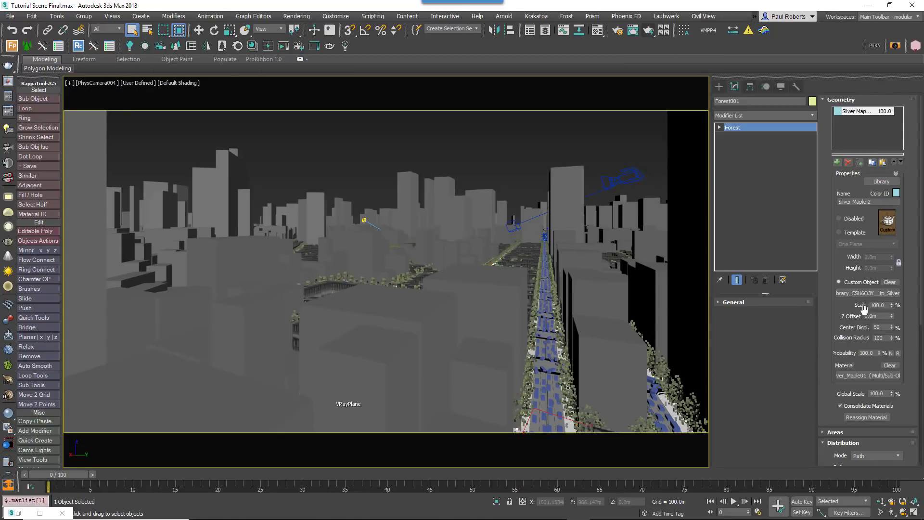
# - Set the Silver Maple 2 item's scale to 40%
pyautogui.doubleClick(877, 305)
pyautogui.write('40')
pyautogui.press('Return')
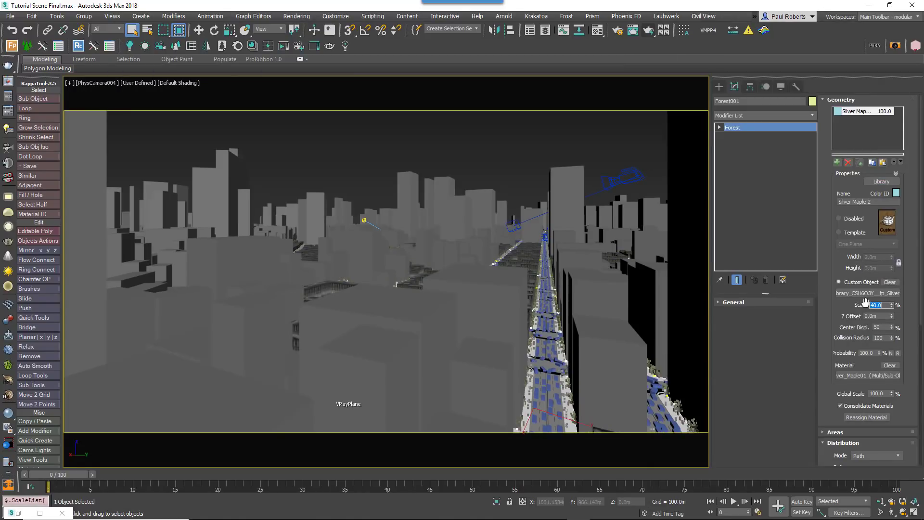
# - Adjust the path distribution's Spline Offset, trying -6 m and -5 m before setting it to -3 m
pyautogui.scroll(-5, 886, 348)
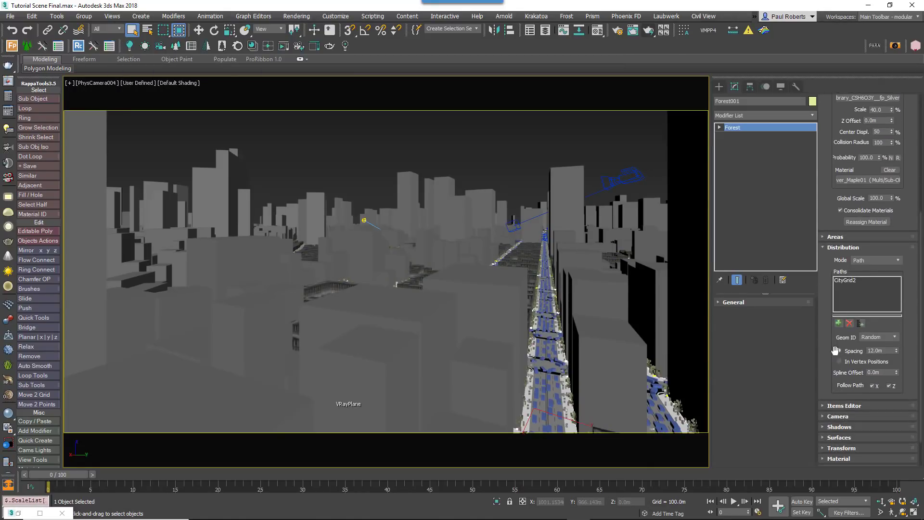
pyautogui.moveTo(836, 373); pyautogui.dragTo(837, 371)
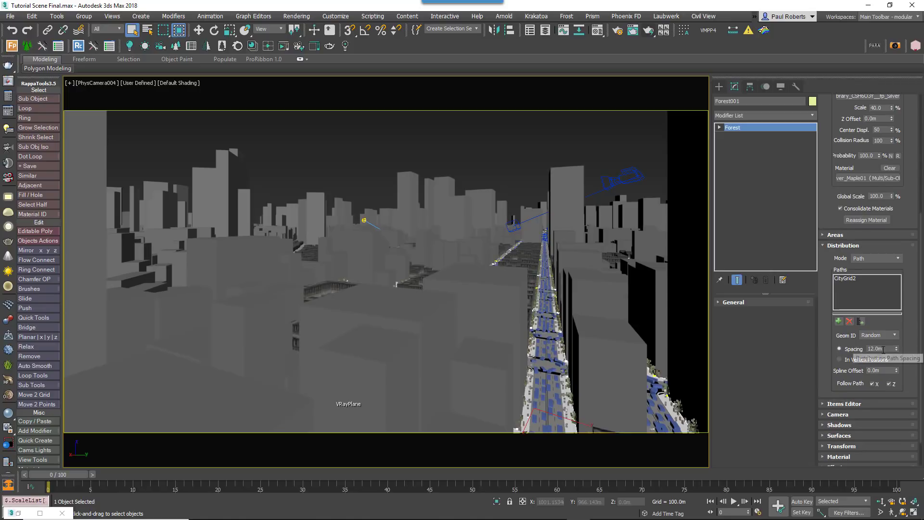
pyautogui.doubleClick(887, 369)
pyautogui.write('-6')
pyautogui.press('Return')
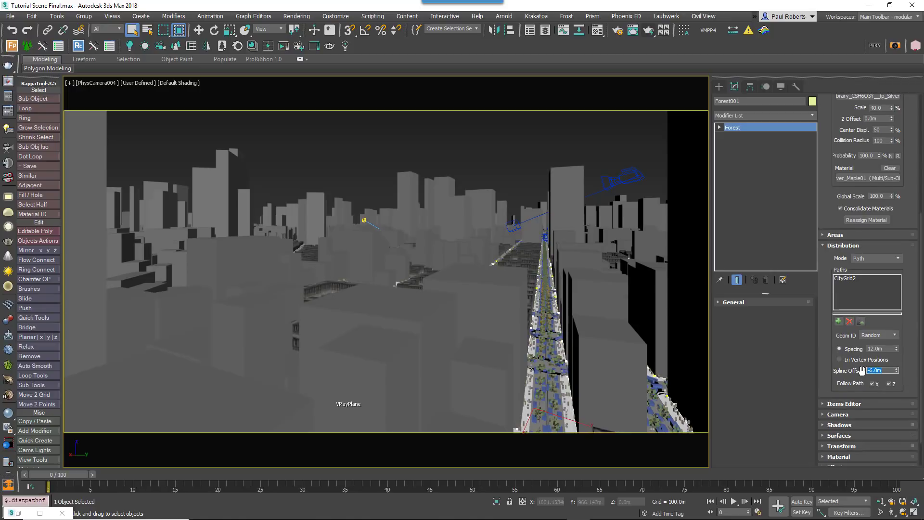
pyautogui.write('-5')
pyautogui.press('Return')
pyautogui.write('-3')
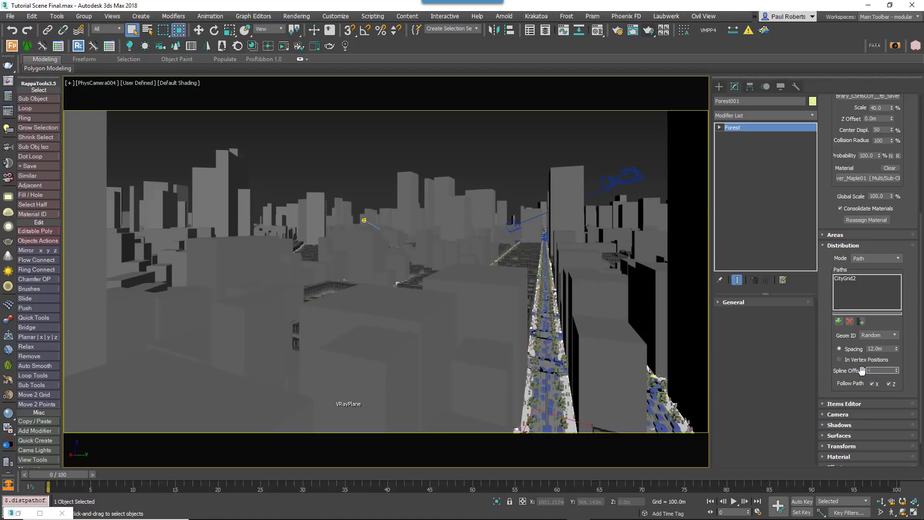
pyautogui.press('Return')
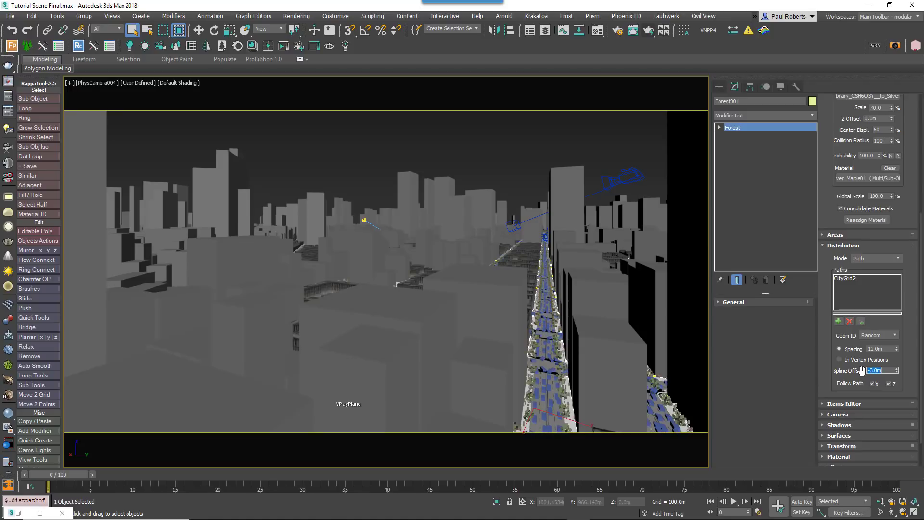
# - Clone the CityGrid2 spline as a copy named Tree Grid
pyautogui.click(600, 391)
pyautogui.hotkey('ctrl', 'v')
pyautogui.moveTo(457, 282); pyautogui.dragTo(417, 282)
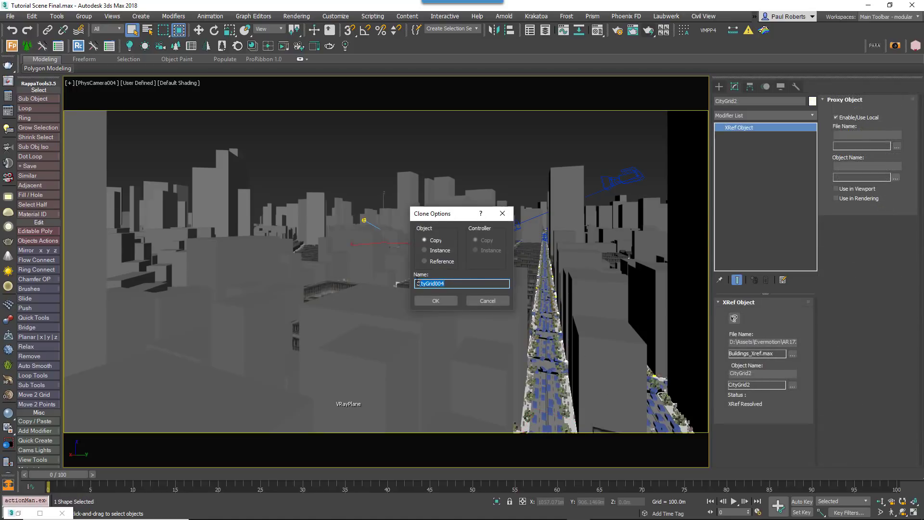
pyautogui.write('Tree Grid')
pyautogui.press('Return')
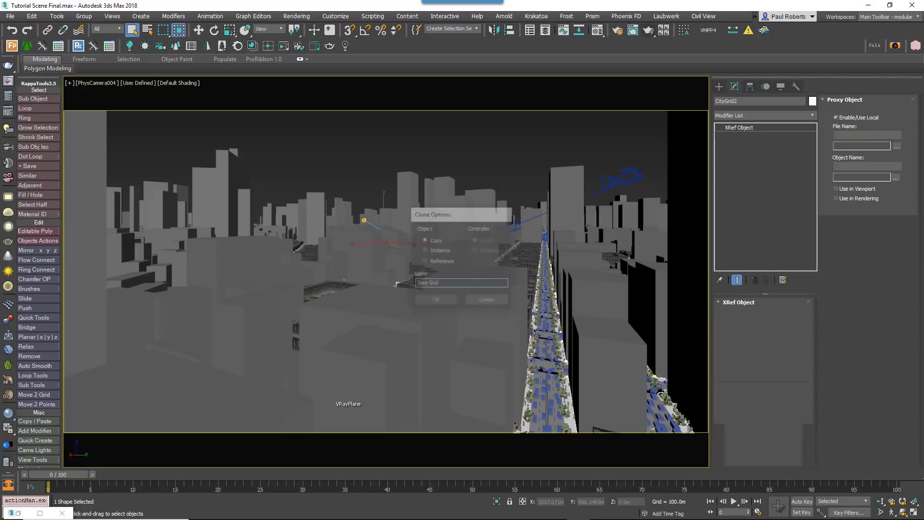
# - Add an Edit Spline modifier to Tree Grid and select the splines with material ID 22
pyautogui.click(781, 116)
pyautogui.click(744, 156)
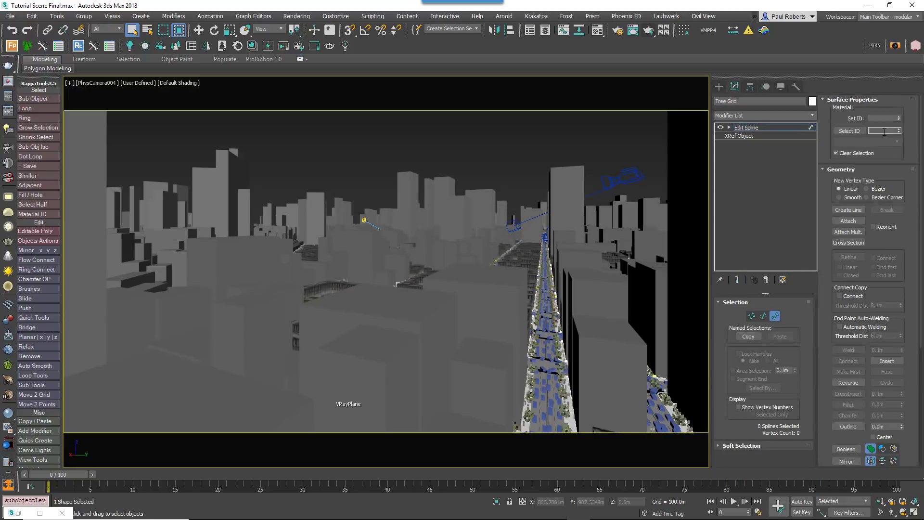
pyautogui.click(851, 131)
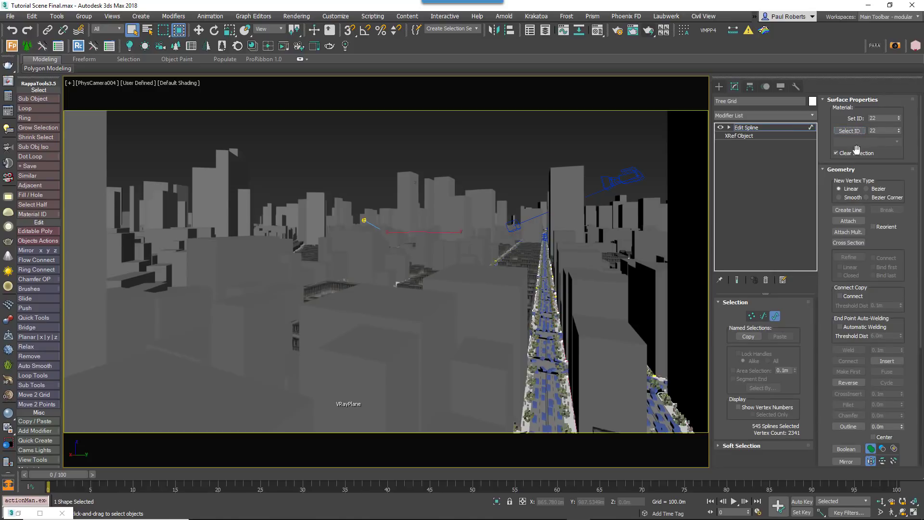
# - Create a second Forest Pro object in Icon Mode inside a building courtyard and give it a spline area
pyautogui.click(719, 87)
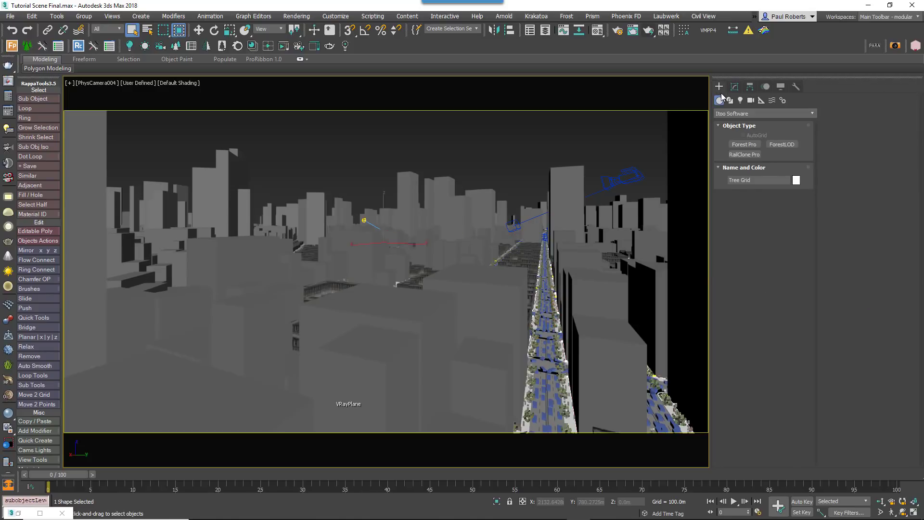
pyautogui.click(745, 145)
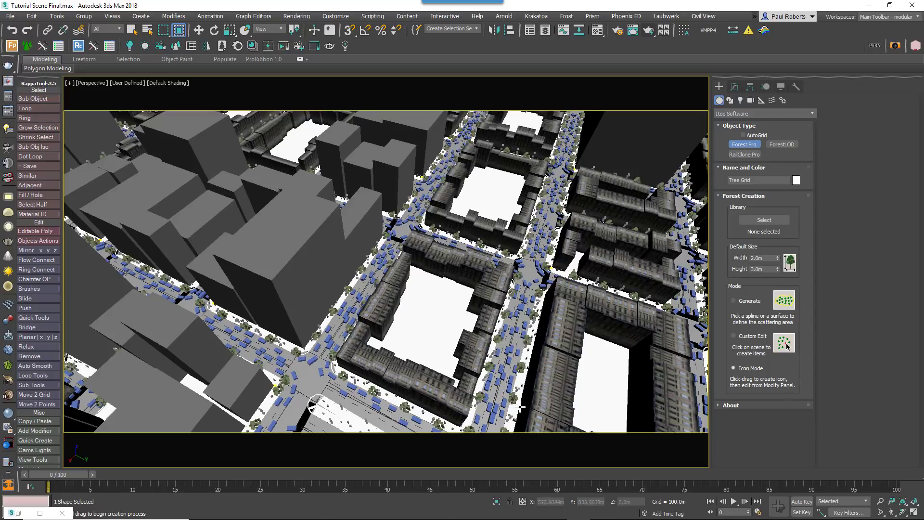
pyautogui.click(412, 319)
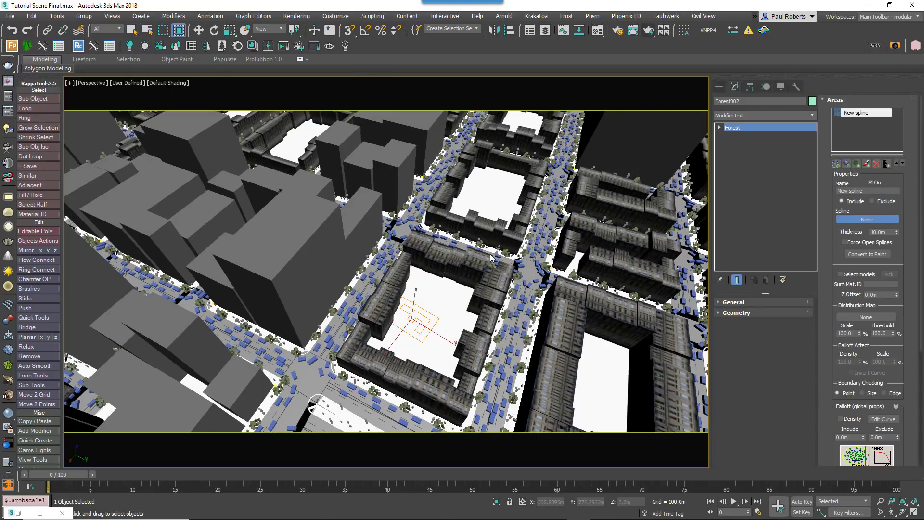
# - Assign Tree Grid as the include spline of the new Forest object's area
pyautogui.press('h')
pyautogui.click(9, 76)
pyautogui.doubleClick(55, 102)
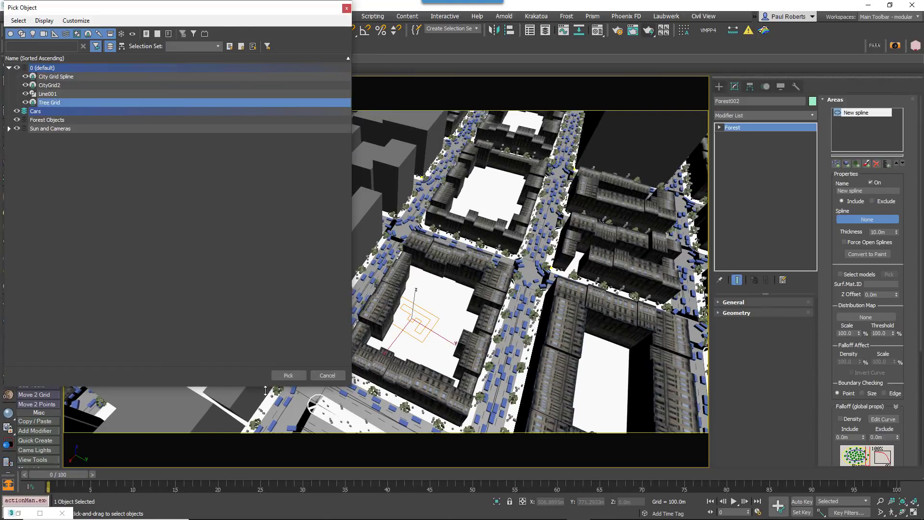
pyautogui.press('Return')
pyautogui.click(836, 100)
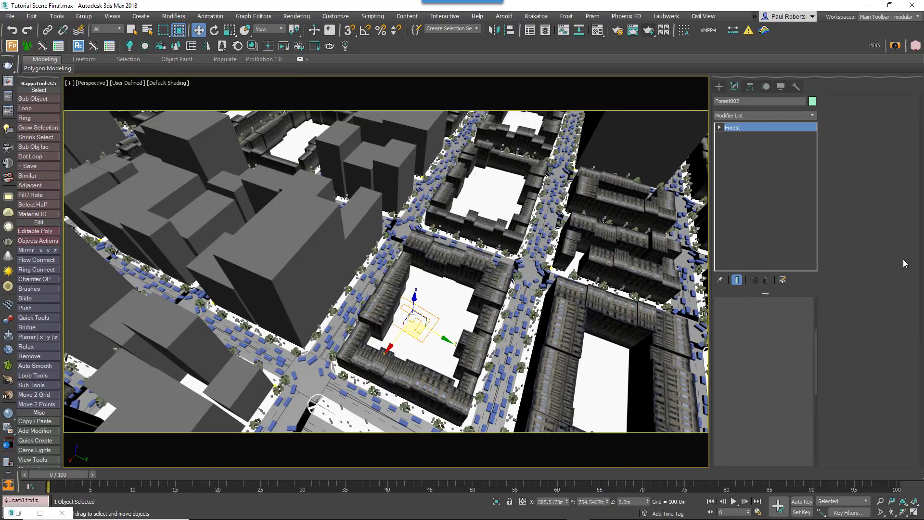
# - Import Silver Maple 2 from the 3D Starter Library as the courtyard Forest's geometry
pyautogui.click(735, 313)
pyautogui.click(898, 182)
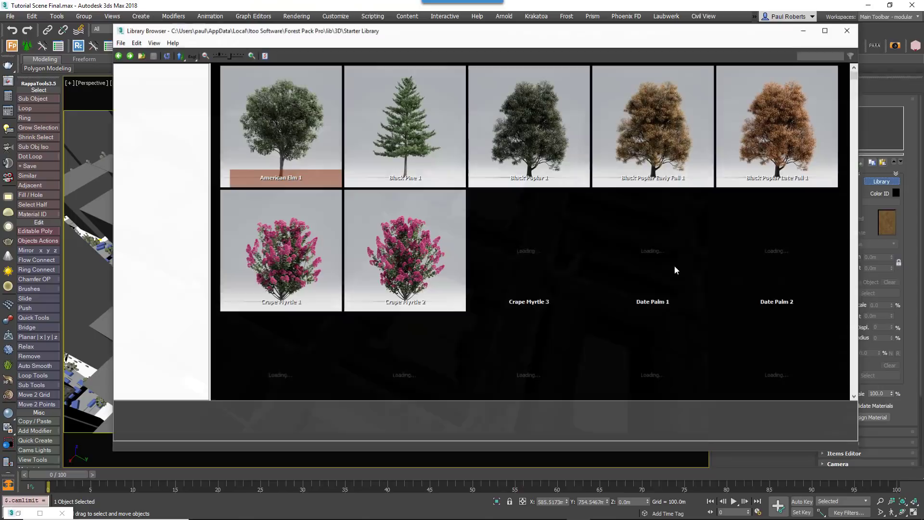
pyautogui.scroll(-5, 631, 279)
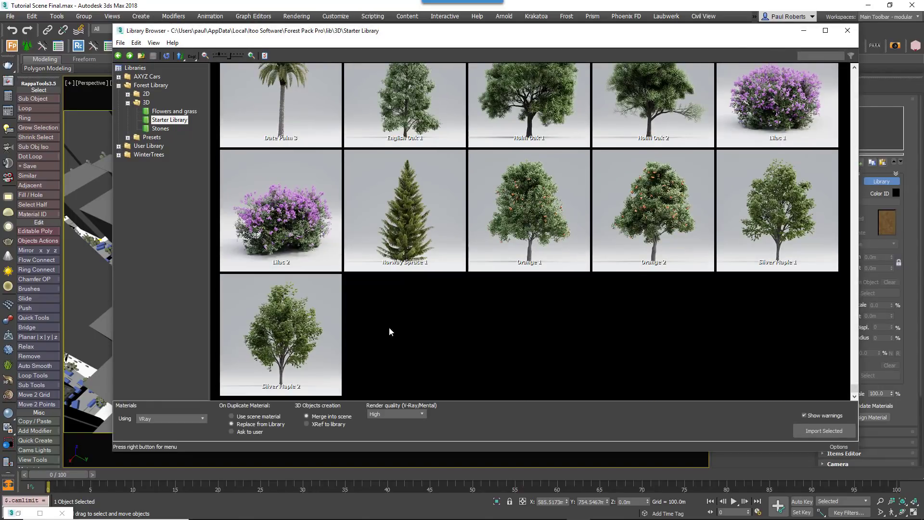
pyautogui.doubleClick(317, 326)
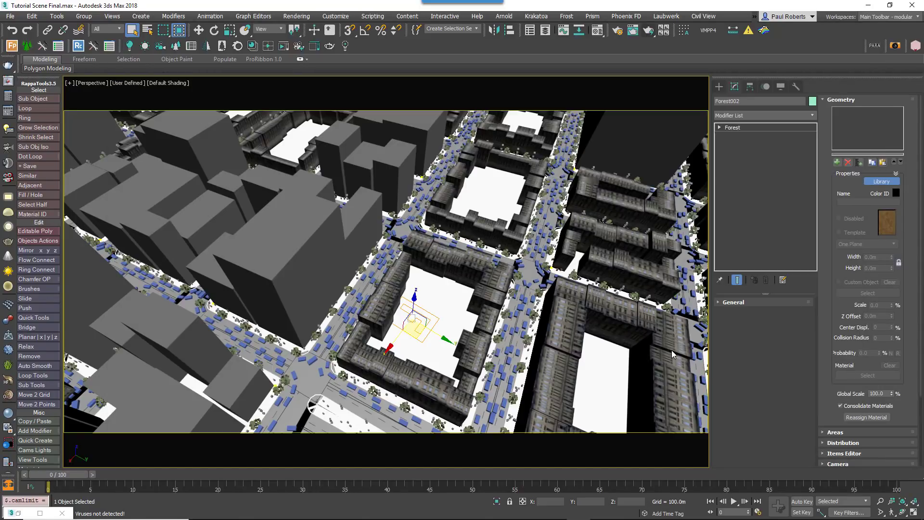
pyautogui.click(842, 101)
# - Change the courtyard Forest's distribution image to Patches 2 and set its X density to 992 m
pyautogui.click(789, 334)
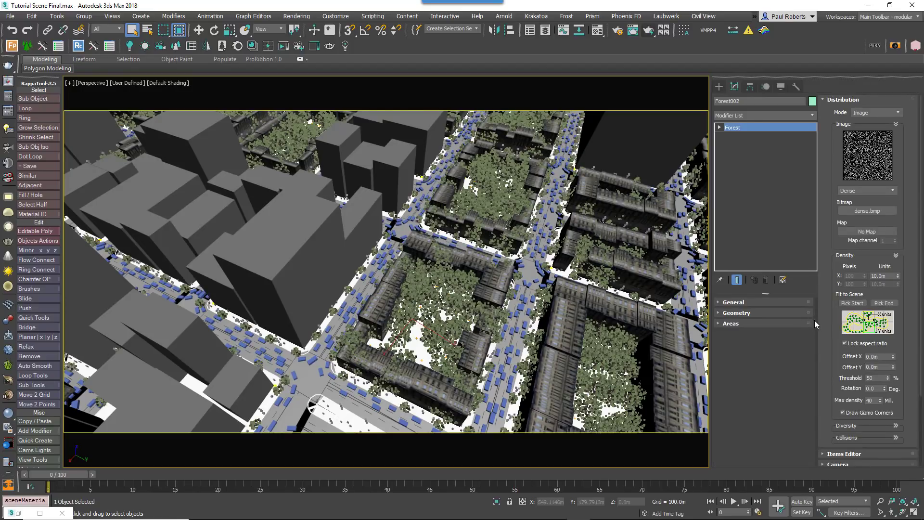
pyautogui.click(867, 190)
pyautogui.click(865, 215)
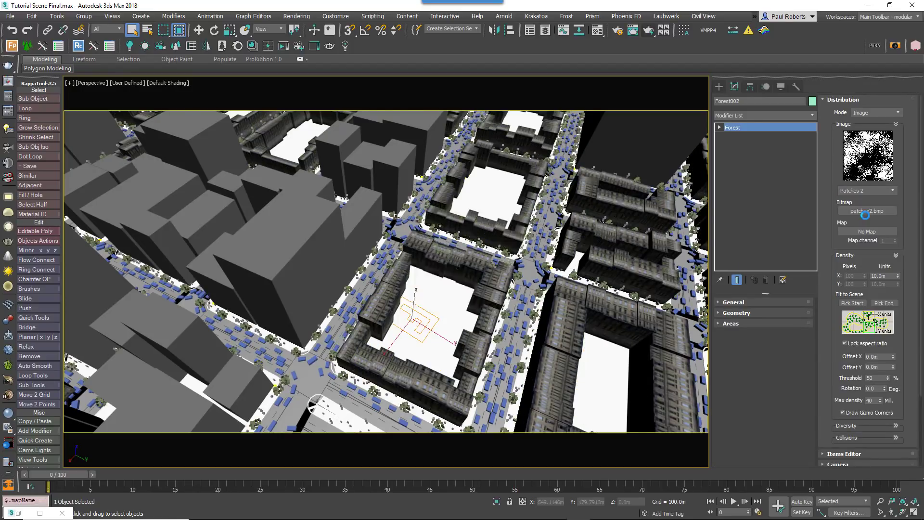
pyautogui.press('Return')
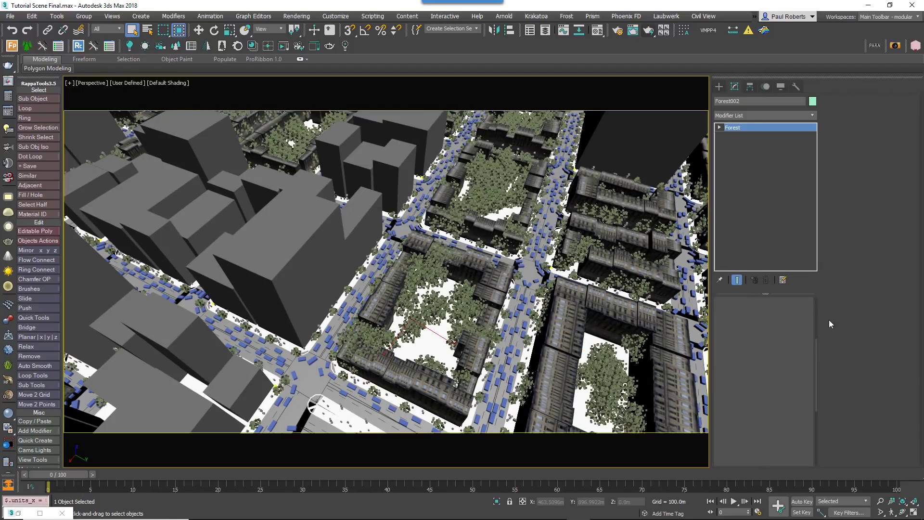
# - Assign PhysCamera004 as the courtyard Forest's camera
pyautogui.click(867, 124)
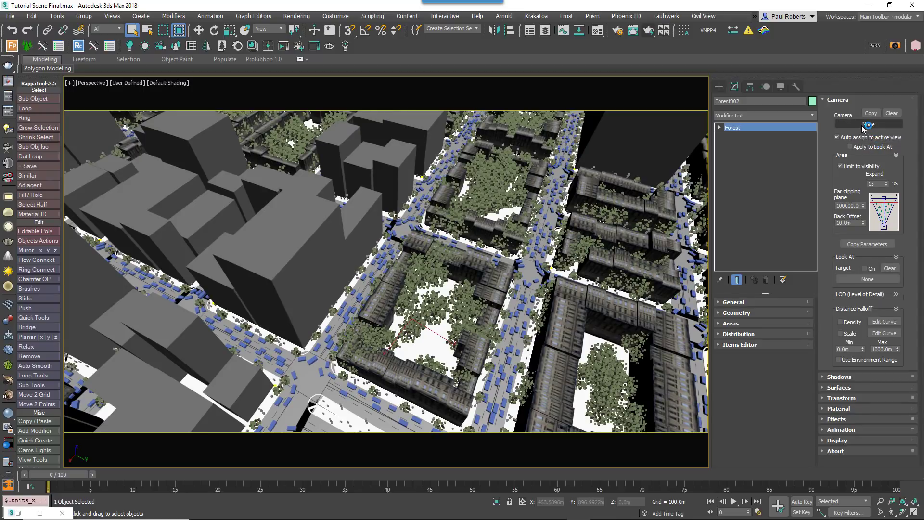
pyautogui.scroll(-10, 434, 301)
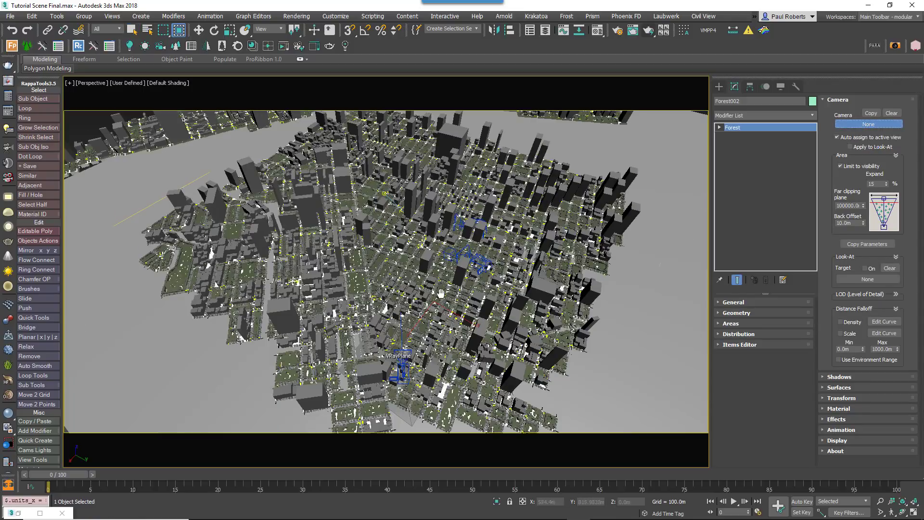
pyautogui.moveTo(441, 293); pyautogui.dragTo(434, 292, button='middle')
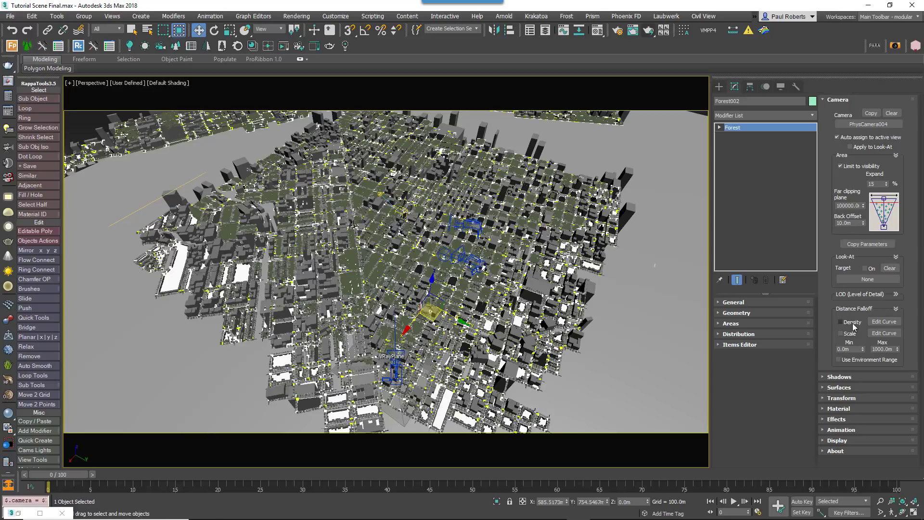
pyautogui.click(836, 100)
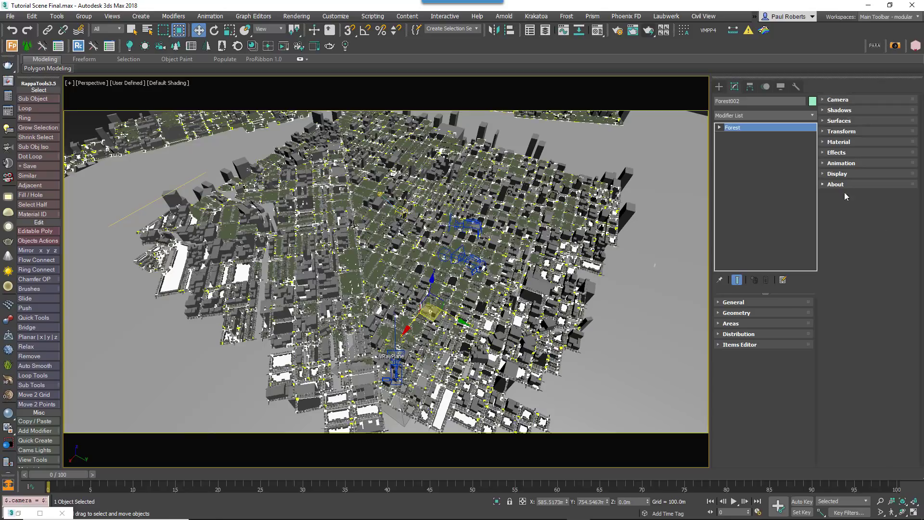
# - Turn on the camera's distance density falloff and set its minimum distance to 500 m
pyautogui.click(845, 132)
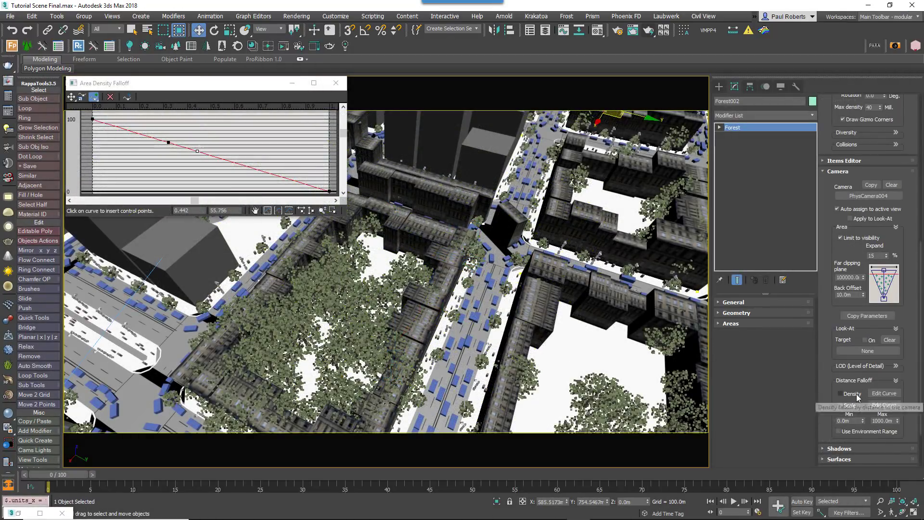
pyautogui.click(846, 395)
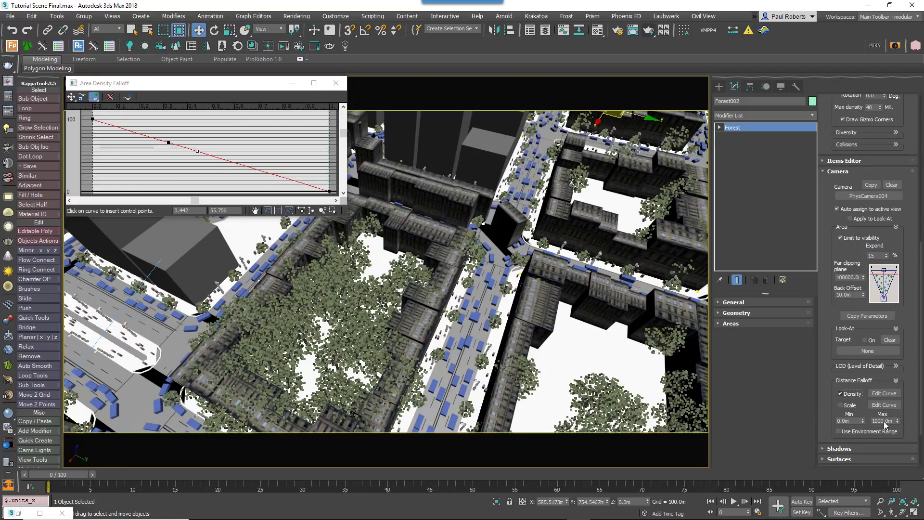
pyautogui.moveTo(853, 421); pyautogui.dragTo(822, 423)
pyautogui.write('5')
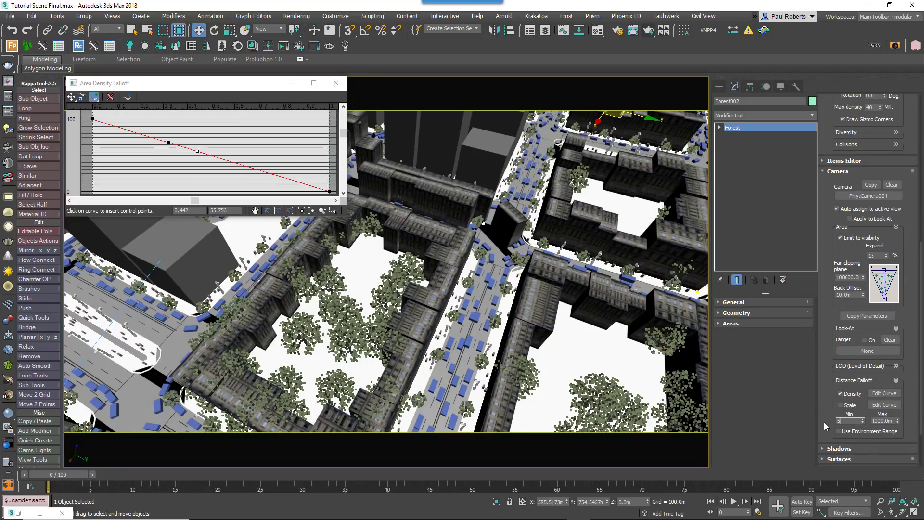
pyautogui.write('00')
pyautogui.press('Return')
# - Reshape the Area Density Falloff curve to hold 100 until about 0.32 and drop vertically to zero
pyautogui.moveTo(168, 142); pyautogui.dragTo(170, 119)
pyautogui.moveTo(194, 153); pyautogui.dragTo(163, 190)
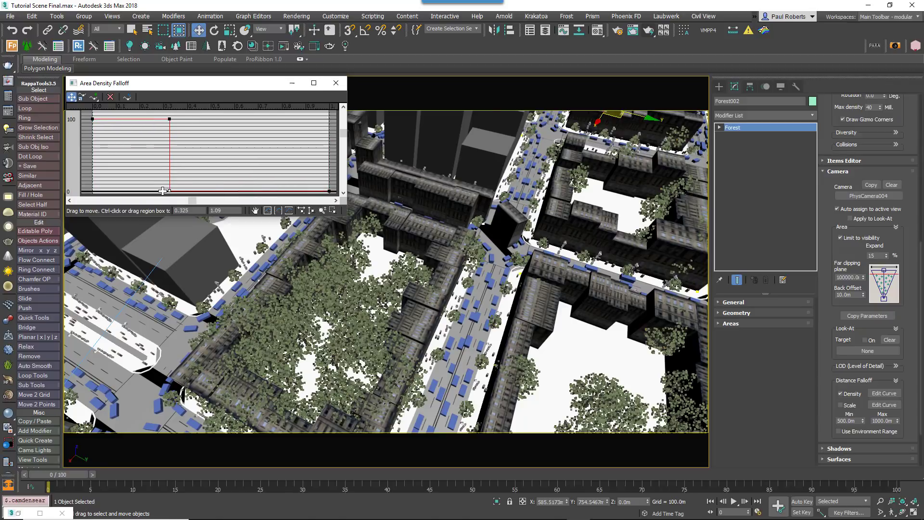
pyautogui.click(829, 173)
pyautogui.scroll(5, 846, 232)
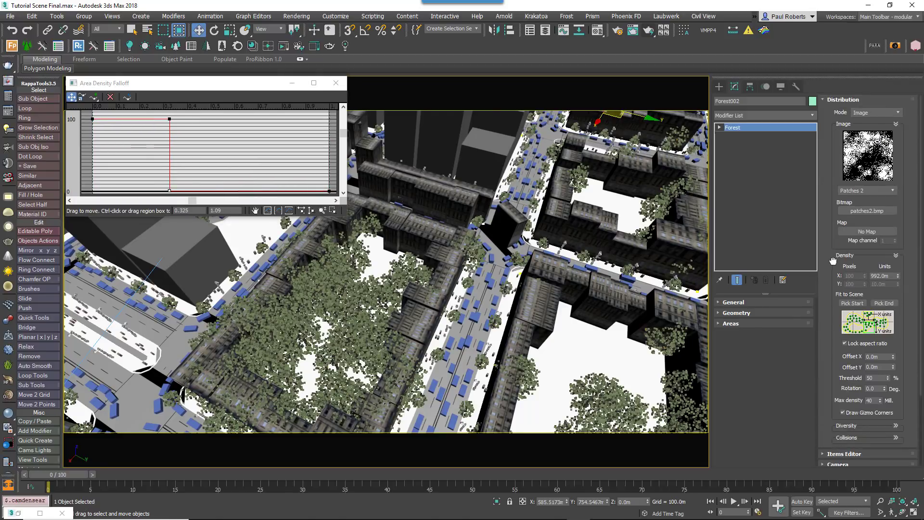
pyautogui.scroll(1, 846, 232)
pyautogui.click(832, 101)
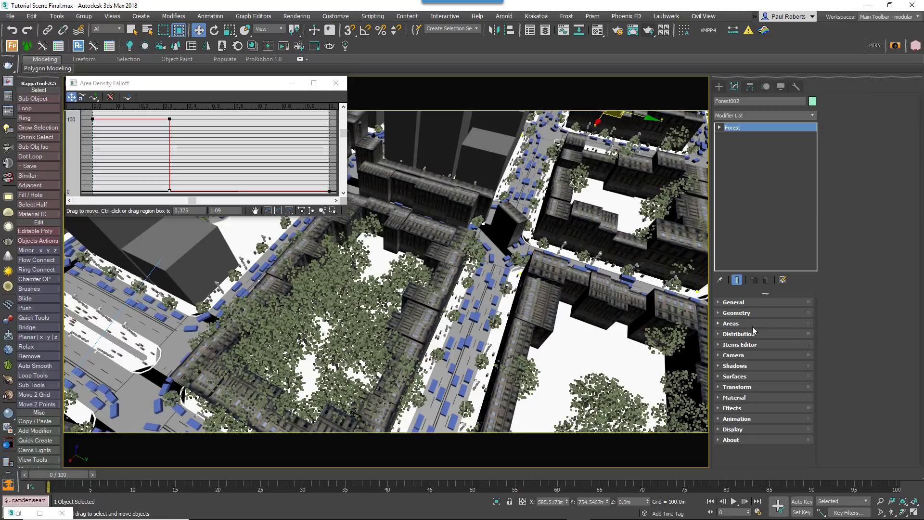
# - Turn on the area's density falloff and adjust its Include range, trying 8 m and 16 m before setting it to 29.76 m
pyautogui.click(752, 325)
pyautogui.click(841, 419)
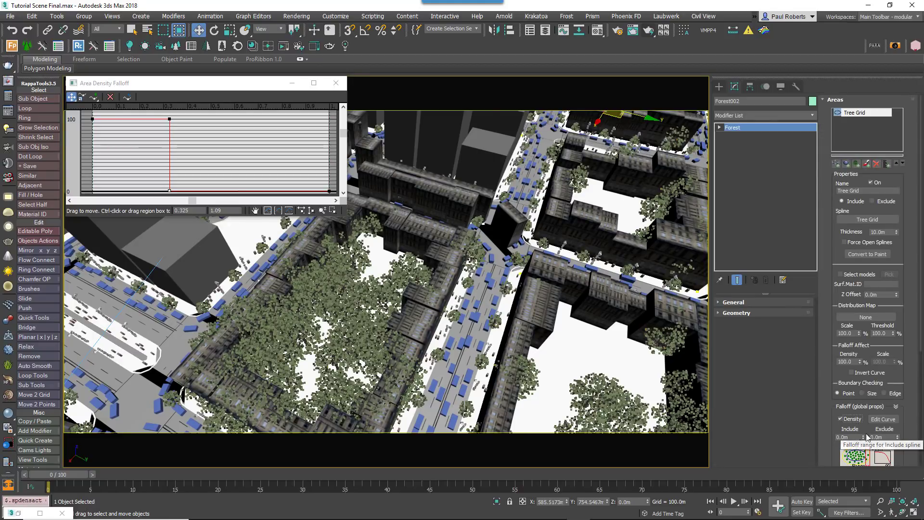
pyautogui.moveTo(858, 438); pyautogui.dragTo(823, 432)
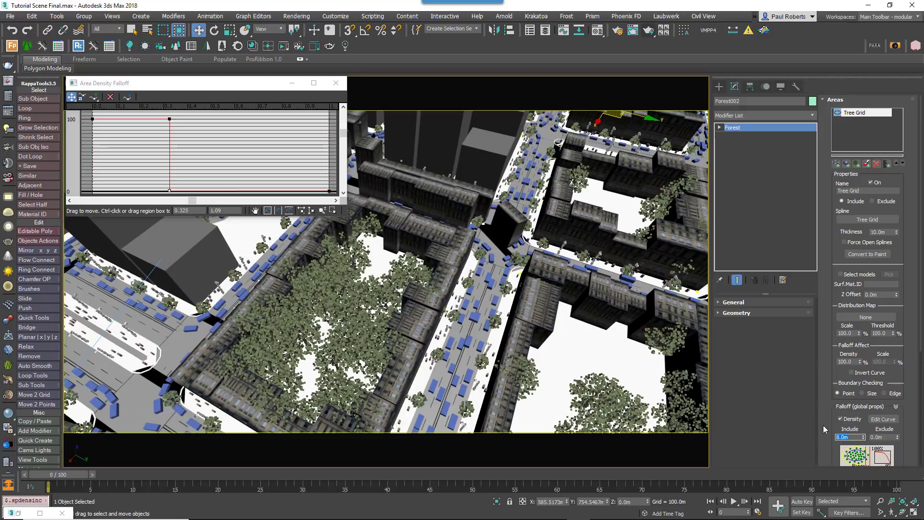
pyautogui.press('Return')
pyautogui.moveTo(832, 406); pyautogui.dragTo(831, 296)
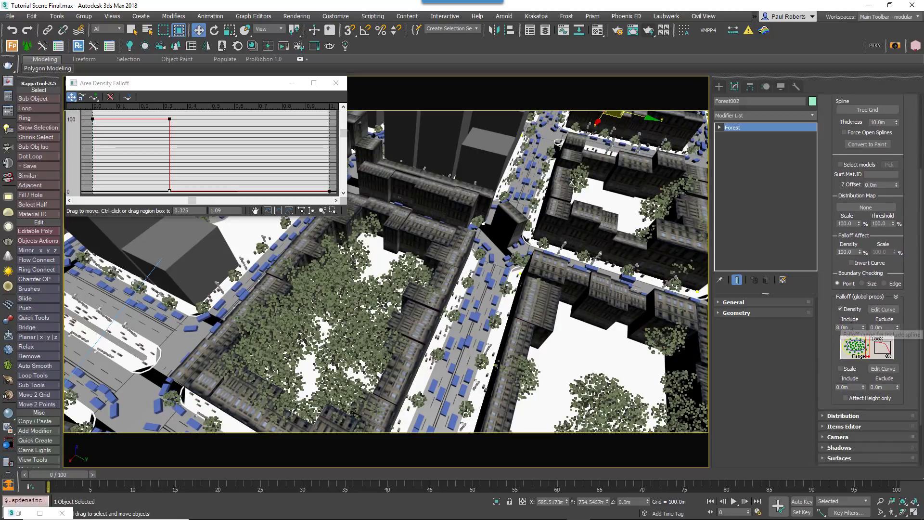
pyautogui.moveTo(858, 327); pyautogui.dragTo(827, 323)
pyautogui.write('16')
pyautogui.press('Return')
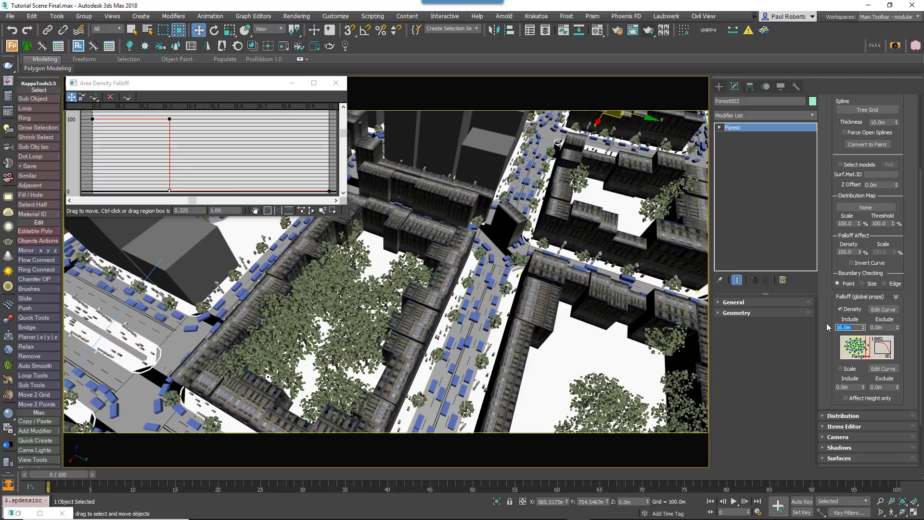
pyautogui.click(336, 82)
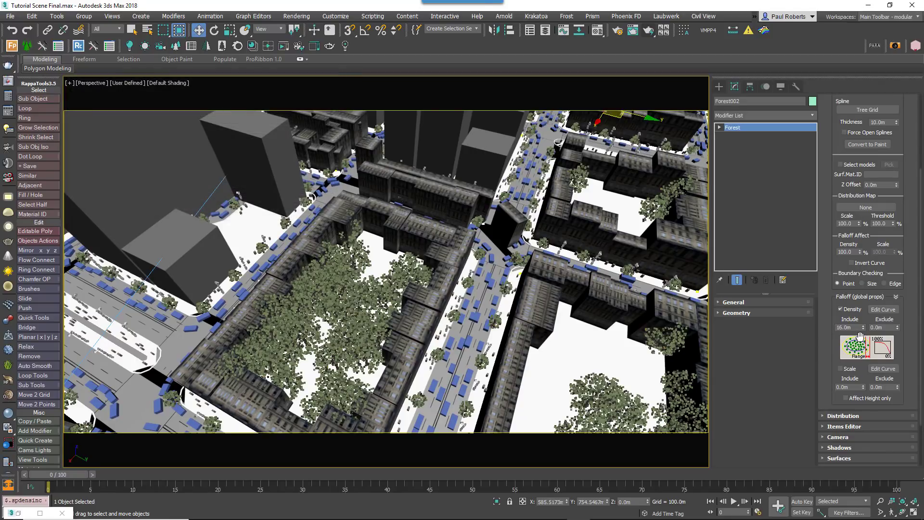
pyautogui.moveTo(863, 327); pyautogui.dragTo(858, 287)
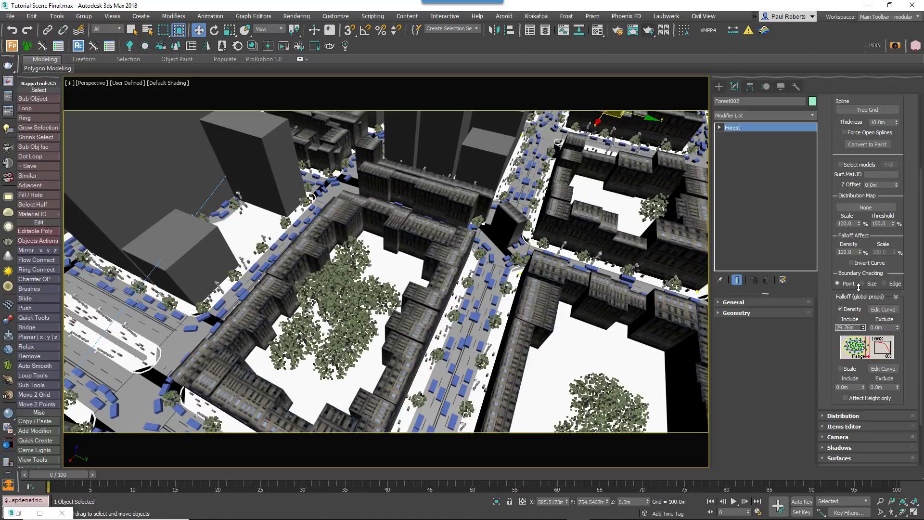
# - Turn on the area's scale falloff and raise the end point of its curve
pyautogui.click(841, 368)
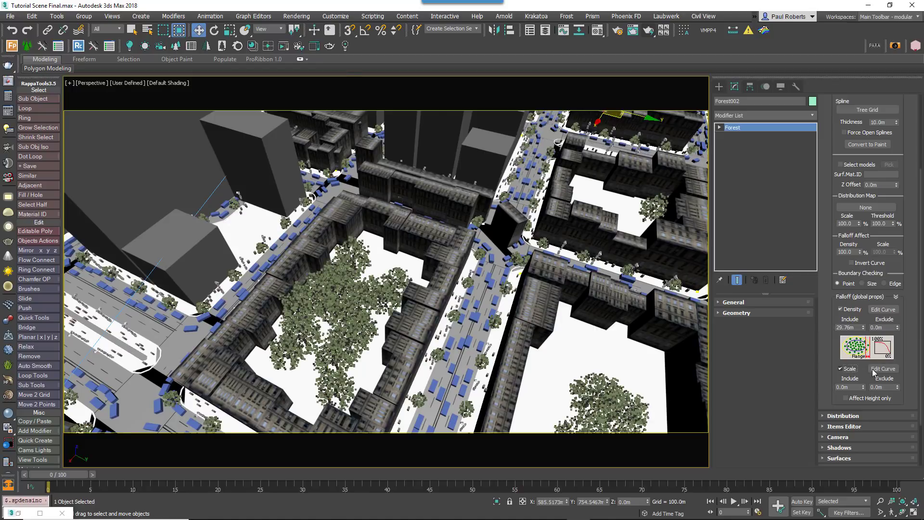
pyautogui.click(875, 370)
pyautogui.moveTo(333, 192); pyautogui.dragTo(333, 150)
pyautogui.click(336, 82)
# - Adjust the scale falloff's Include range, trying 40 m before setting it to 30 m
pyautogui.click(850, 386)
pyautogui.write('40')
pyautogui.press('Return')
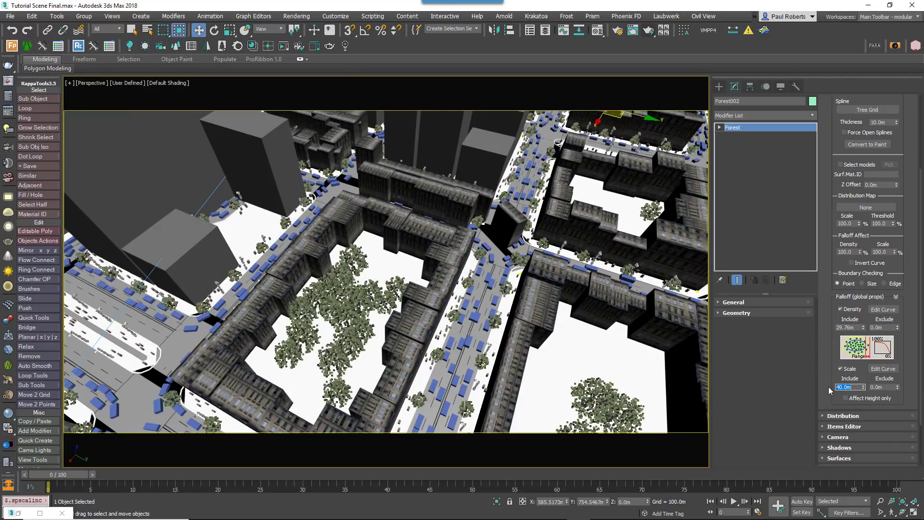
pyautogui.write('30')
pyautogui.press('Return')
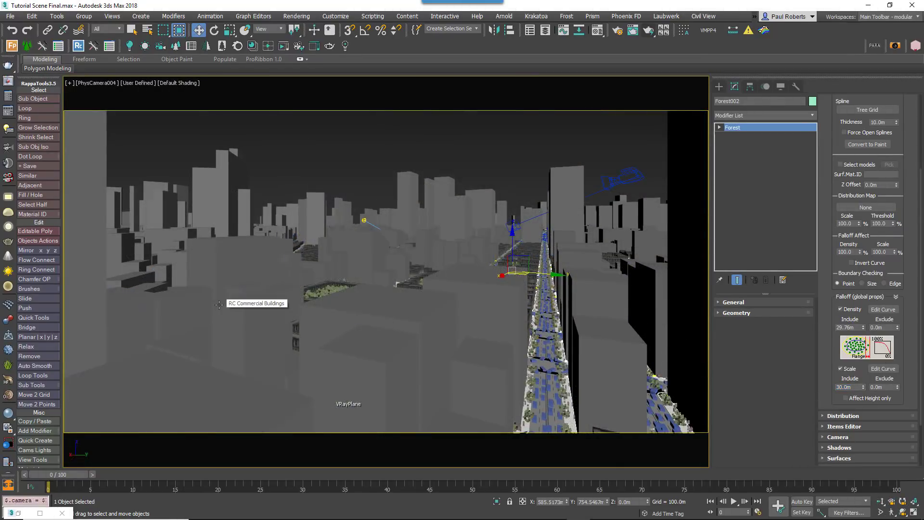
# - Review the scene's RailClone objects in the RailClone Lister
pyautogui.click(109, 48)
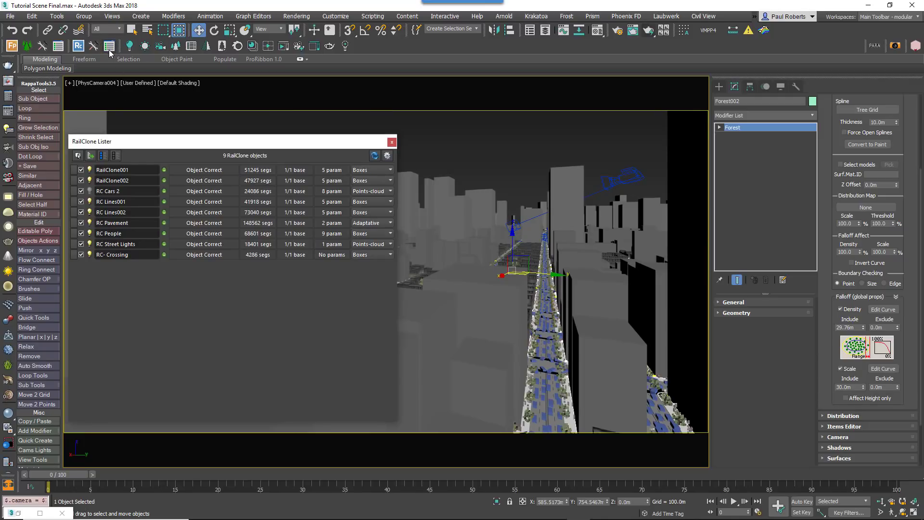
pyautogui.click(392, 141)
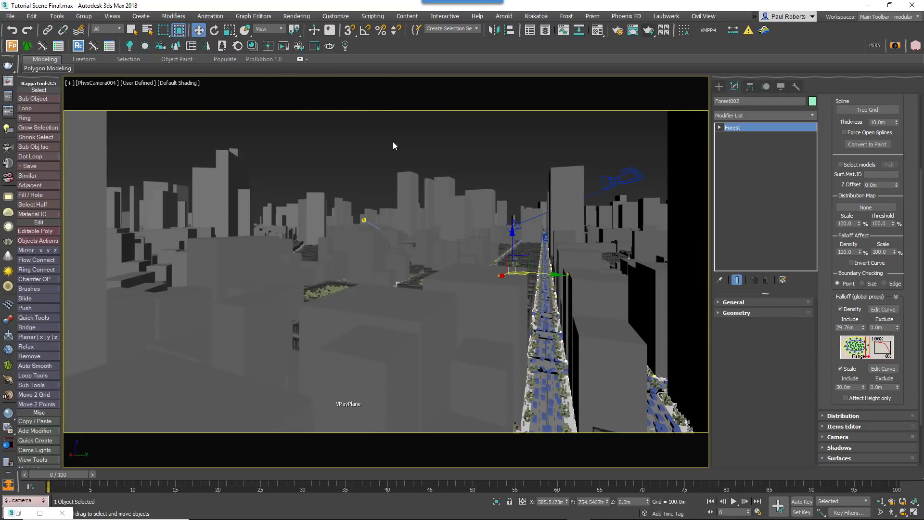